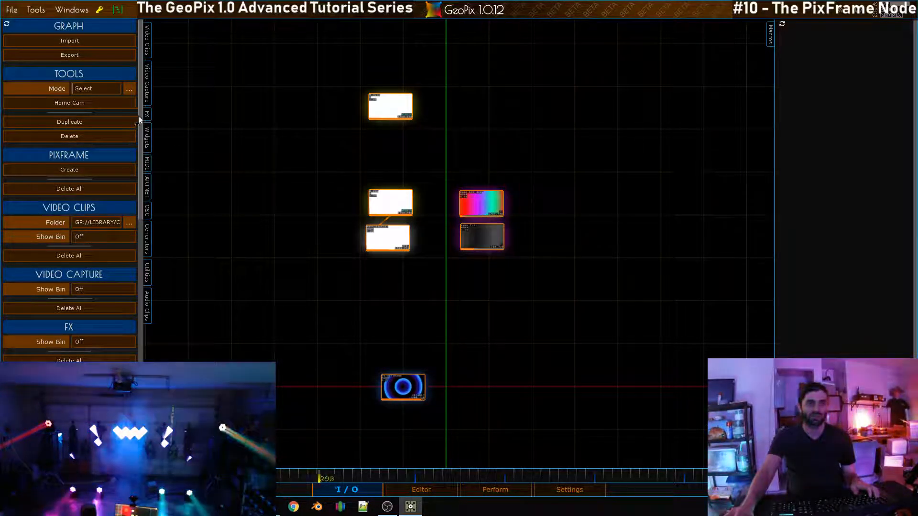
- Create a PixFrame node and place it just below the DefaultRamp node in the I/O graph
drag(140, 116, 148, 94)
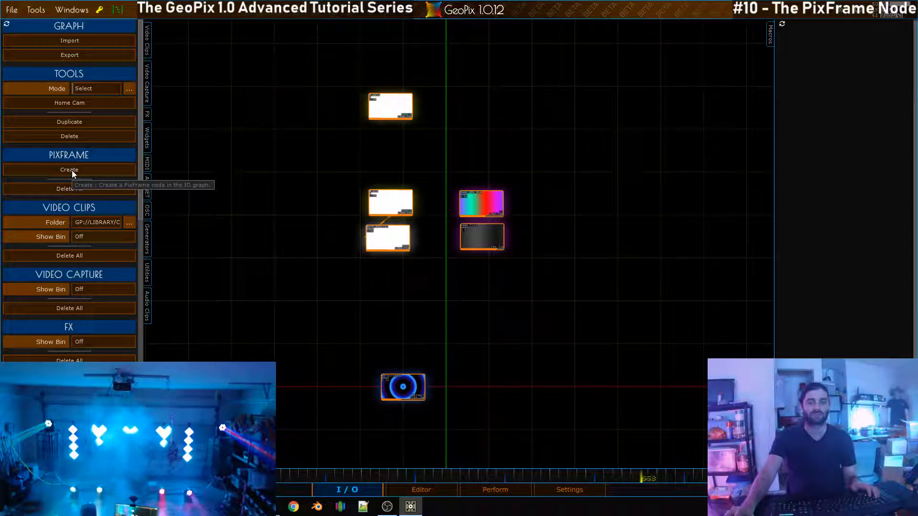
click(71, 171)
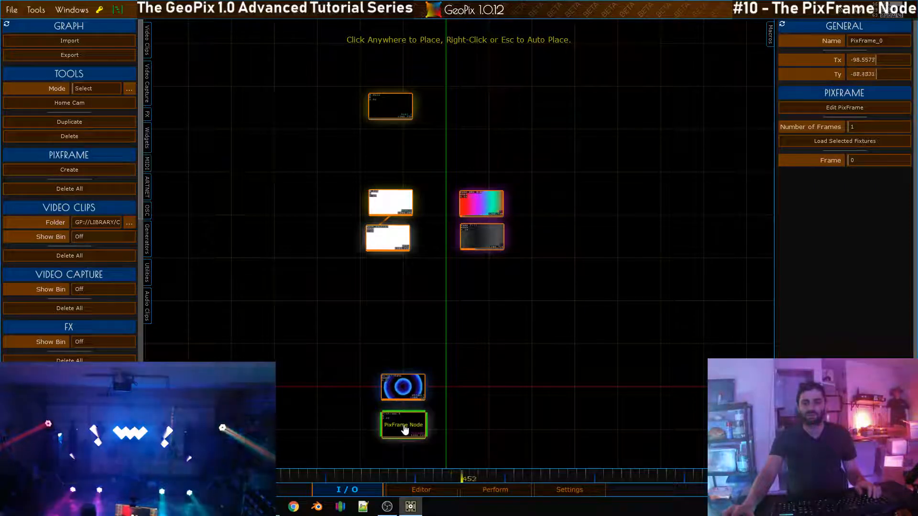
click(408, 426)
- Examine the new PixFrame node and the DefaultRamp node above it up close
scroll(497, 380, up, 3)
middle_drag(498, 387, 510, 296)
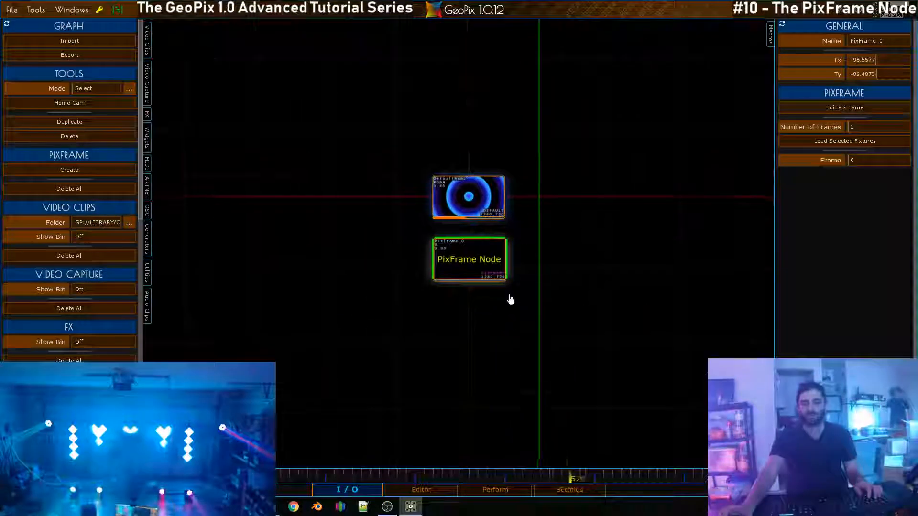
scroll(530, 282, up, 8)
middle_drag(676, 318, 594, 311)
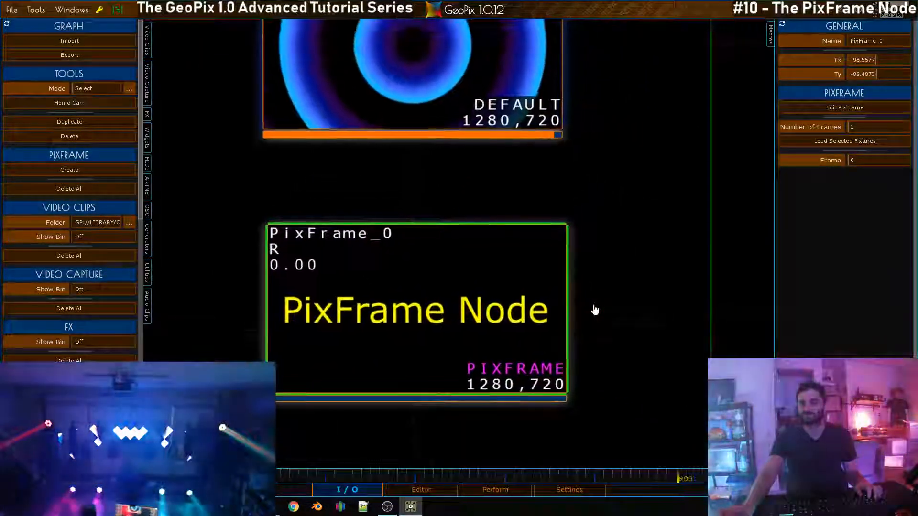
scroll(426, 343, down, 2)
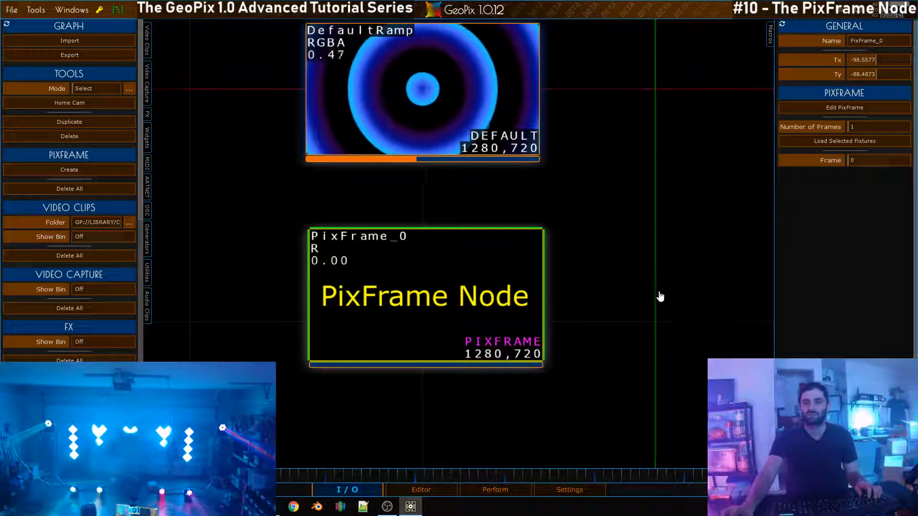
middle_drag(660, 295, 658, 306)
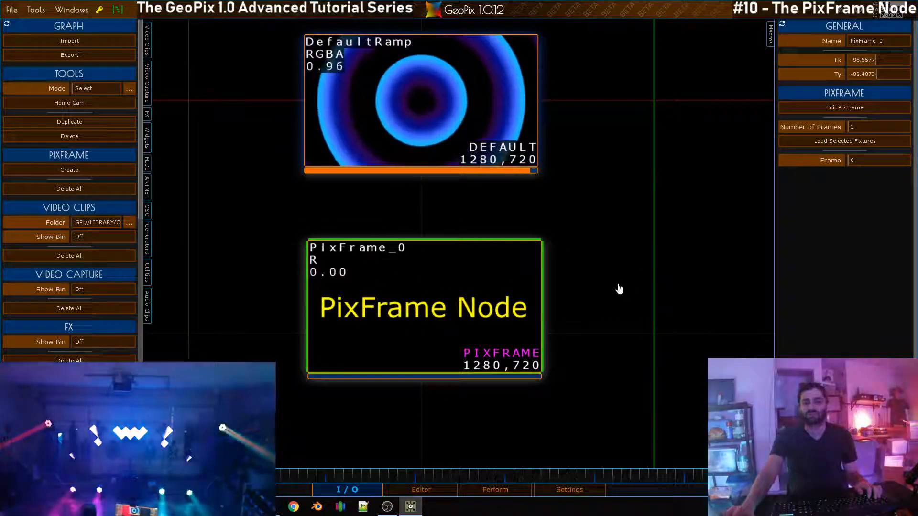
scroll(608, 209, down, 2)
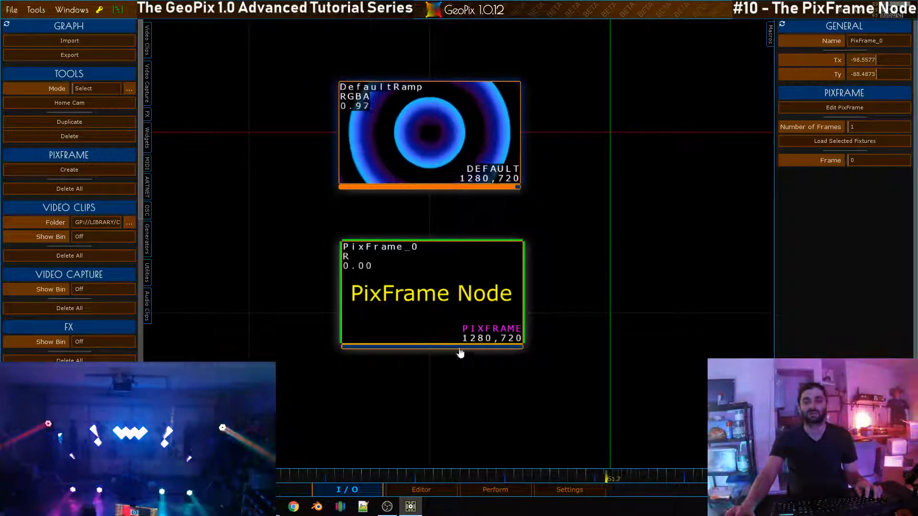
scroll(416, 318, down, 3)
scroll(329, 227, up, 2)
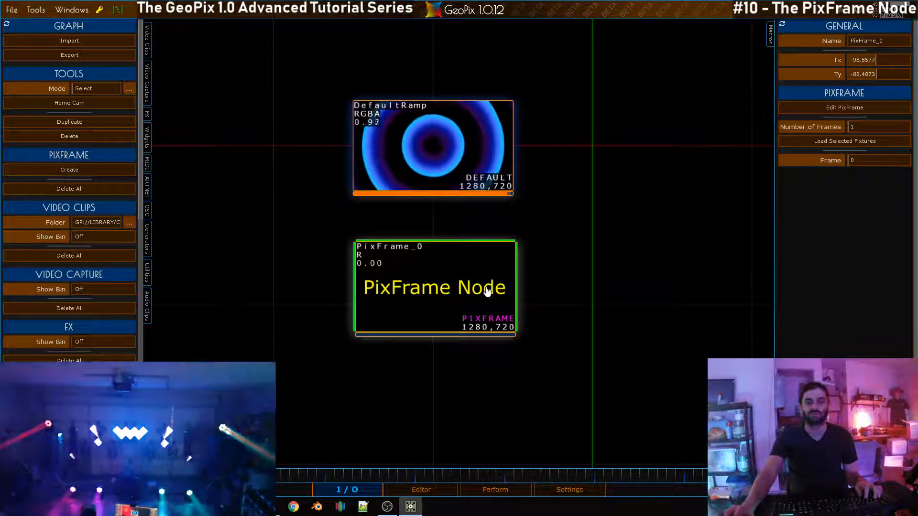
middle_drag(619, 231, 646, 254)
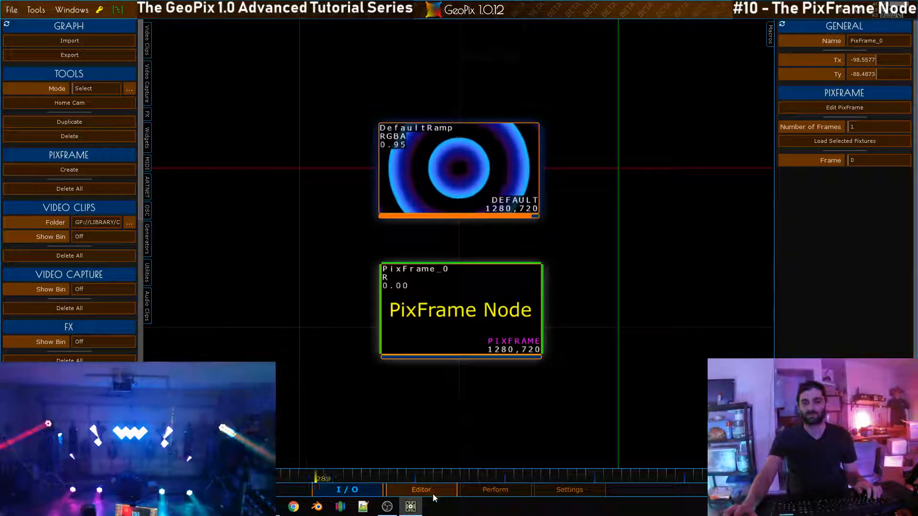
- In the Editor workspace, select all six fixtures in the G_DMX_Fixtures group, from F_BeeEye_1 to F_BeeEye_2
click(431, 492)
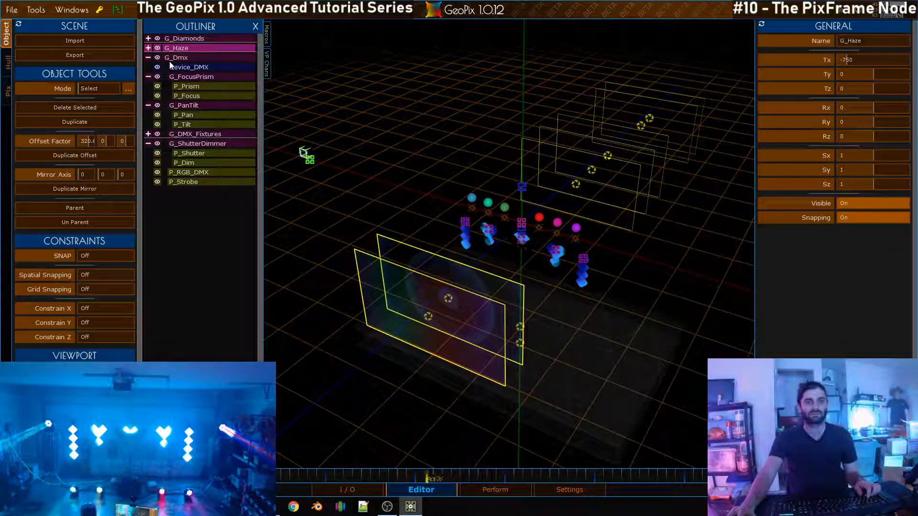
click(148, 134)
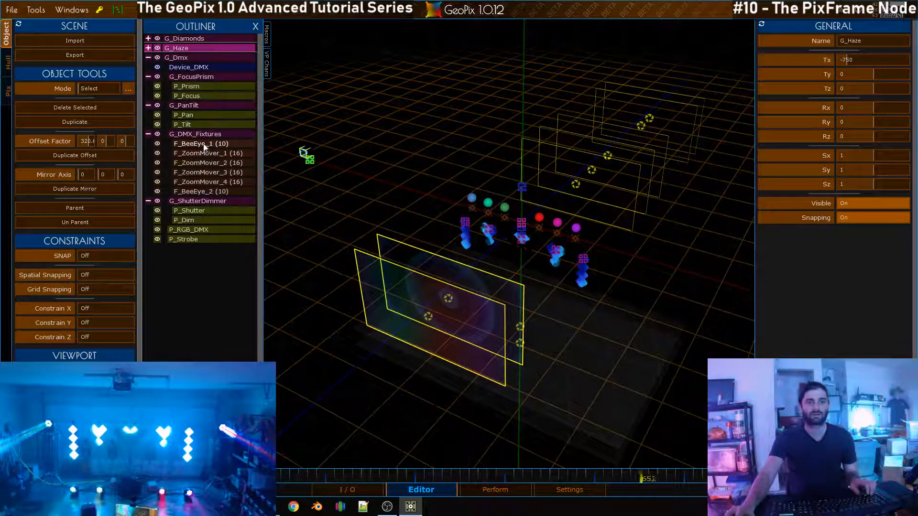
click(226, 145)
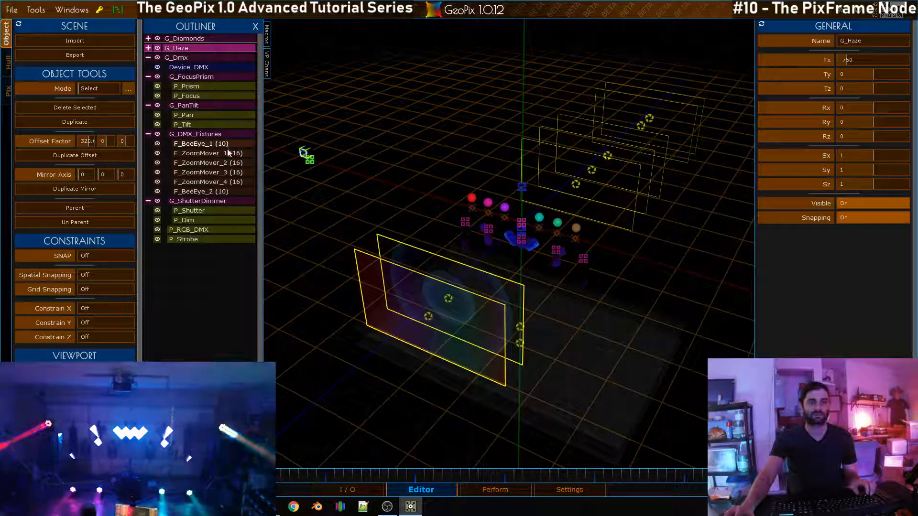
shift+click(229, 163)
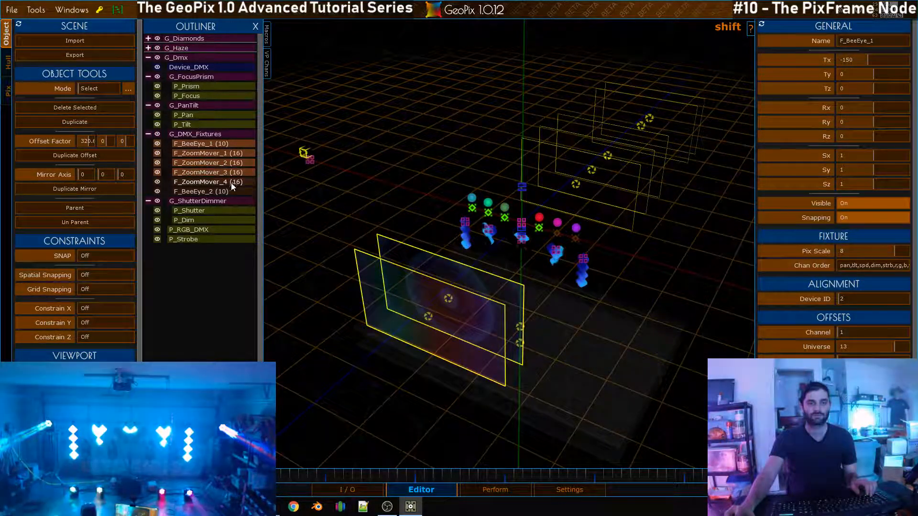
shift+click(228, 192)
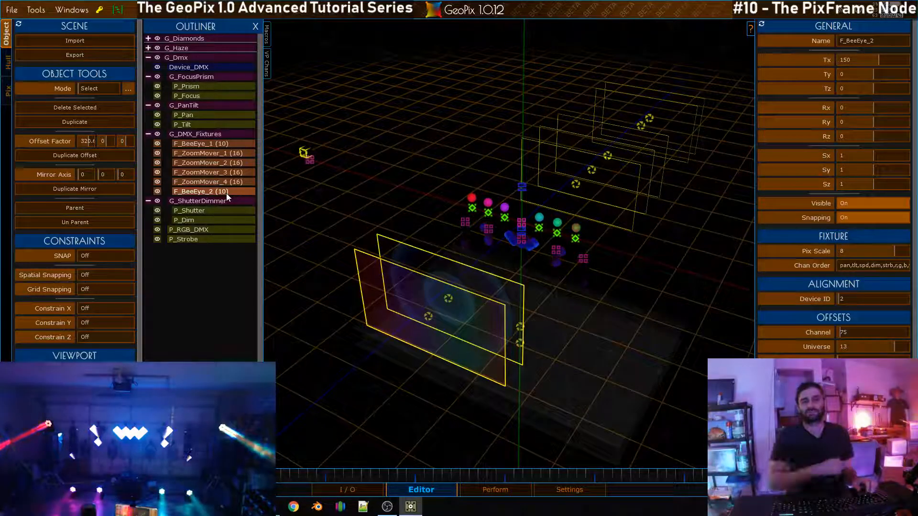
- Open the PixFrame Editor for the PixFrame node and position its window over the Editor workspace
click(355, 488)
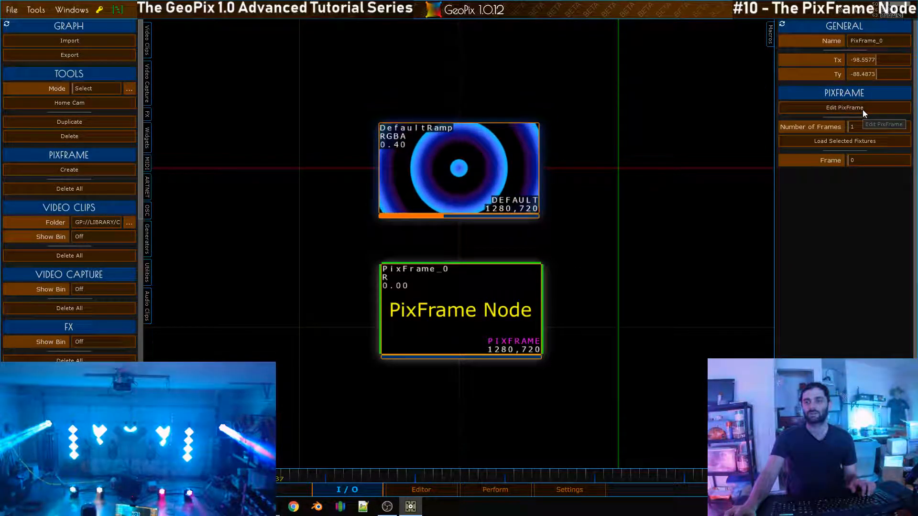
click(862, 110)
mouse_move(645, 90)
mouse_down()
mouse_move(657, 12)
mouse_move(638, 144)
mouse_move(630, 81)
mouse_up()
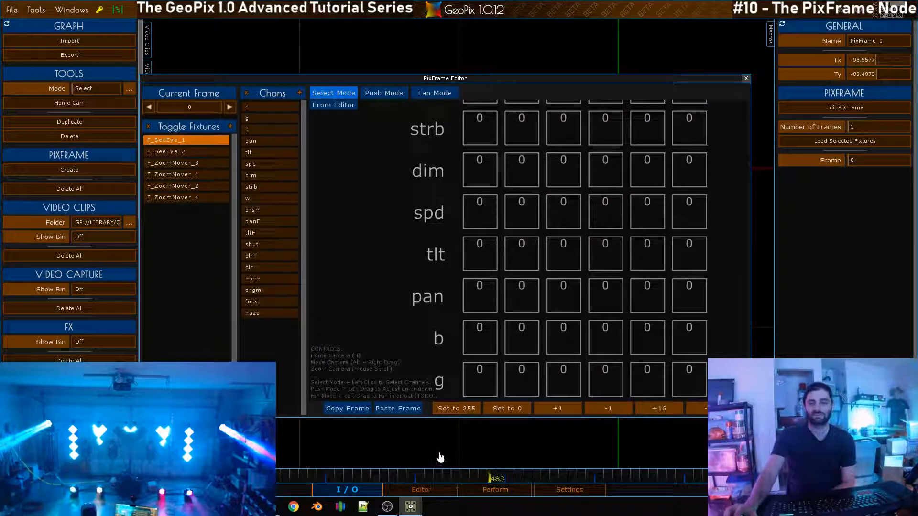
click(431, 491)
drag(467, 78, 471, 124)
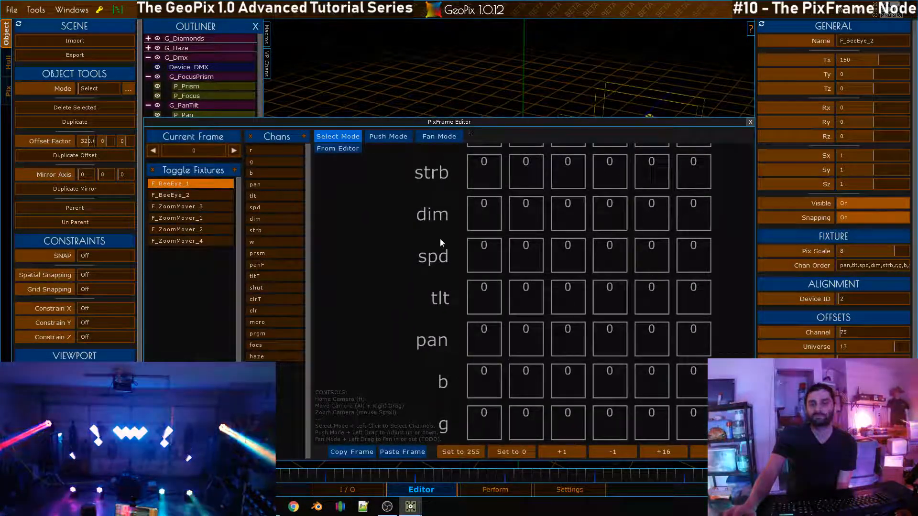
- Examine the channel grid of the PixFrame Editor, from the r row up to the haze row
scroll(439, 237, down, 5)
alt+right_drag(492, 184, 529, 331)
scroll(578, 340, up, 3)
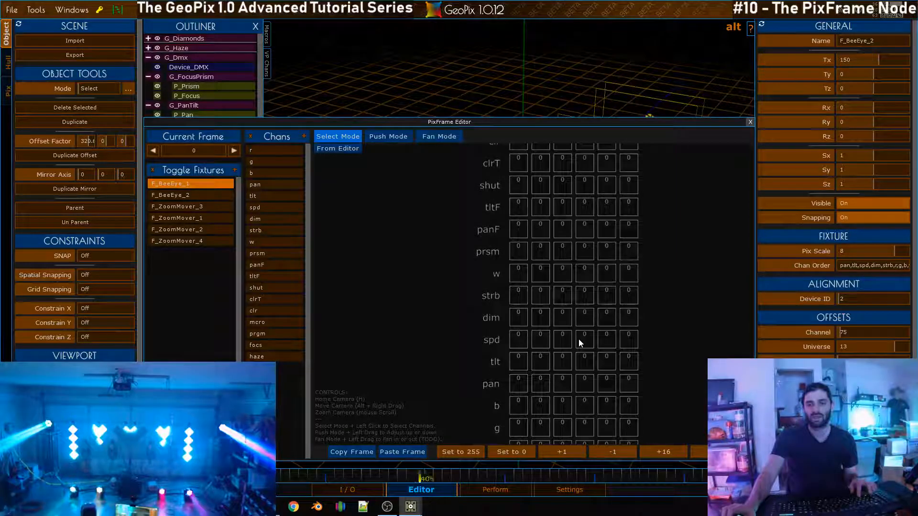
scroll(576, 334, down, 2)
scroll(577, 334, up, 4)
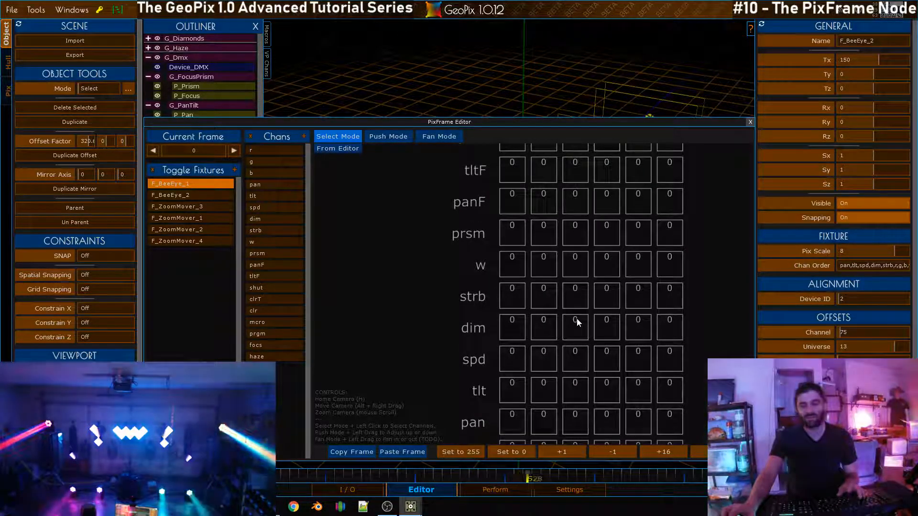
scroll(577, 319, down, 3)
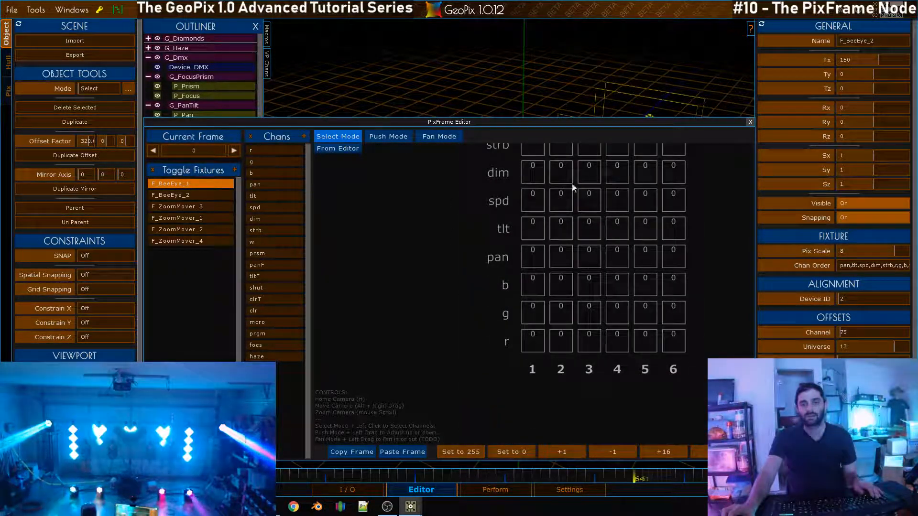
scroll(576, 187, down, 5)
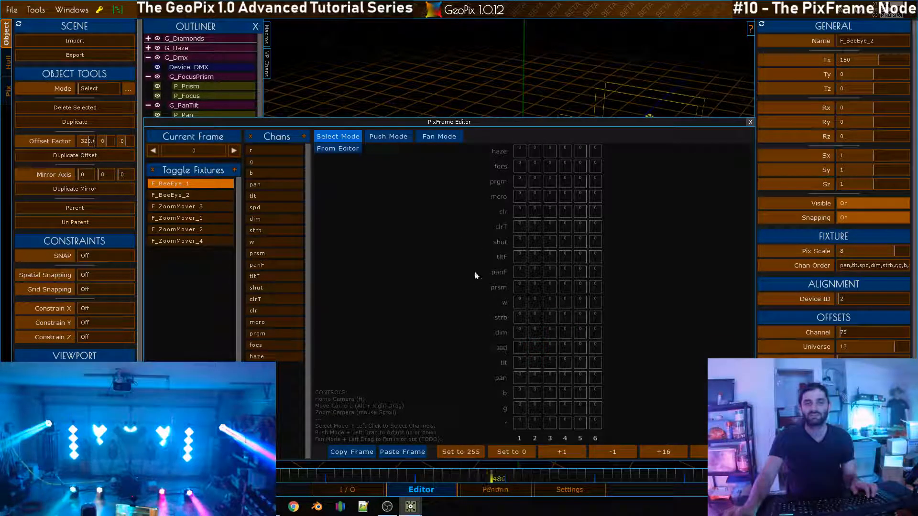
- Select the tlt channel of F_BeeEye_1 and F_BeeEye_2 and switch the editor to Push Mode
click(183, 194)
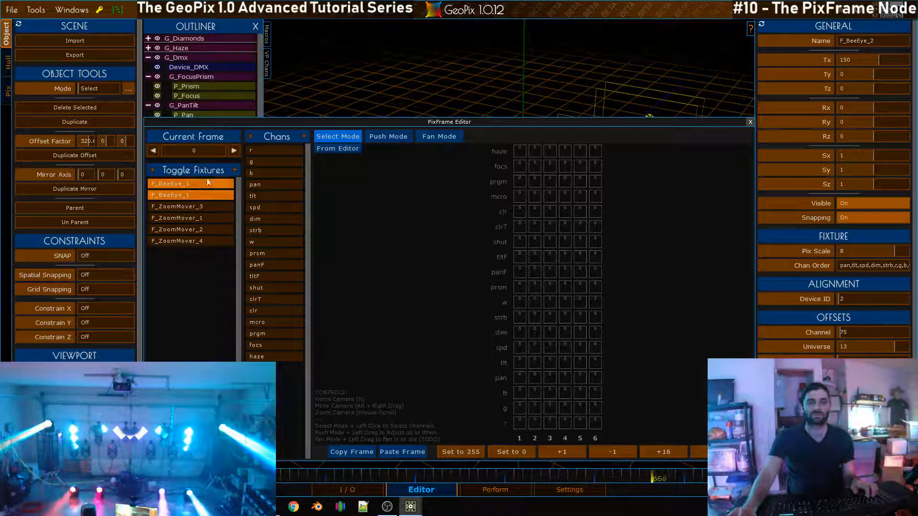
click(269, 195)
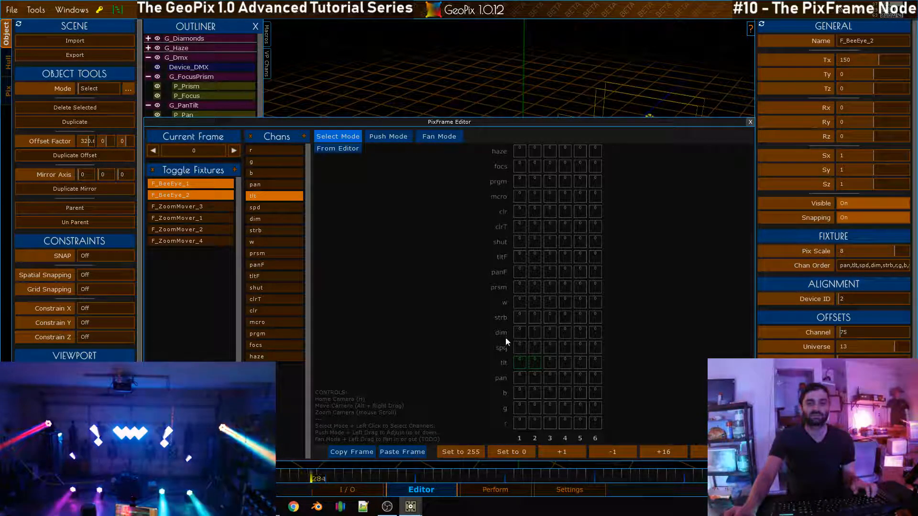
alt+right_drag(455, 315, 468, 294)
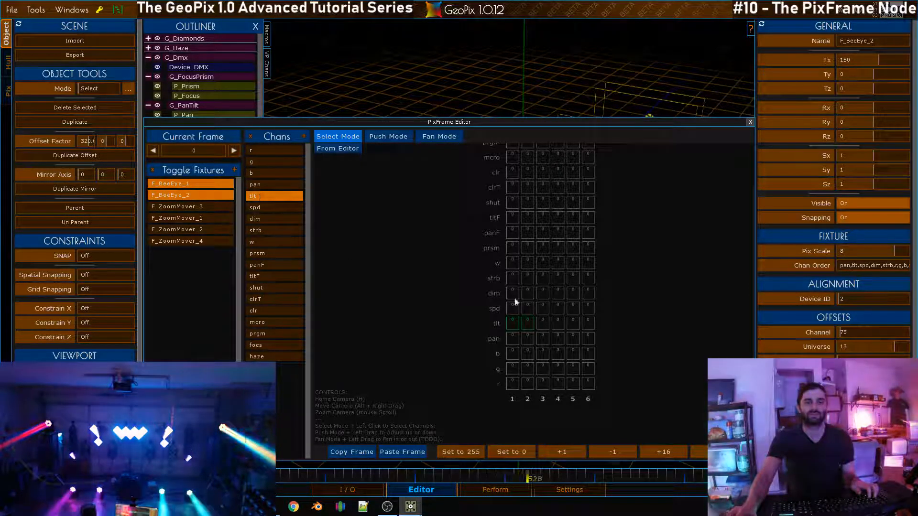
scroll(505, 334, up, 6)
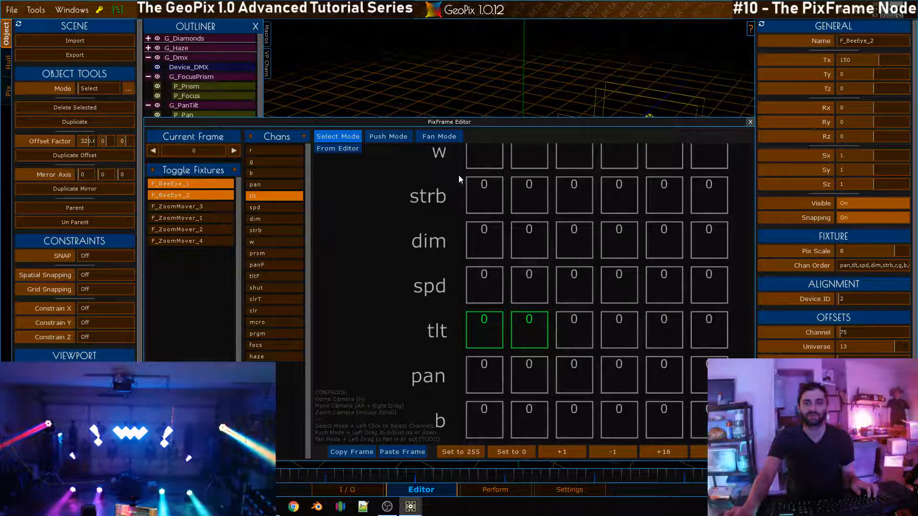
click(389, 136)
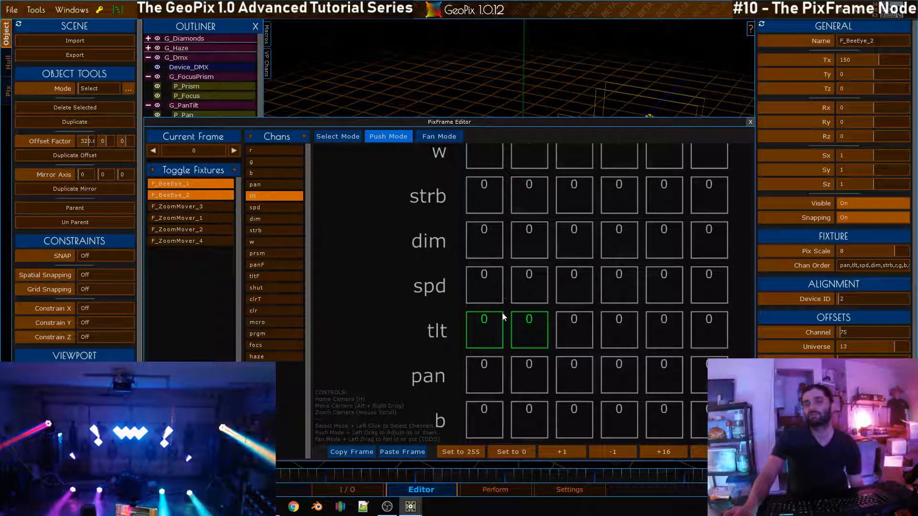
- Push the tlt values of the two BeeEye fixtures up and down, ending at 40
drag(488, 343, 498, 297)
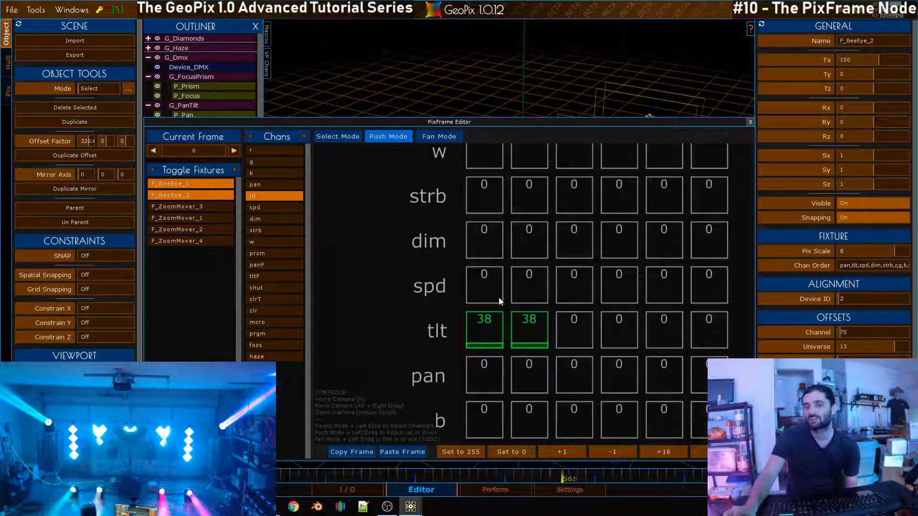
drag(494, 356, 494, 338)
drag(499, 375, 502, 360)
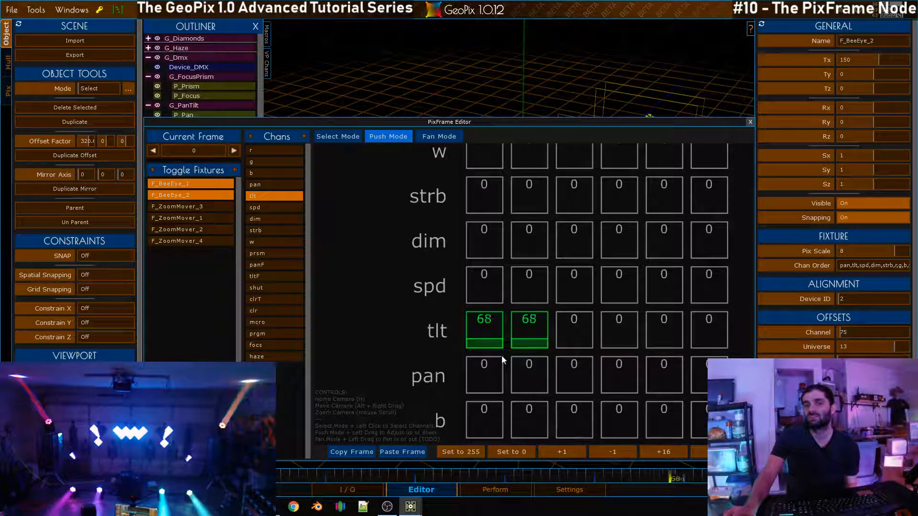
drag(520, 287, 572, 328)
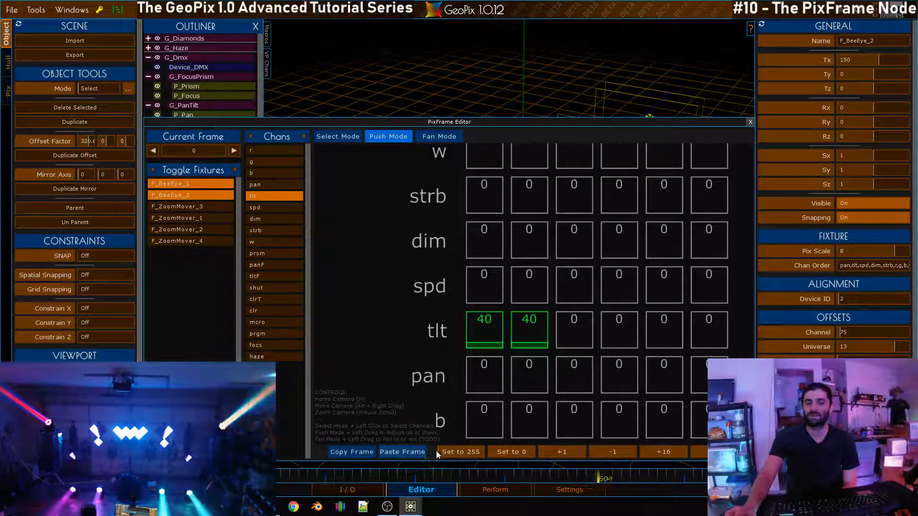
- Set the selected tlt channels to 255, then reset them to 0
click(460, 451)
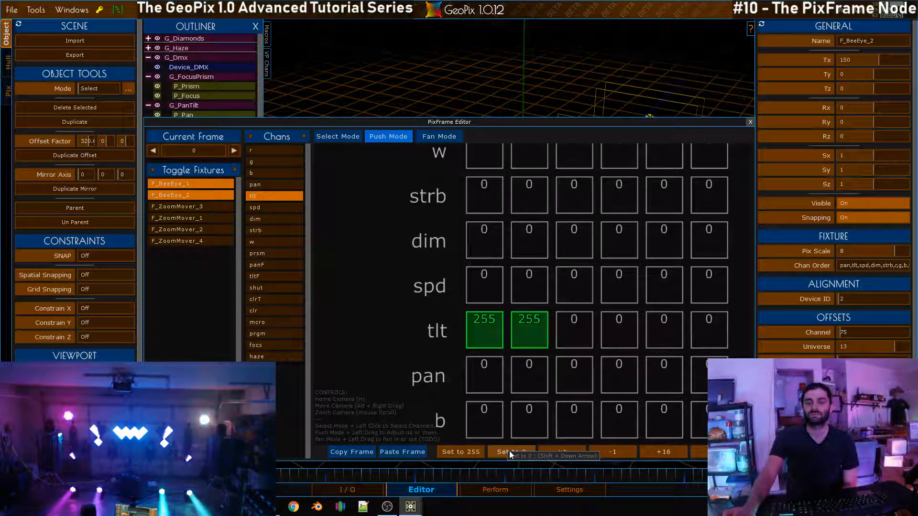
click(509, 451)
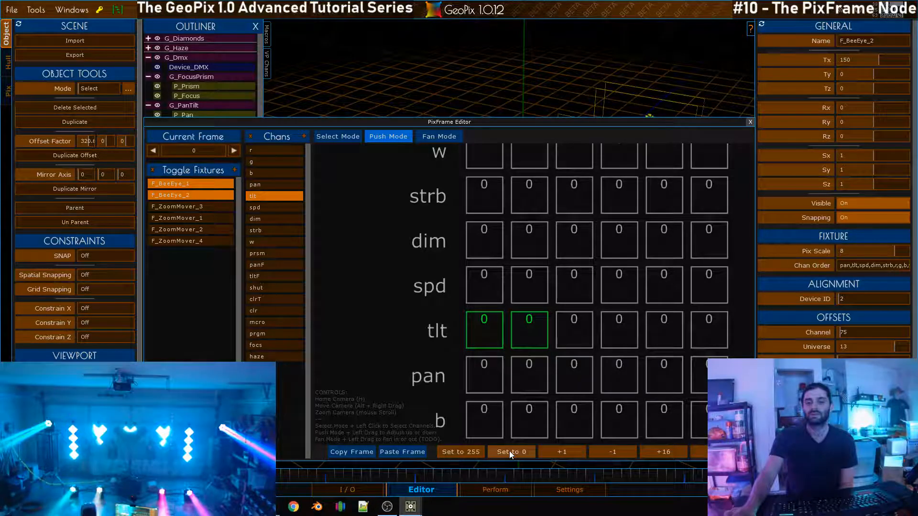
- Raise the tlt values of both BeeEye fixtures from 0 in repeated increments of 1
click(572, 451)
click(572, 451)
click(572, 451)
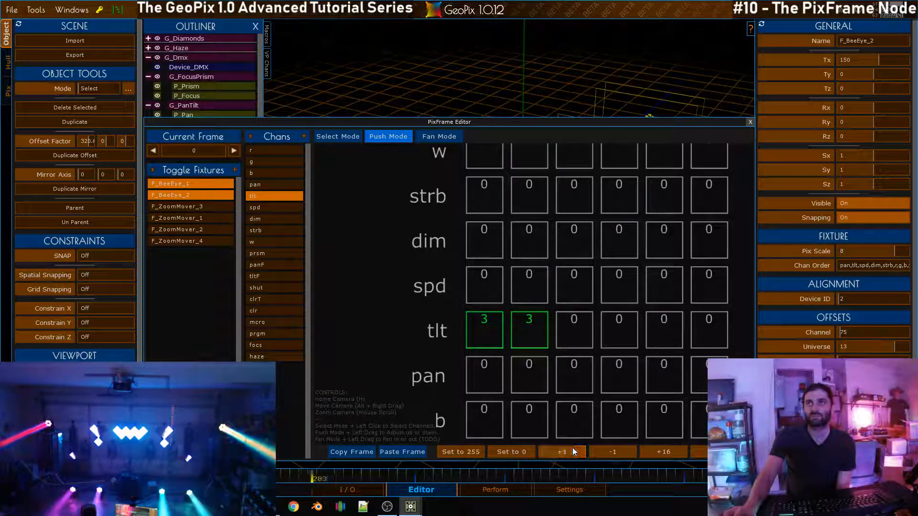
click(573, 451)
click(572, 451)
click(573, 451)
click(572, 449)
click(572, 449)
click(573, 449)
click(572, 450)
click(572, 450)
click(573, 449)
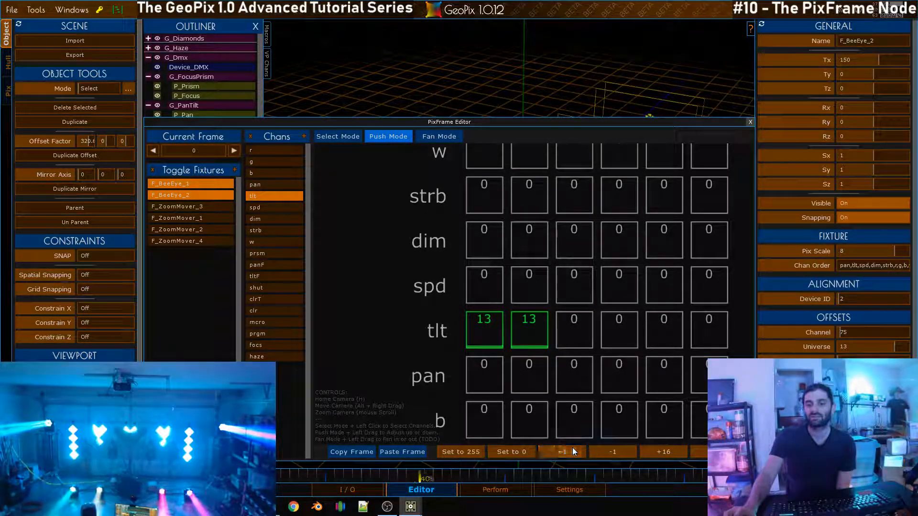
click(572, 450)
click(572, 449)
- Lower the tlt values of both BeeEye fixtures to 0 in repeated decrements of 1
click(610, 451)
click(610, 452)
click(610, 452)
click(610, 452)
click(609, 452)
click(610, 452)
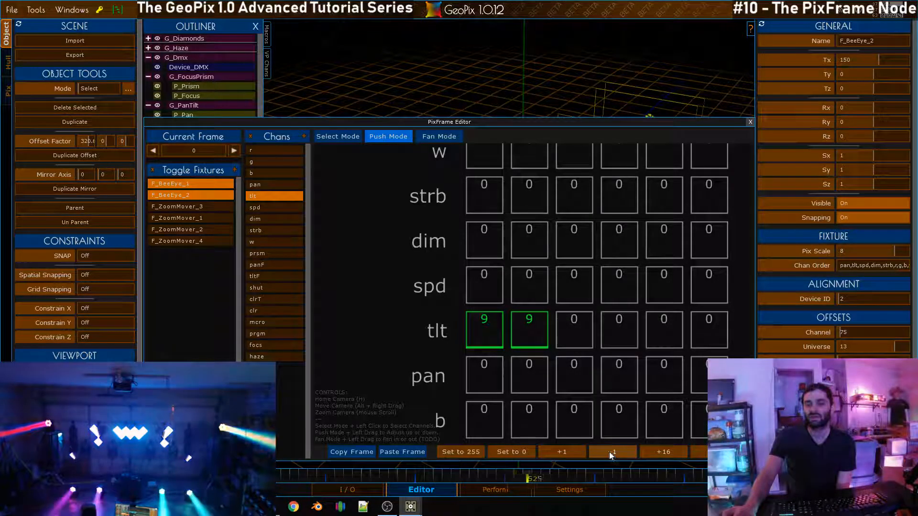
click(609, 452)
click(609, 452)
click(609, 451)
click(609, 451)
click(609, 452)
click(609, 452)
click(609, 451)
click(609, 452)
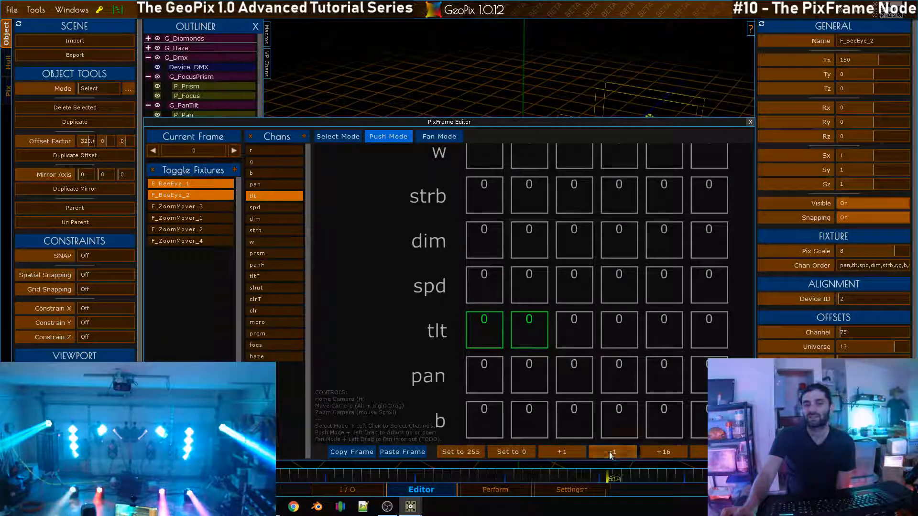
- Raise the tlt values of both BeeEye fixtures from 0 in repeated increments of 16
click(675, 452)
click(675, 452)
click(674, 453)
click(675, 452)
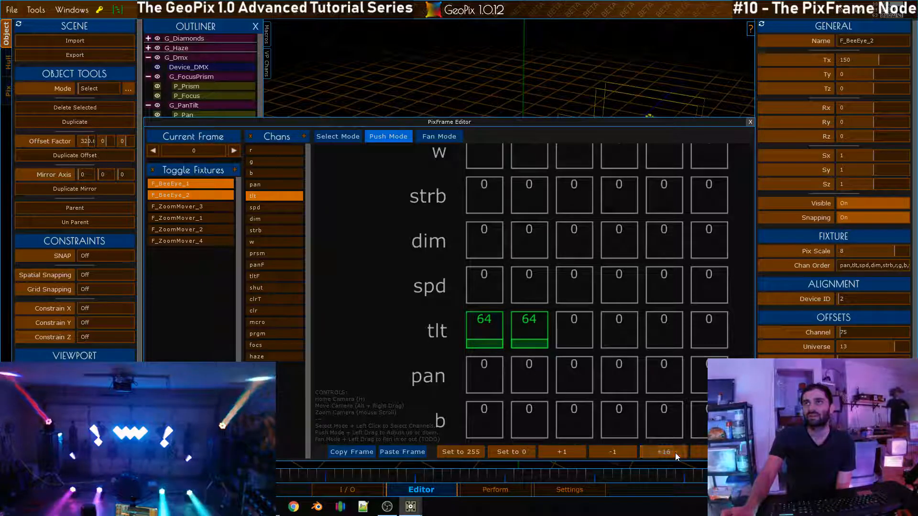
click(674, 452)
click(674, 452)
click(675, 452)
click(675, 453)
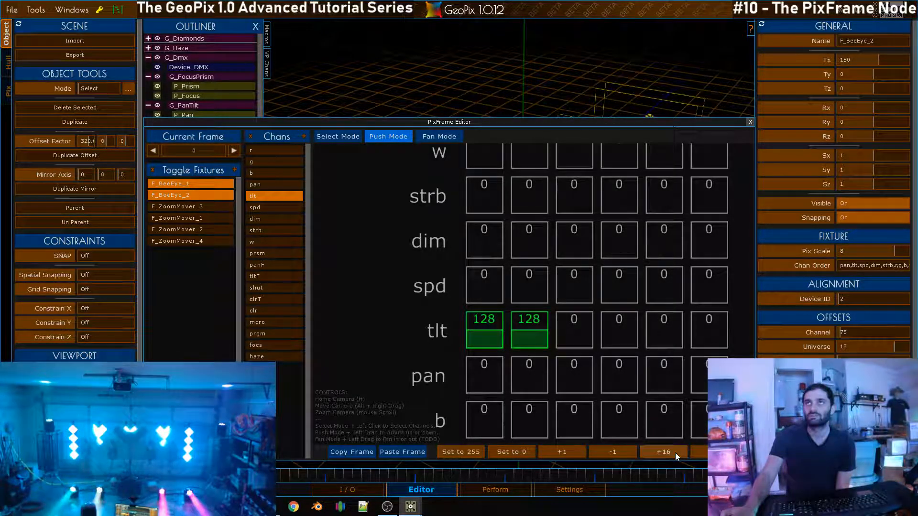
click(675, 452)
- Lower the tlt values of both BeeEye fixtures back to 0 in repeated decrements of 16
click(699, 452)
click(699, 452)
click(699, 452)
click(699, 452)
click(699, 451)
click(699, 452)
click(699, 452)
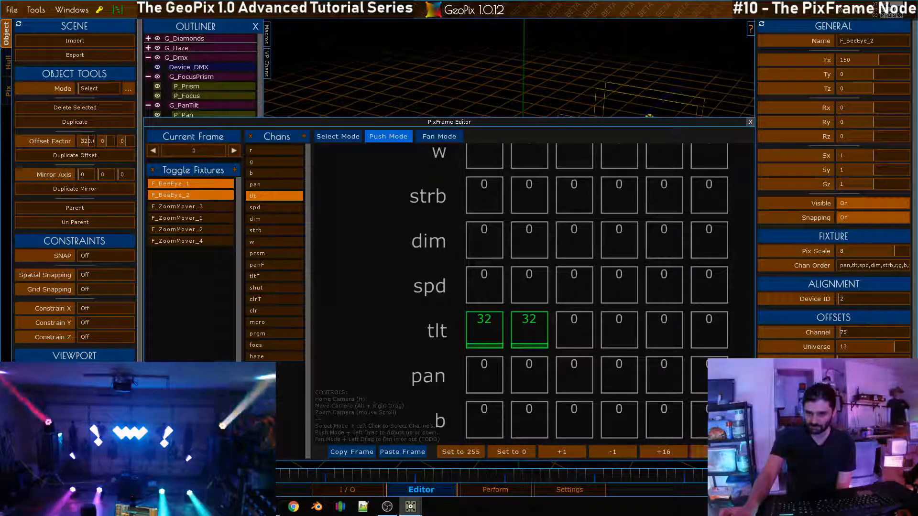
click(699, 452)
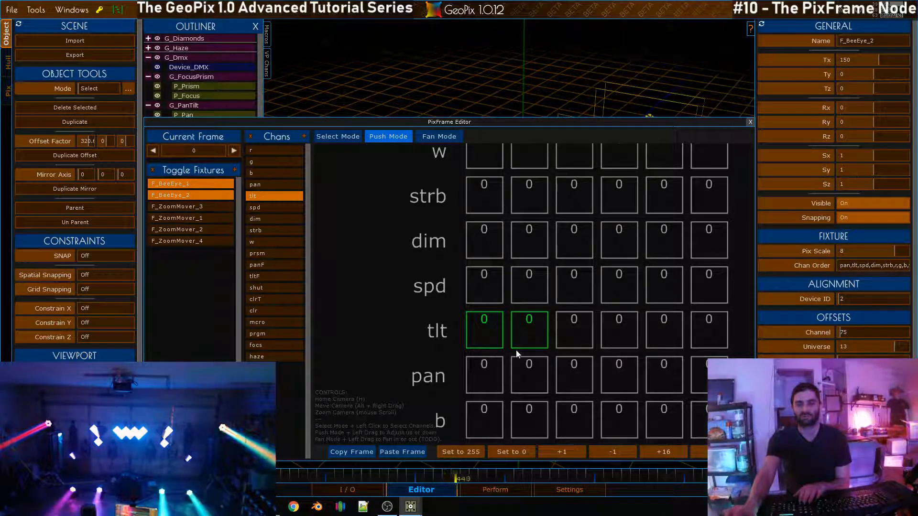
- Nudge the tlt values of both BeeEye fixtures upward from 0 one unit at a time from the keyboard
key(Up)
key(Up)
key(Up)
key(Up)
key(Up)
key(Up)
key(Up)
key(Up)
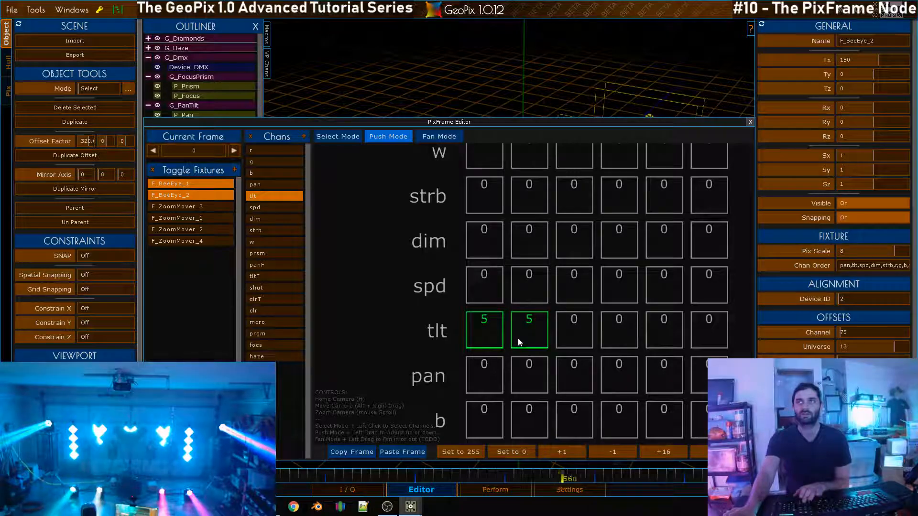
key(Up)
key(Up)
key(Up)
- Nudge the tlt values of both BeeEye fixtures back down to 0 one unit at a time from the keyboard
key(Down)
key(Down)
key(Down)
key(Down)
key(Down)
key(Down)
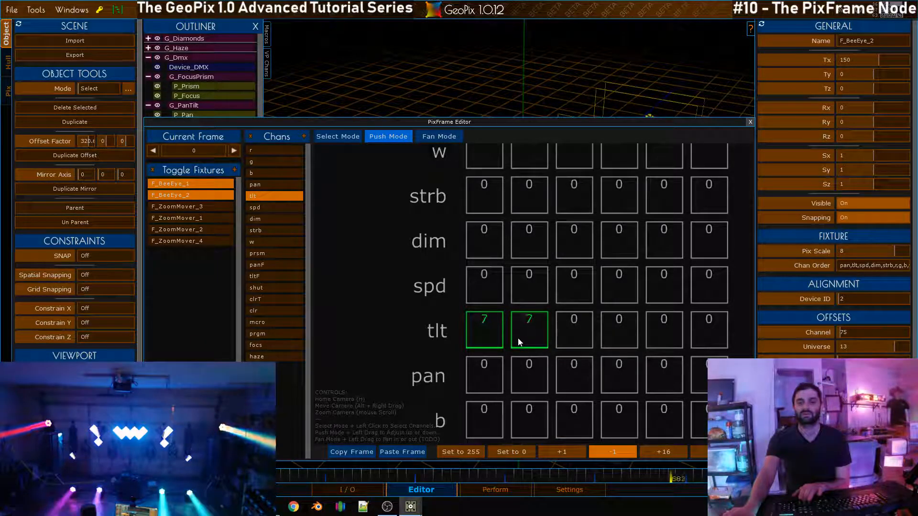
key(Down)
key(Down)
key(Down)
key(Down)
key(Down)
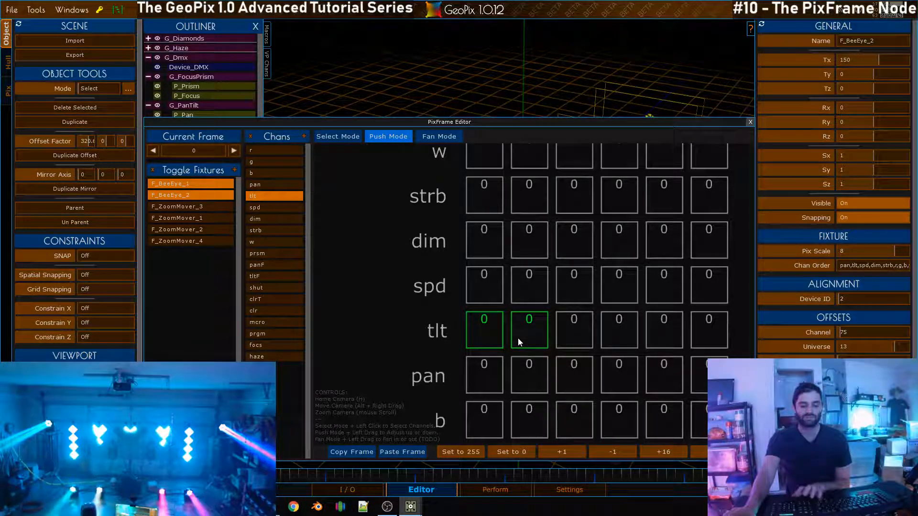
- Jump the tlt values of both BeeEye fixtures to 255 and back to 0 from the keyboard
key(shift)
key(shift+Up)
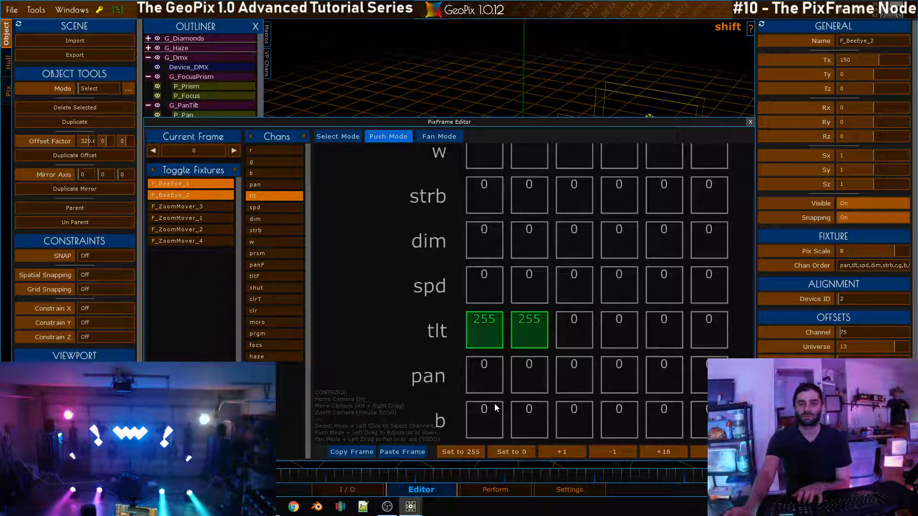
key(shift+Down)
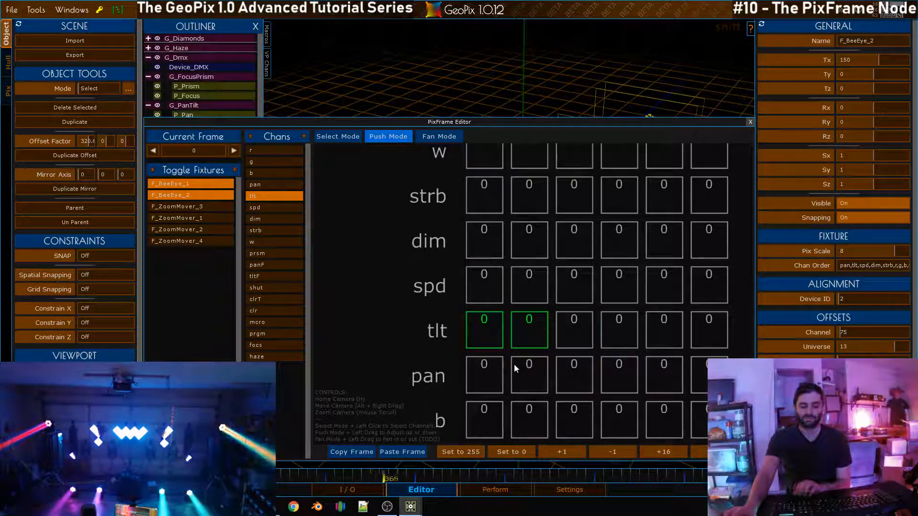
- Raise the tlt values of both BeeEye fixtures to 64 in keyboard increments of 16, and lower them back to 0 the same way
key(ctrl+Up)
key(ctrl+Up)
key(ctrl+Up)
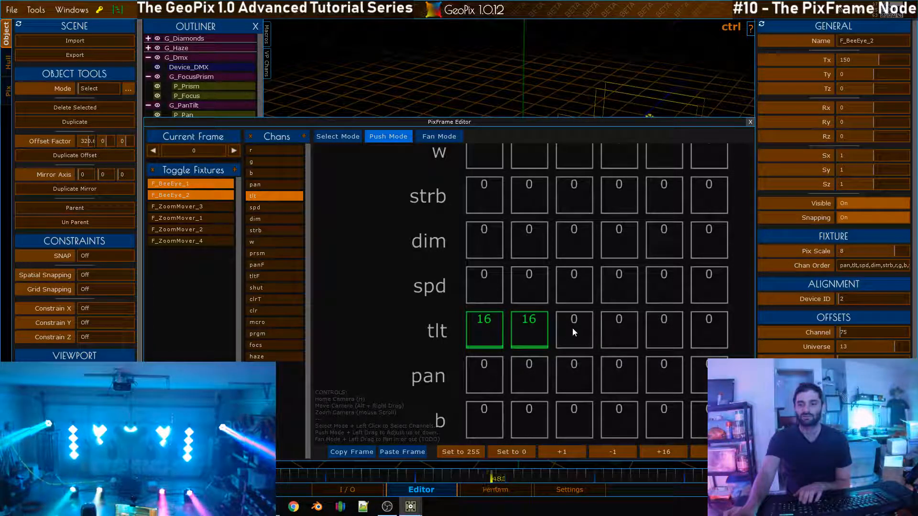
key(ctrl+Up)
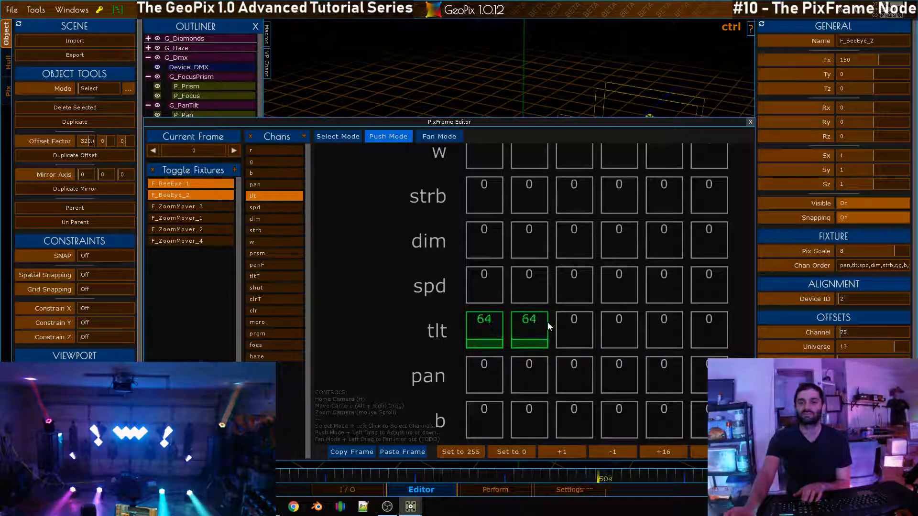
key(ctrl+Down)
key(ctrl+Down)
key(ctrl+Down)
key(ctrl+Down)
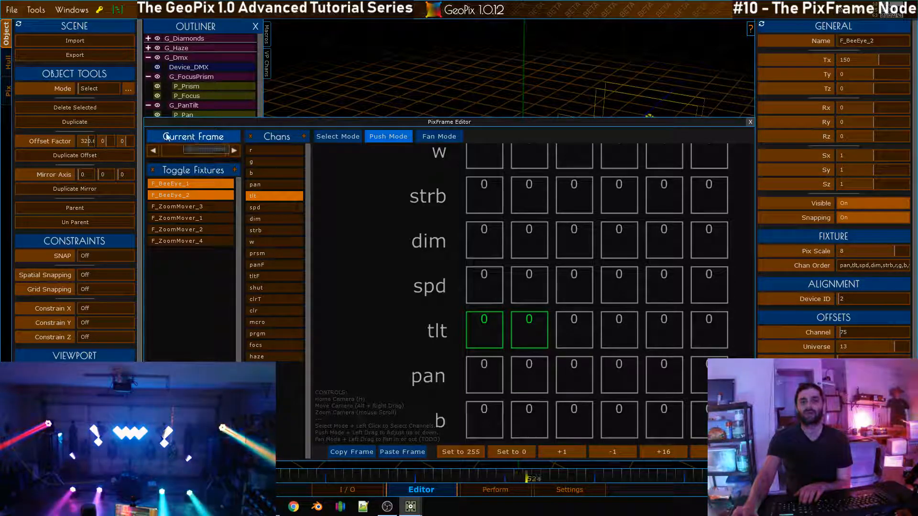
- Return to the I/O workspace and set the PixFrame_0 node's Number of Frames to 10
drag(307, 122, 353, 38)
click(371, 492)
drag(651, 43, 560, 55)
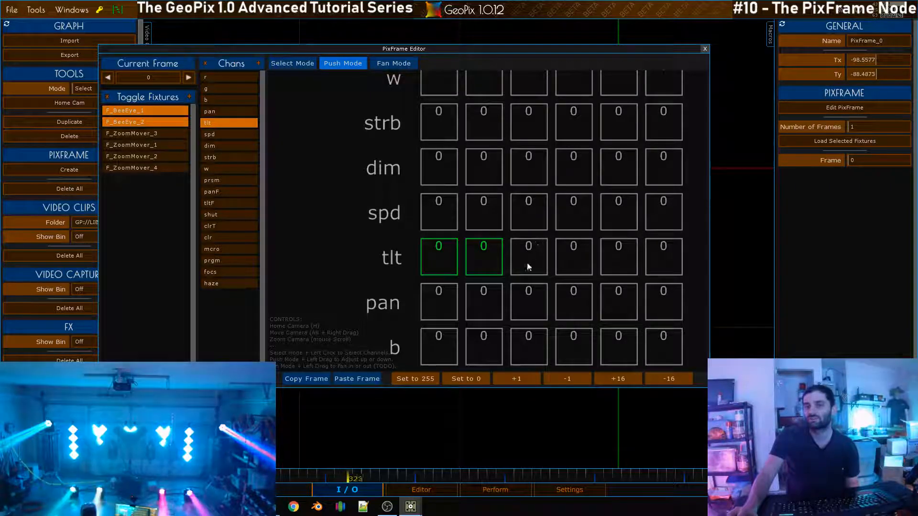
scroll(564, 219, down, 7)
scroll(563, 211, up, 5)
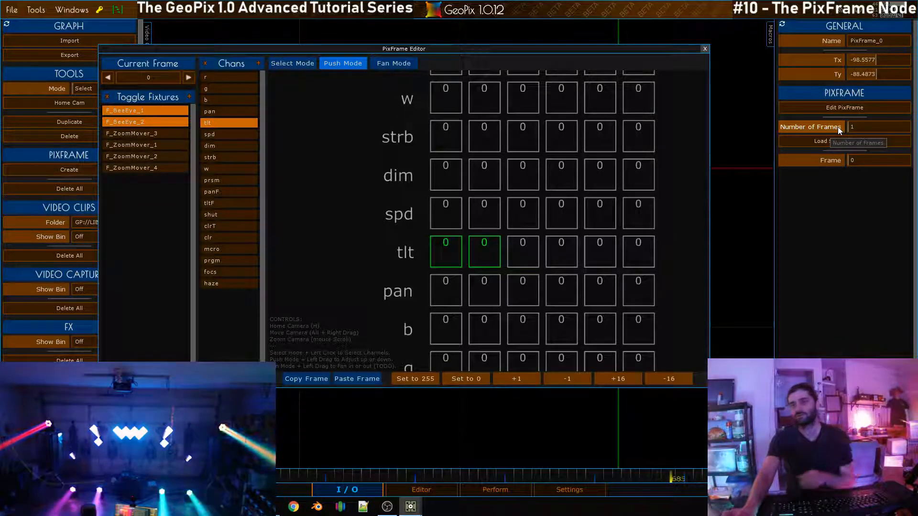
click(837, 127)
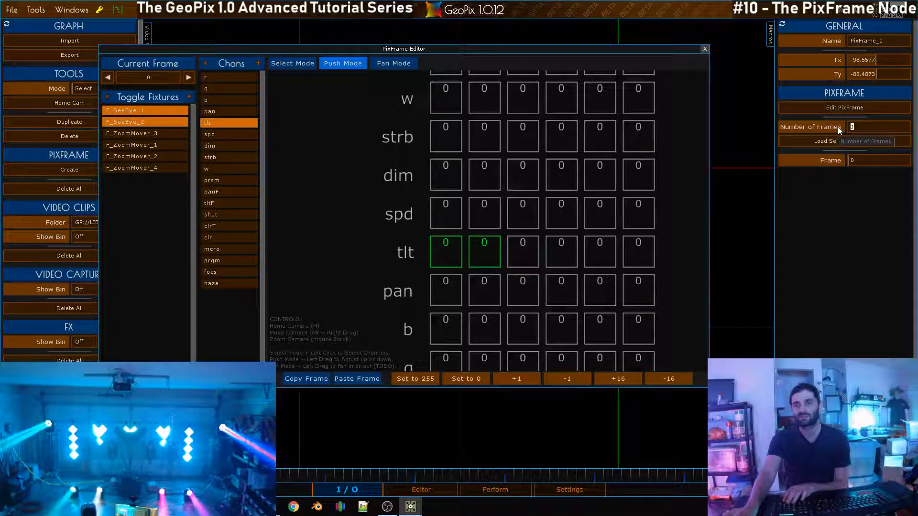
text(10)
key(Return)
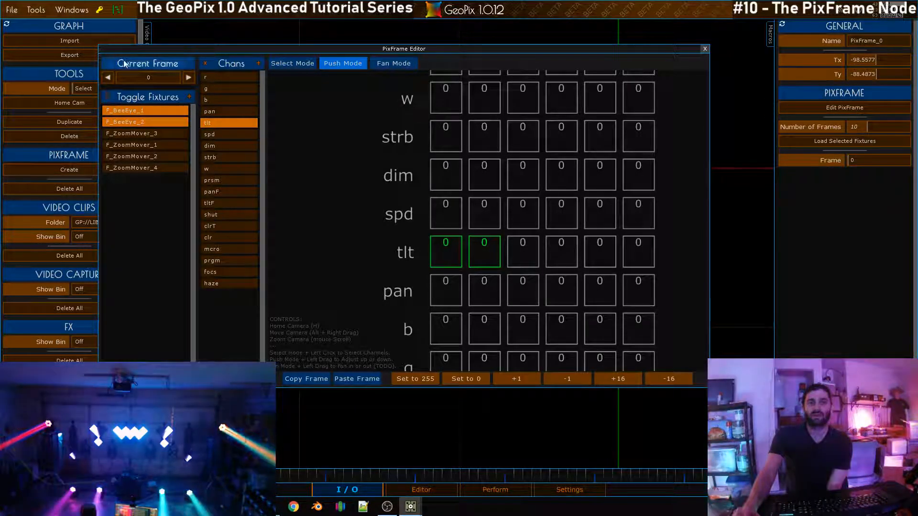
- Step forward through the frames in the PixFrame Editor and end back on frame 0
drag(156, 50, 177, 65)
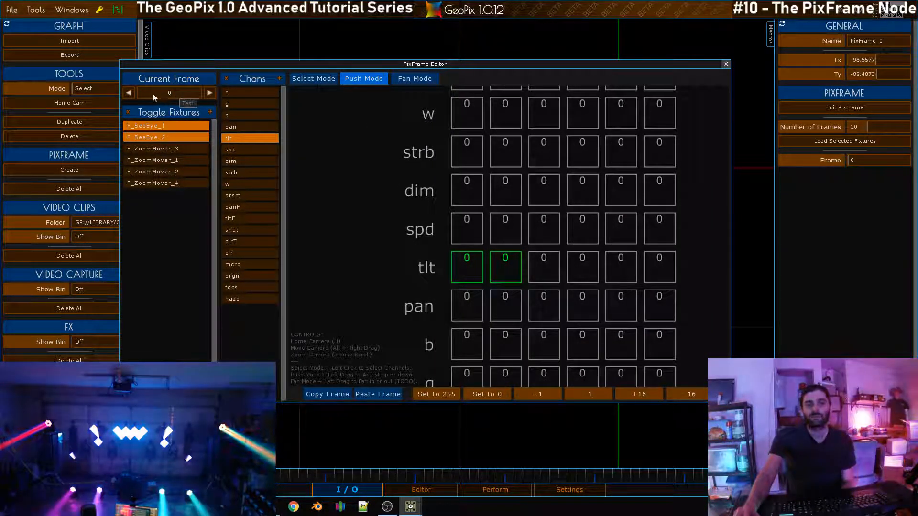
click(210, 92)
click(209, 93)
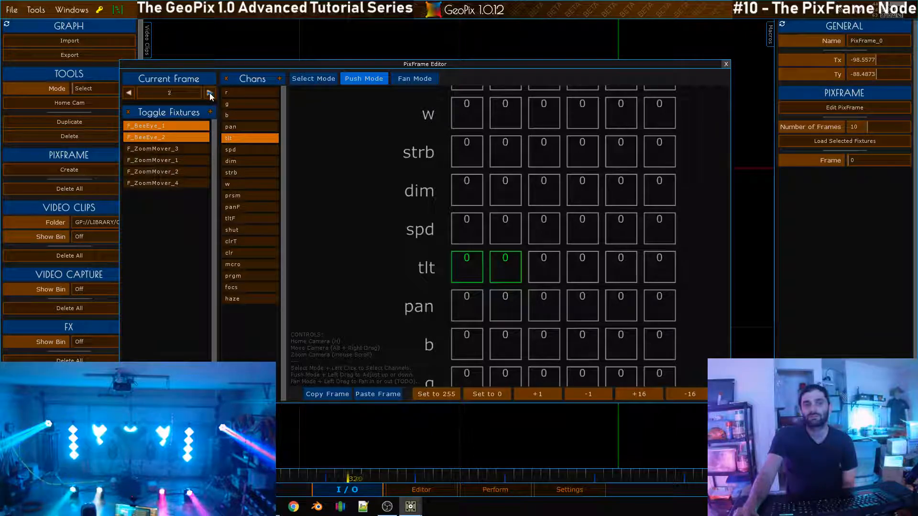
click(210, 93)
click(209, 93)
click(209, 93)
click(210, 92)
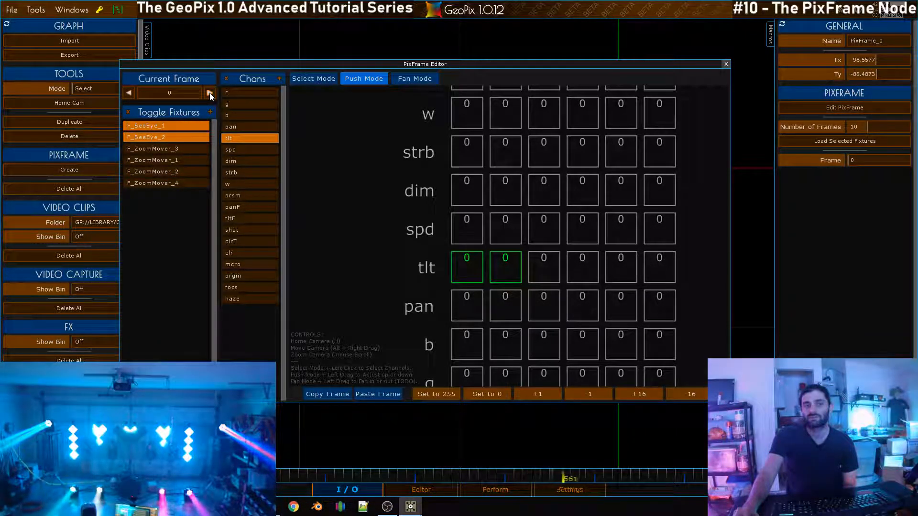
- Push the tlt values of both BeeEye fixtures up to 216 in frame 0
scroll(488, 193, down, 3)
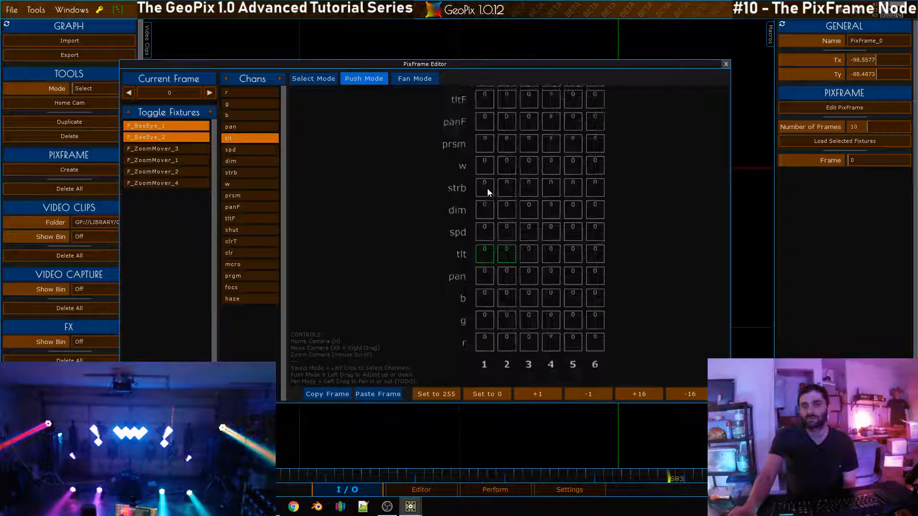
scroll(488, 193, up, 3)
scroll(502, 222, down, 2)
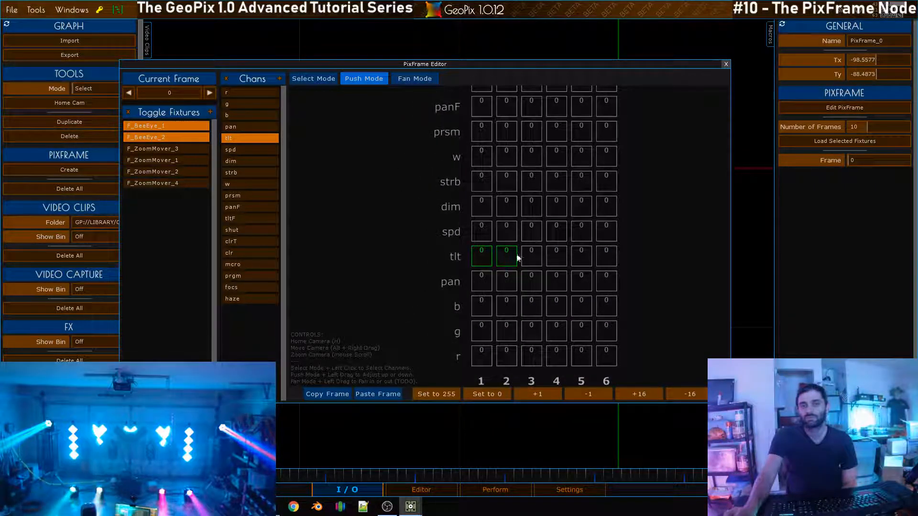
drag(508, 261, 502, 5)
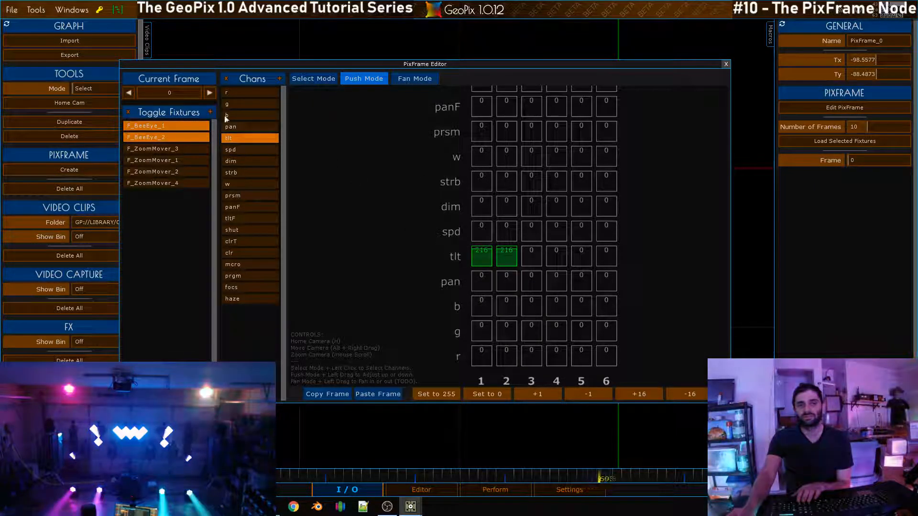
- Push the tlt values of both BeeEye fixtures to 44 in frame 1, and compare that frame with frame 0
click(209, 93)
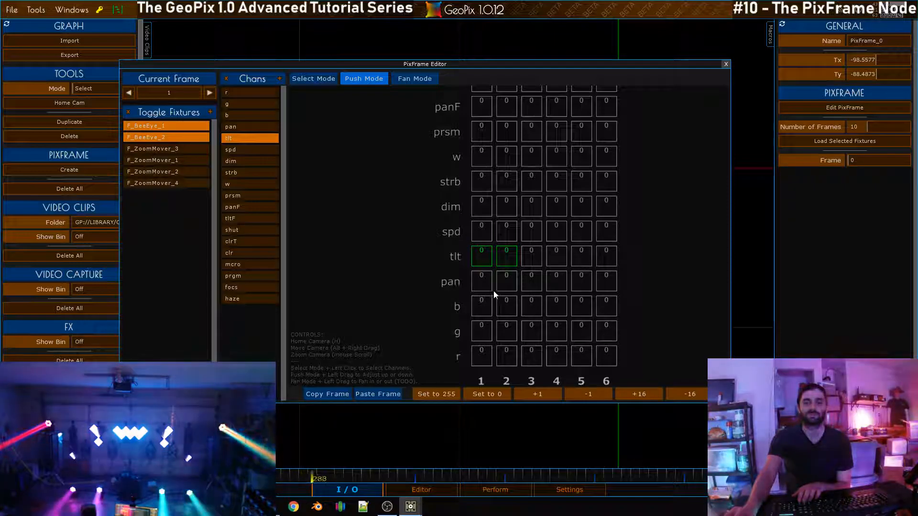
drag(509, 224, 509, 204)
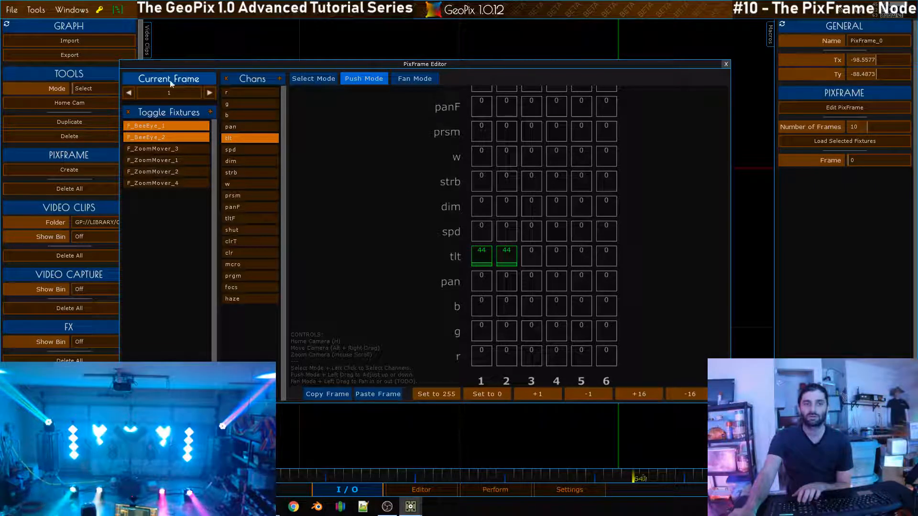
click(123, 93)
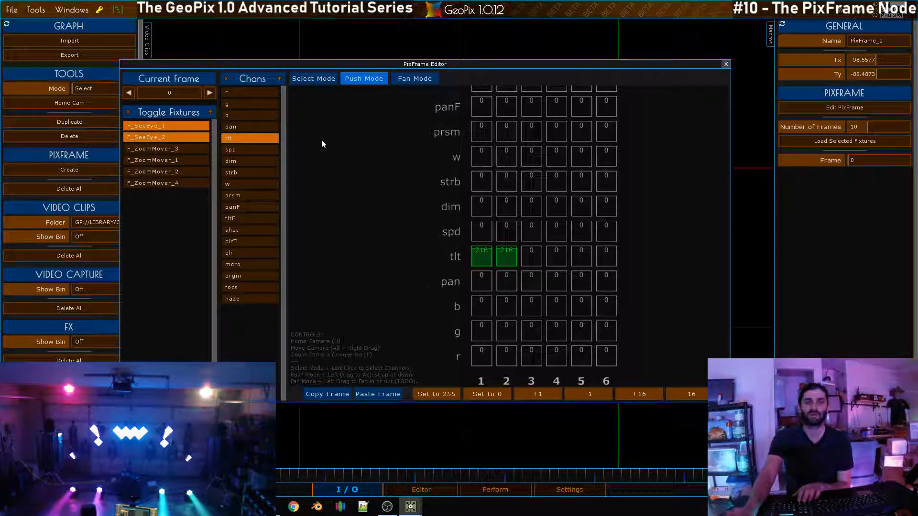
click(206, 94)
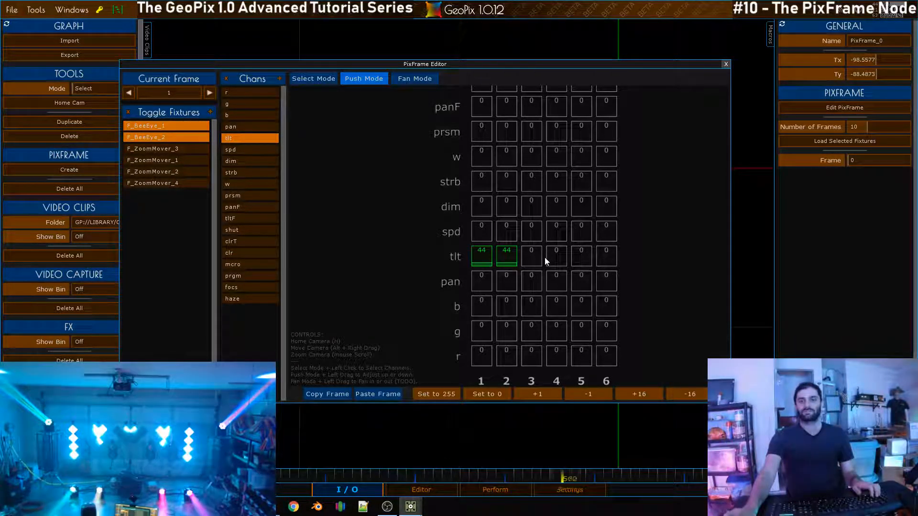
- Select the four ZoomMover fixtures instead of the two BeeEyes and push their tlt values to 60 in frame 1
scroll(509, 246, down, 2)
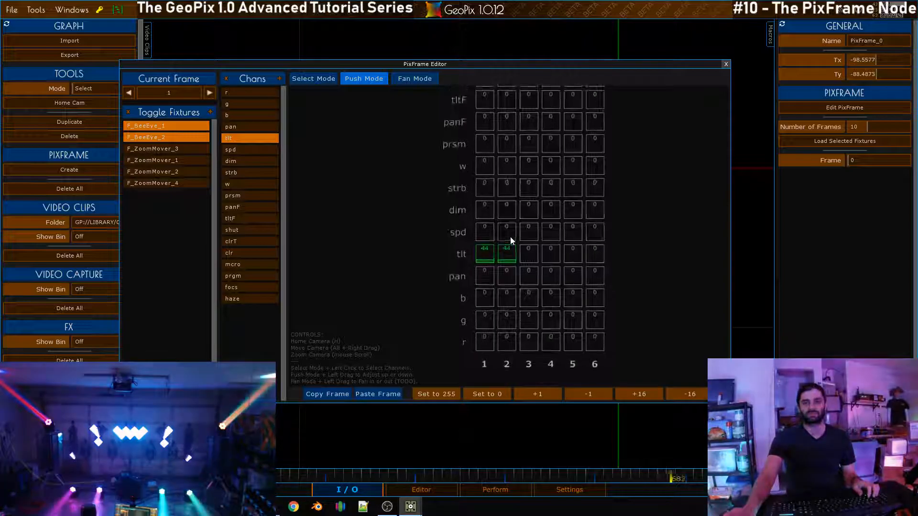
scroll(510, 236, up, 2)
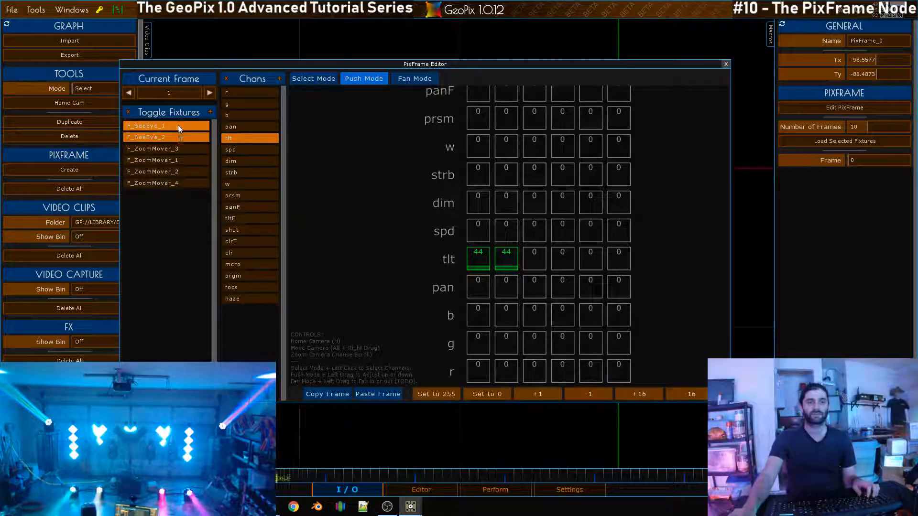
click(178, 126)
click(171, 138)
click(167, 149)
click(169, 160)
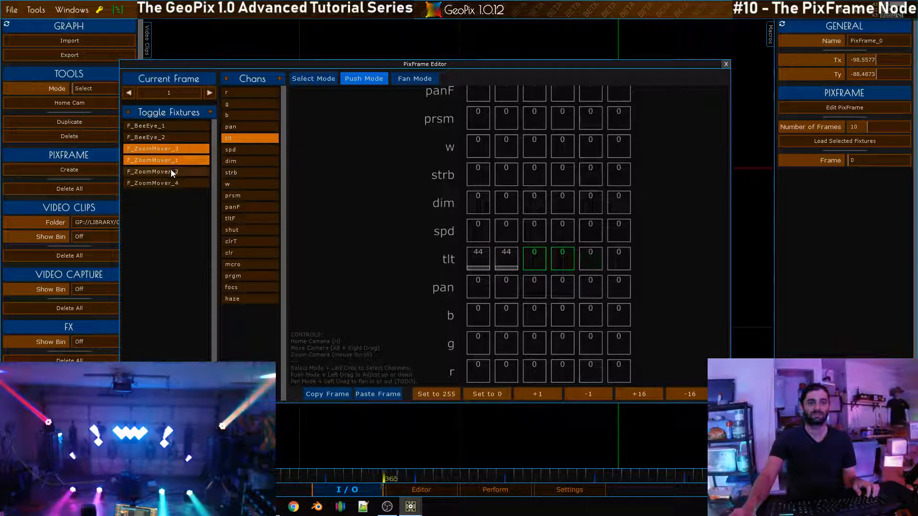
click(171, 171)
click(171, 181)
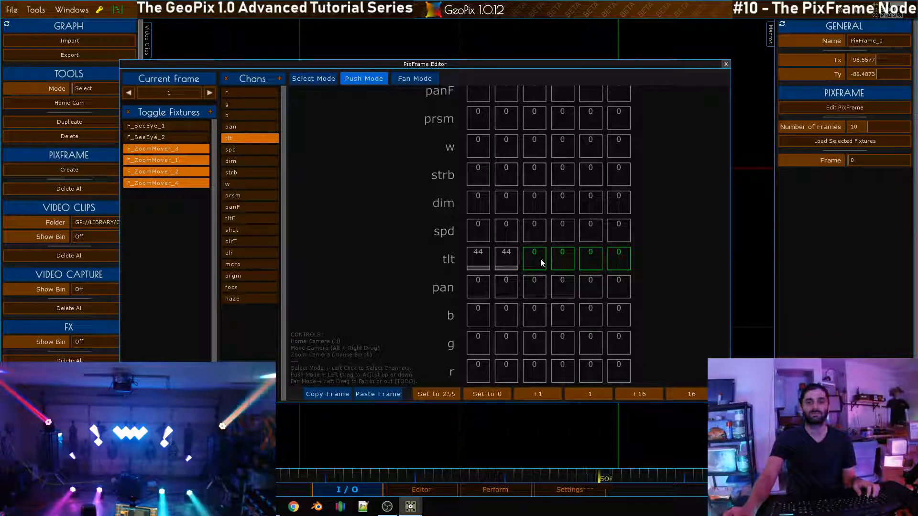
drag(615, 262, 615, 192)
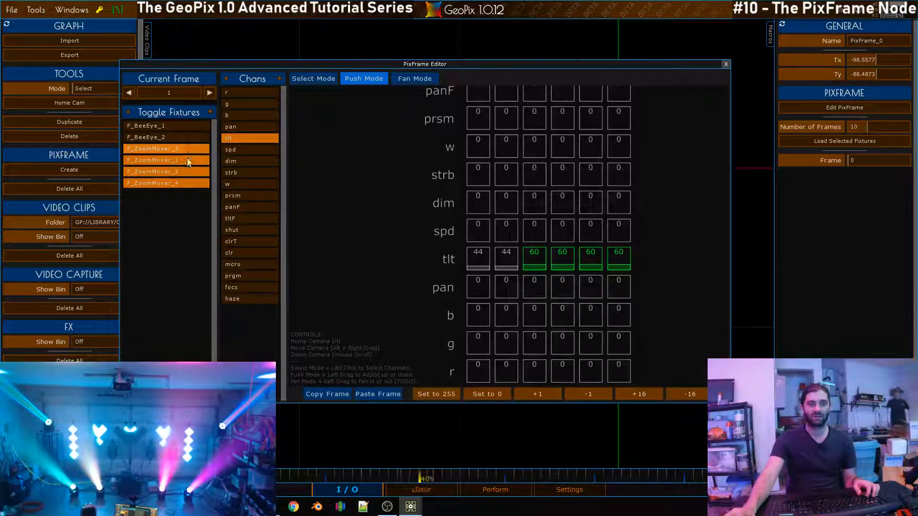
- Show the 3D scene beside the PixFrame Editor and select F_ZoomMover_2, F_ZoomMover_3 and F_ZoomMover_4 in turn to check their positions
drag(417, 64, 601, 28)
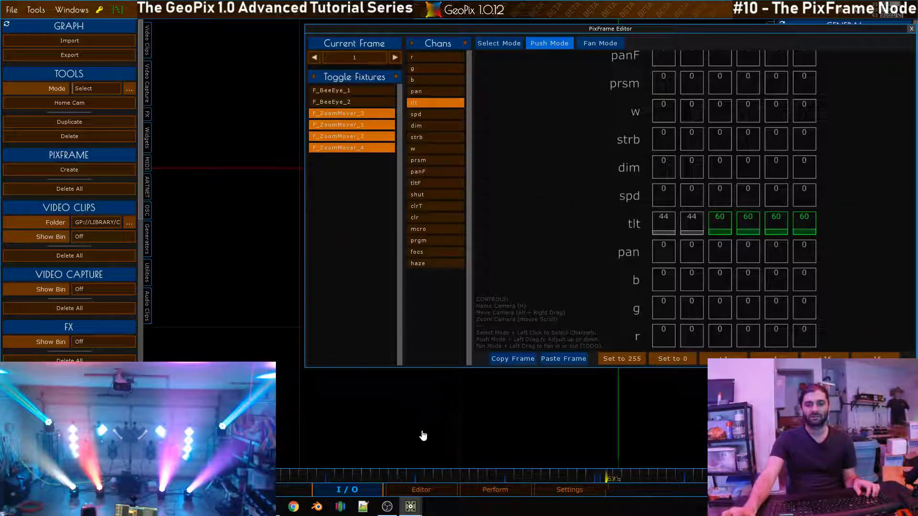
click(433, 494)
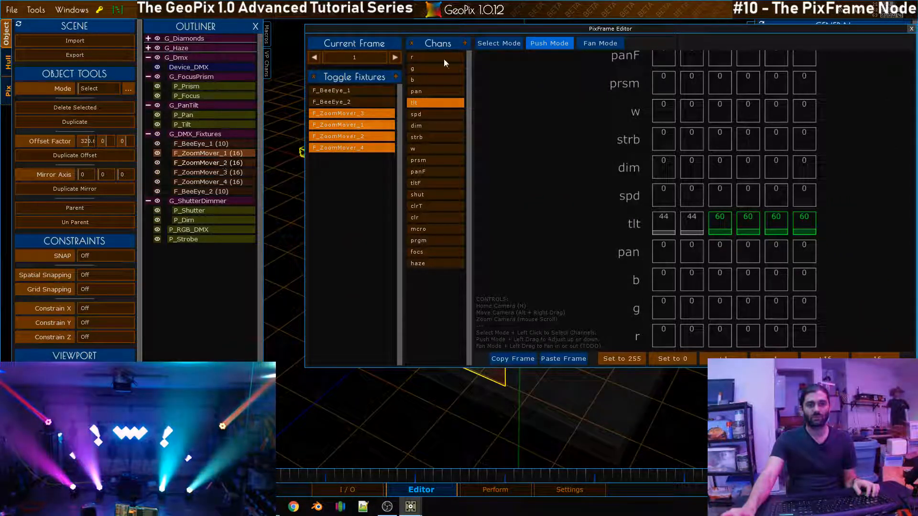
drag(448, 31, 429, 391)
alt+drag(443, 235, 529, 221)
click(532, 219)
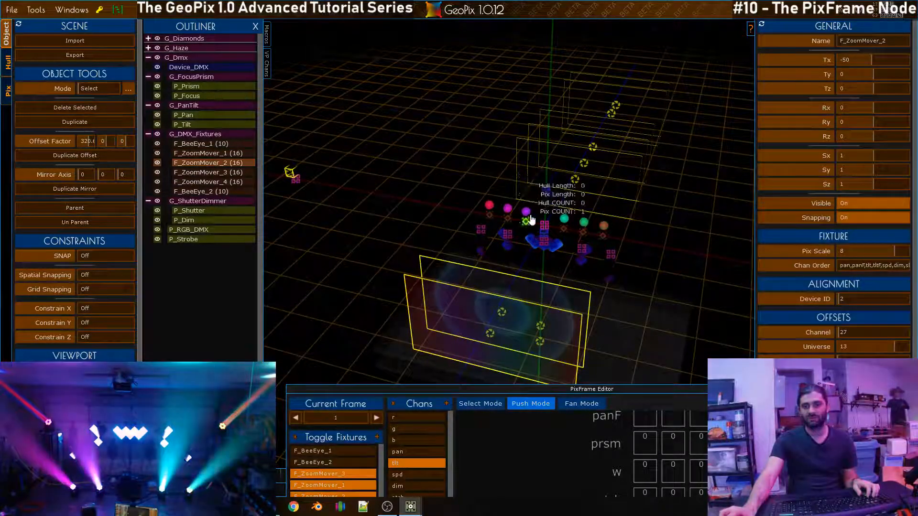
click(210, 172)
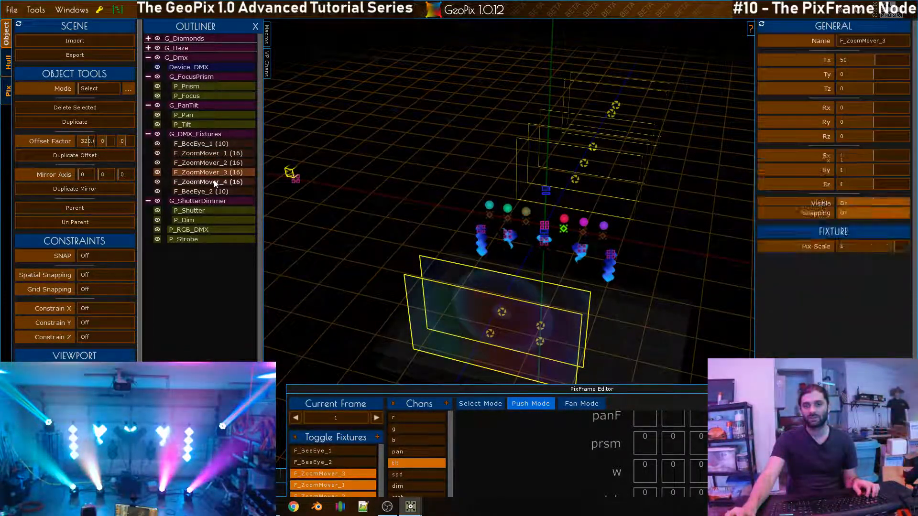
click(215, 183)
- Limit the fixture selection in the PixFrame Editor to F_ZoomMover_1 and F_ZoomMover_2
drag(638, 390, 566, 78)
click(259, 184)
click(274, 173)
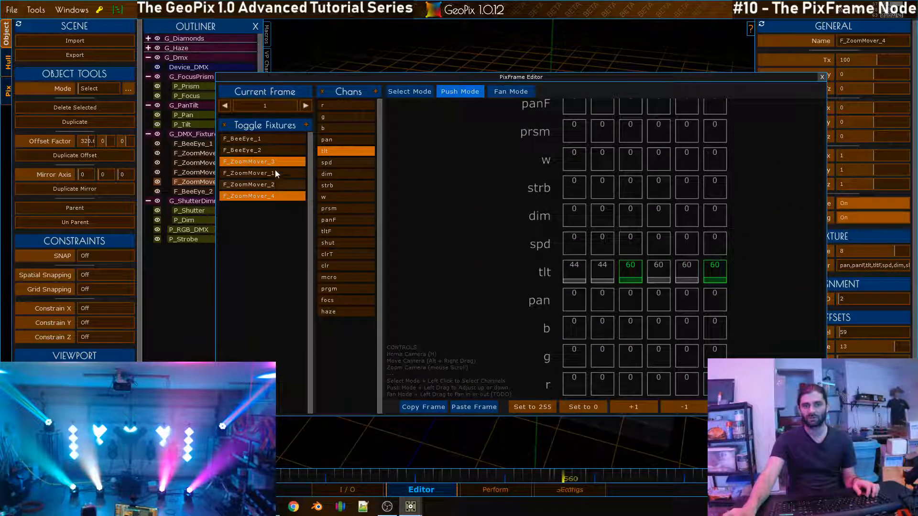
click(275, 162)
click(270, 196)
click(276, 184)
click(278, 173)
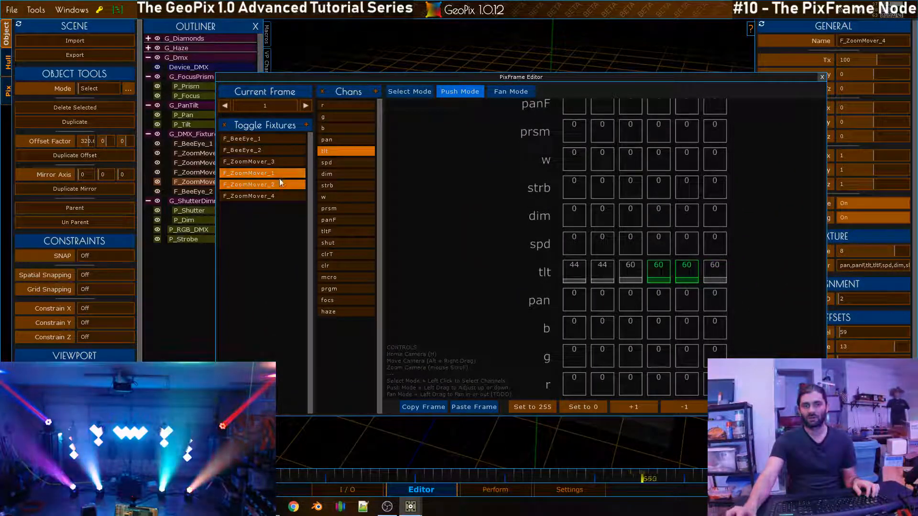
- Switch from the tlt channel to pan and push the selected ZoomMovers' pan values to 173 in frame 1
click(337, 151)
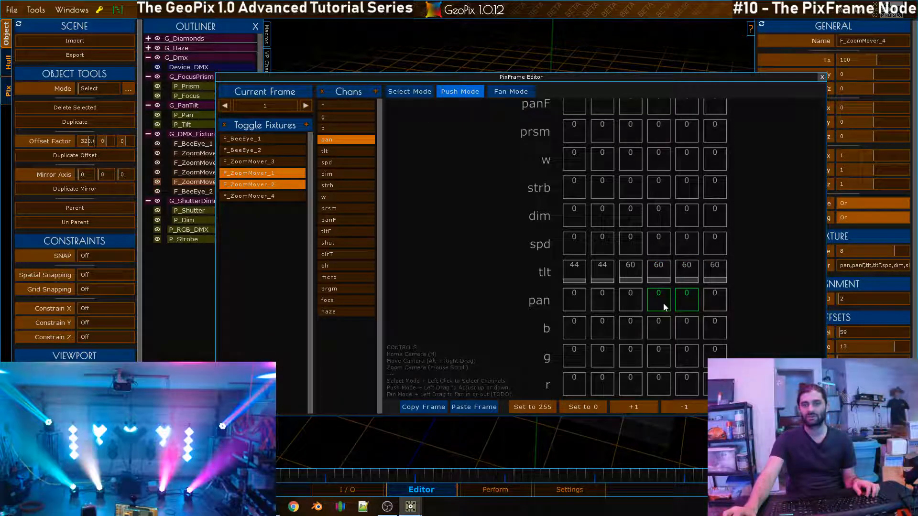
drag(658, 294, 658, 328)
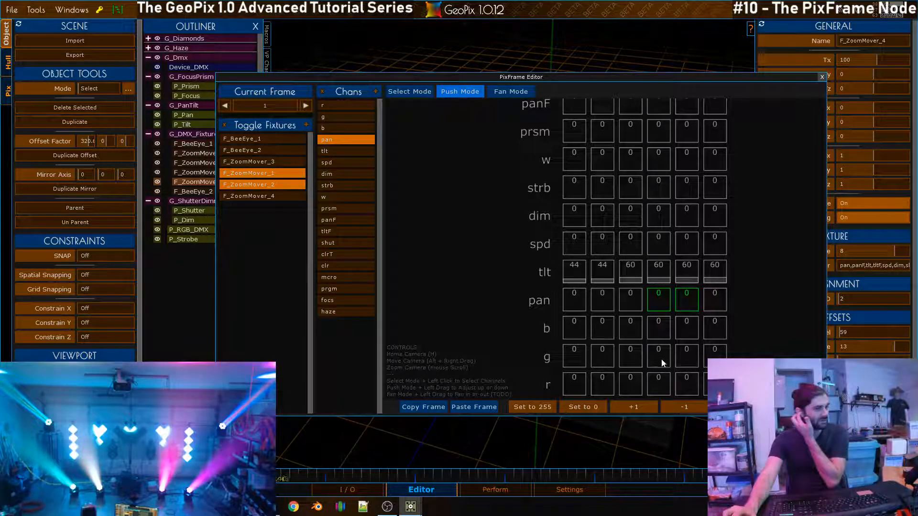
drag(658, 289, 658, 99)
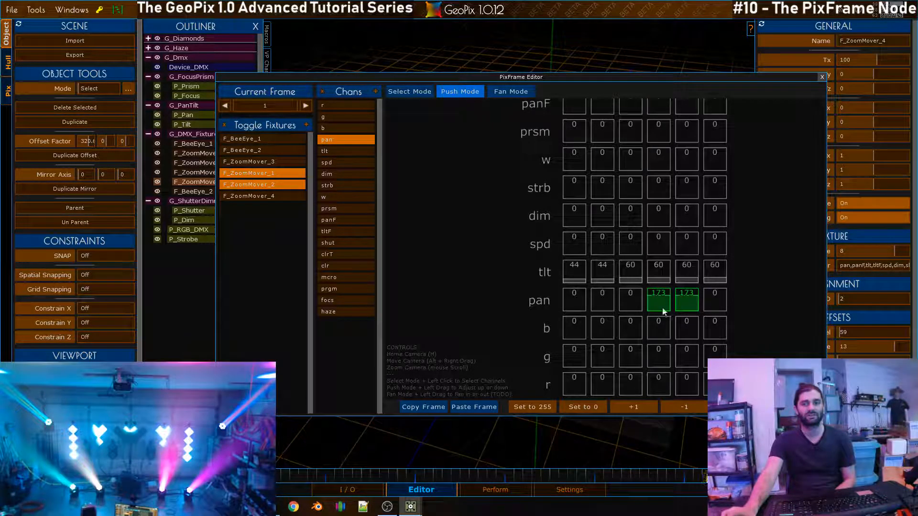
scroll(659, 293, up, 2)
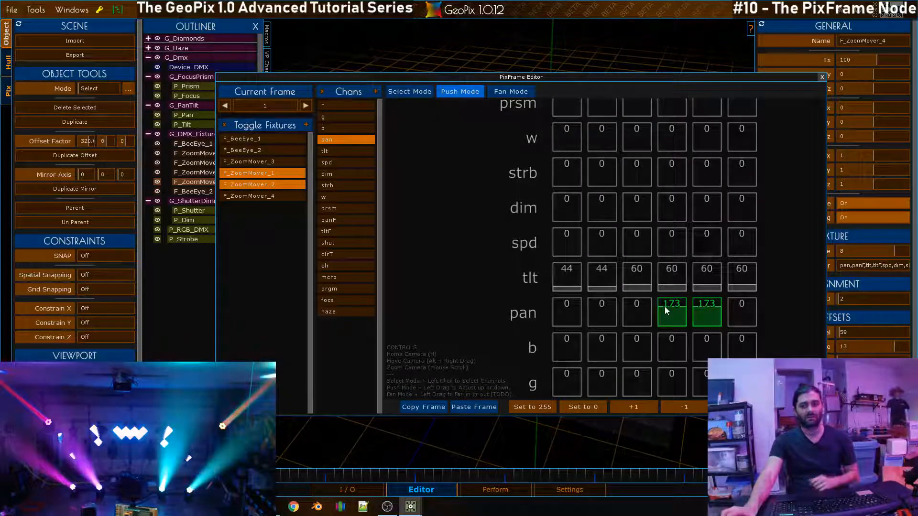
drag(668, 325, 668, 319)
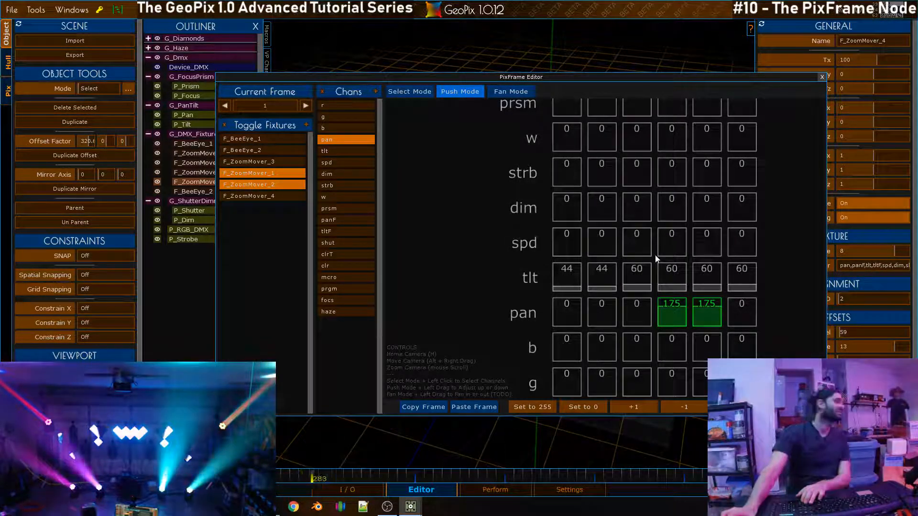
drag(655, 255, 654, 257)
key(Down)
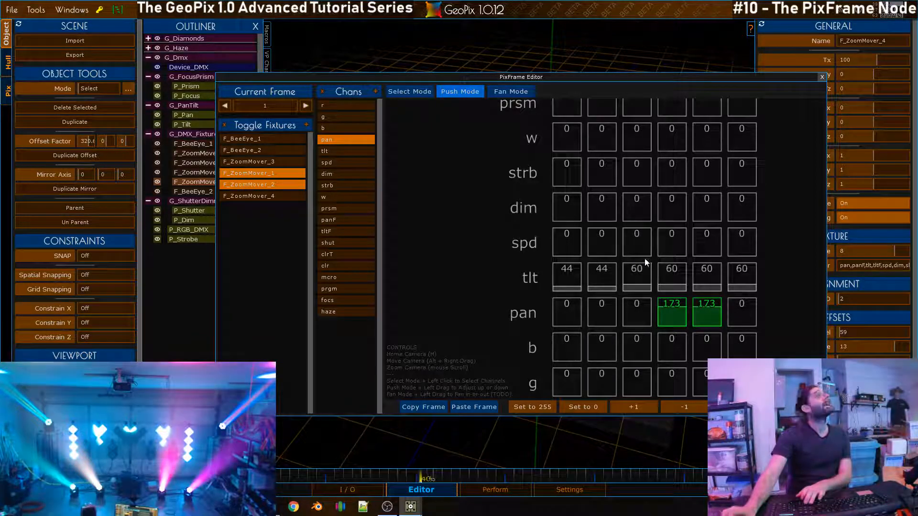
- Select all four ZoomMover fixtures and set their pan values to 255 in frame 1
click(255, 174)
click(261, 176)
click(254, 161)
click(253, 196)
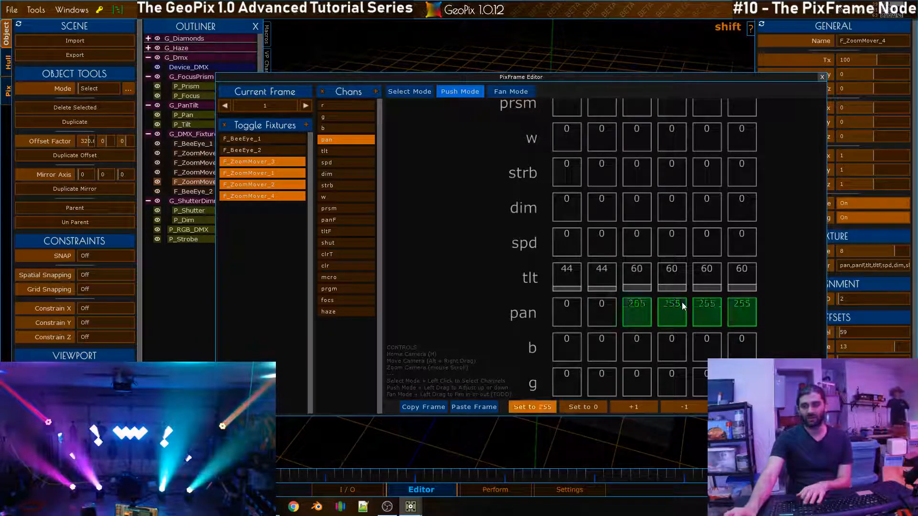
key(shift+Up)
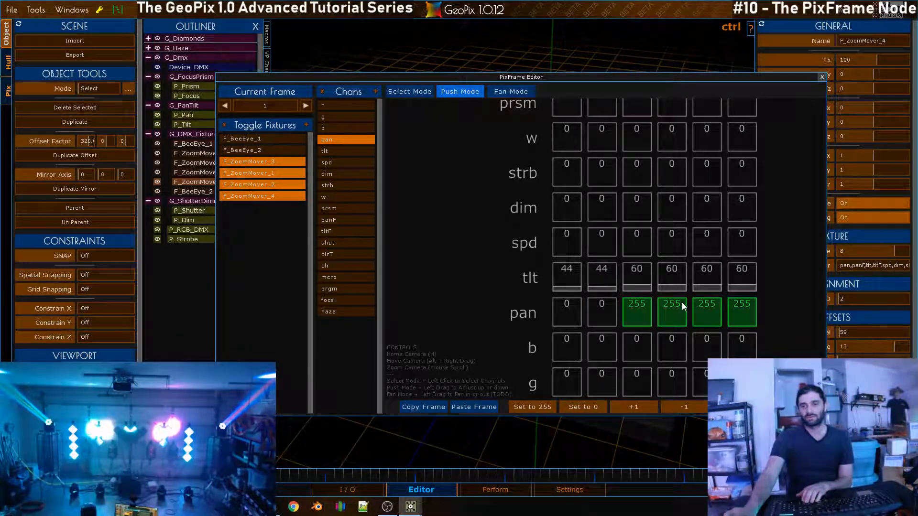
- Lower the pan values of all four ZoomMovers to 171, using coarse and single-unit decrements
key(ctrl+Down)
key(ctrl+Down)
key(ctrl+Down)
key(ctrl+Down)
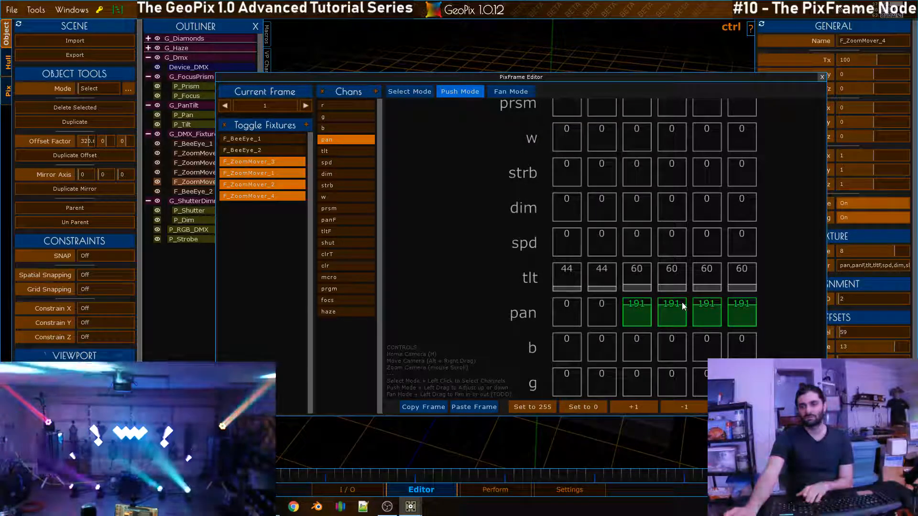
key(ctrl+Down)
key(Down)
key(Down)
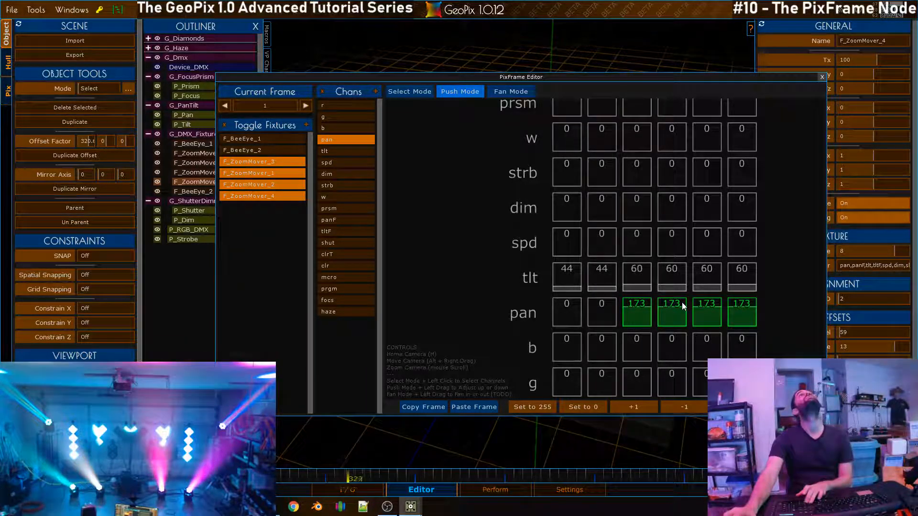
key(Down)
key(Down)
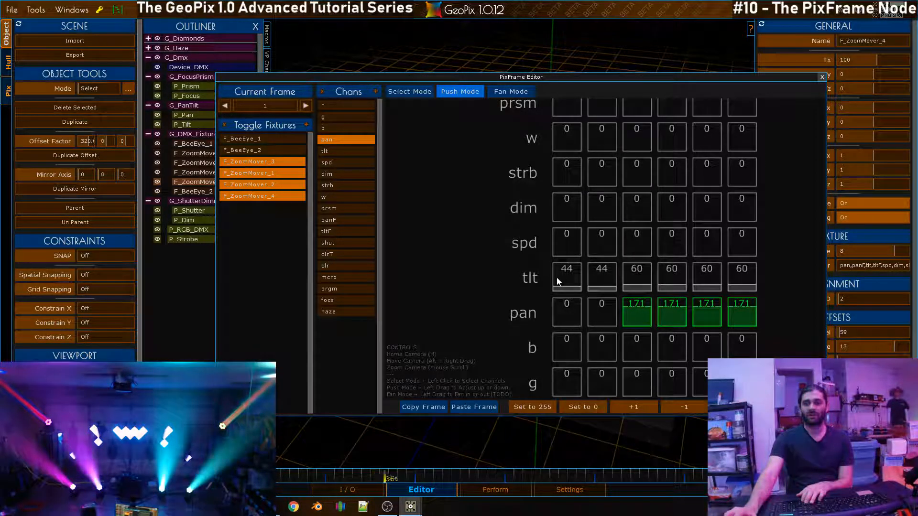
- Bring the whole channel grid into view, step through the frames up to frame 4, and return to frame 1
scroll(506, 239, down, 5)
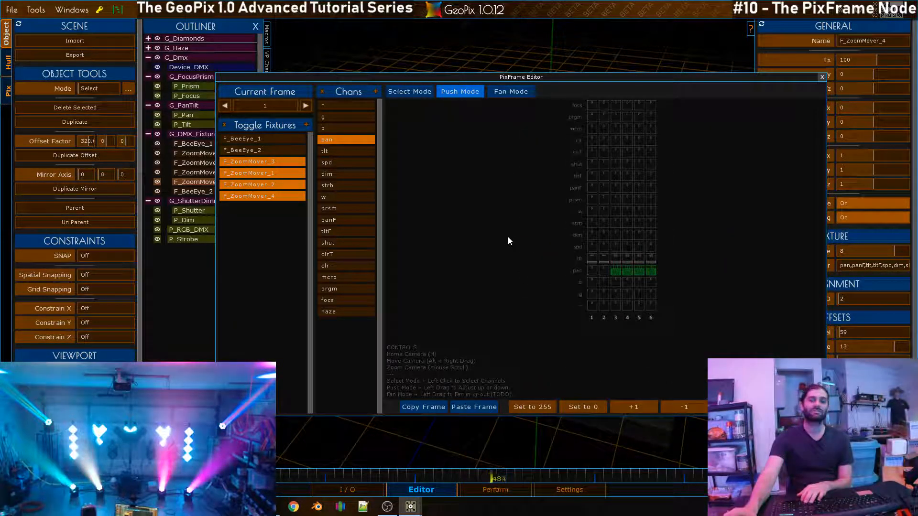
alt+right_drag(567, 190, 564, 455)
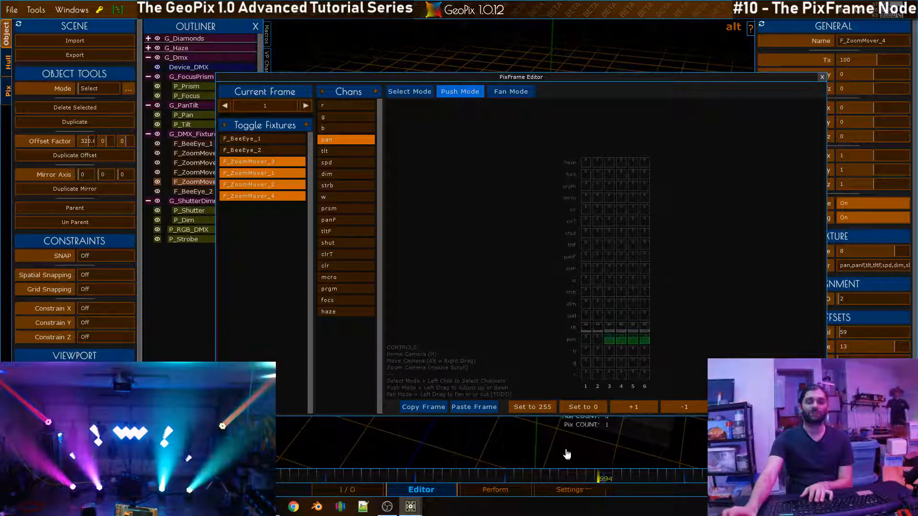
key(Right)
key(Right)
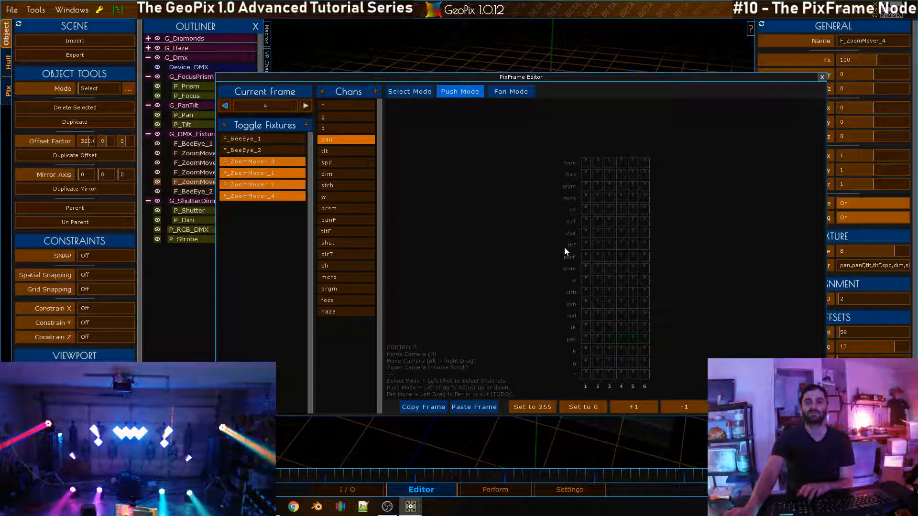
key(Left)
key(Left)
key(Left)
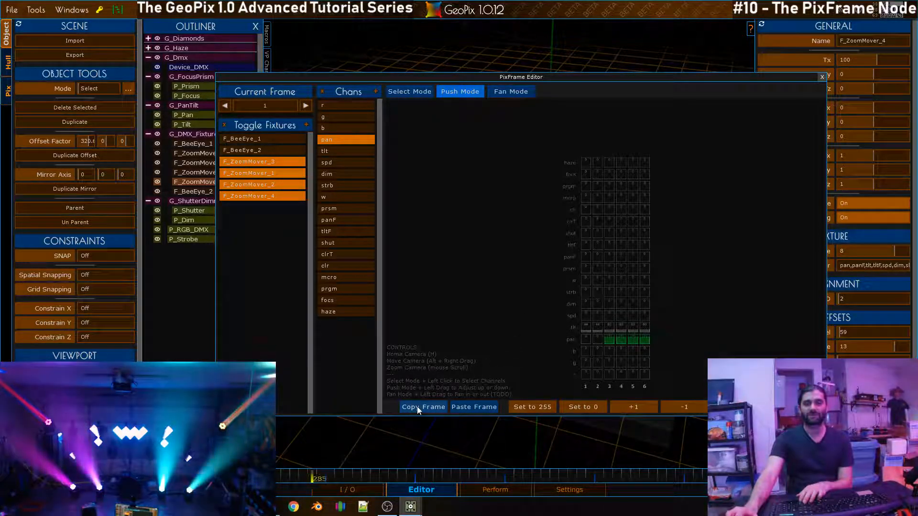
- Copy frame 1 and paste it into frames 2 through 6
key(Left)
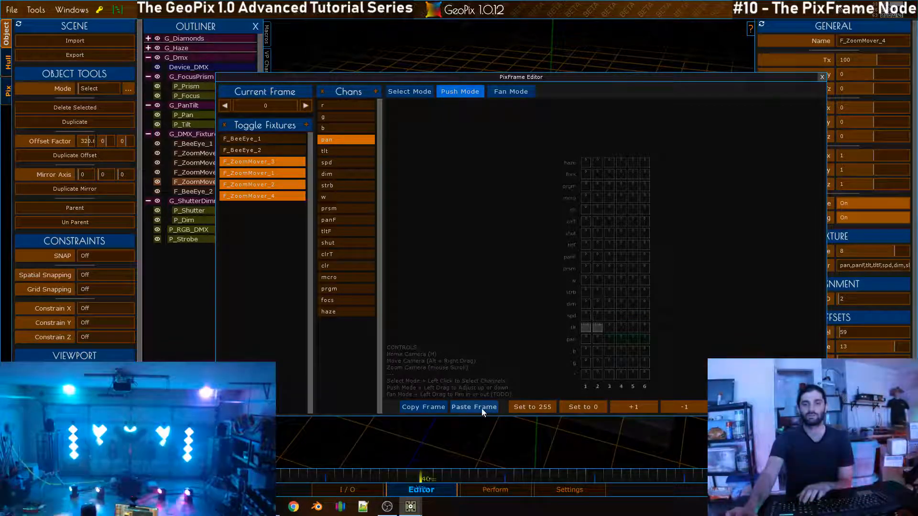
key(Right)
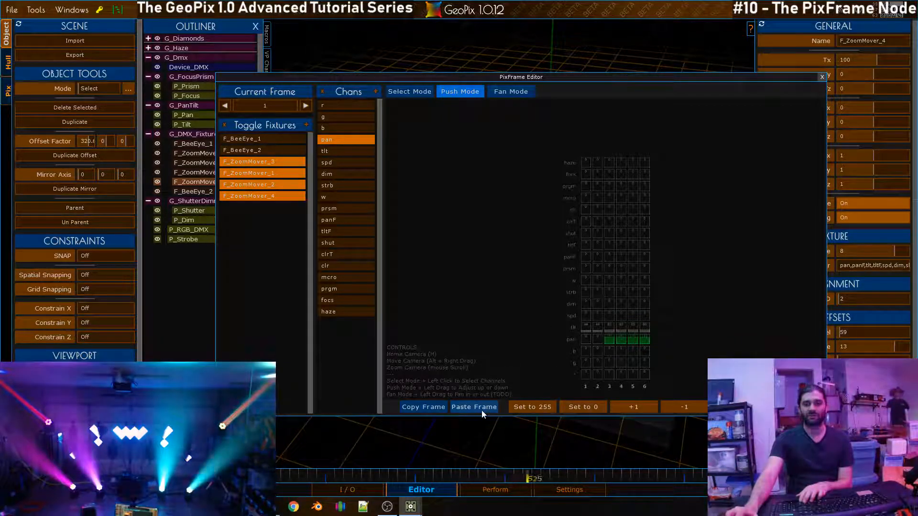
key(Right)
click(484, 410)
key(Right)
click(474, 411)
key(Right)
key(Right)
click(471, 407)
key(Right)
click(495, 405)
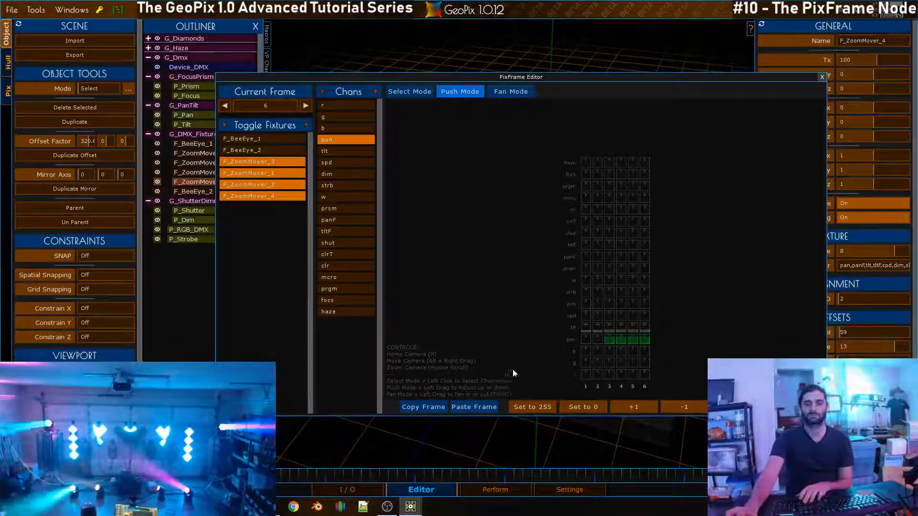
- Paste the copied frame into frames 7, 8, 9 and 0
key(Right)
click(483, 407)
key(Right)
click(492, 407)
key(Right)
click(490, 406)
key(Right)
click(483, 409)
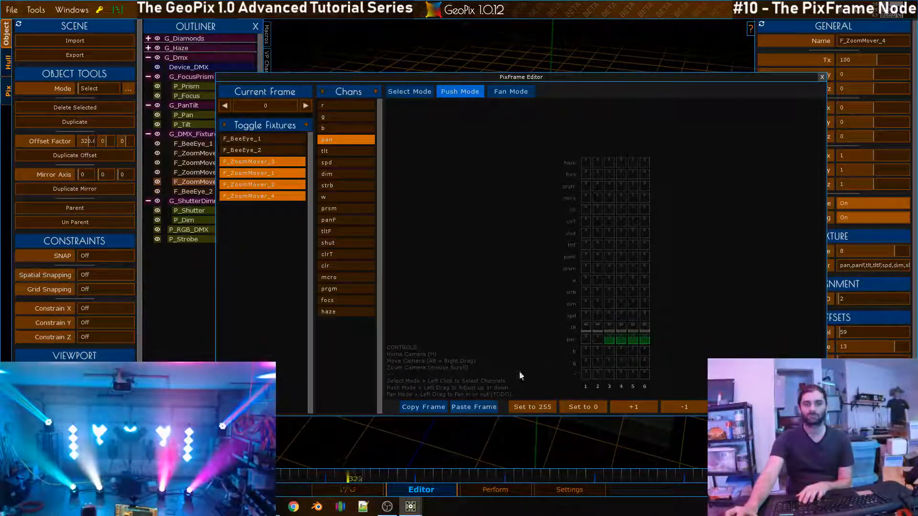
- Return to frame 1 and raise the four ZoomMovers' pan values by one to 171
key(Right)
key(Right)
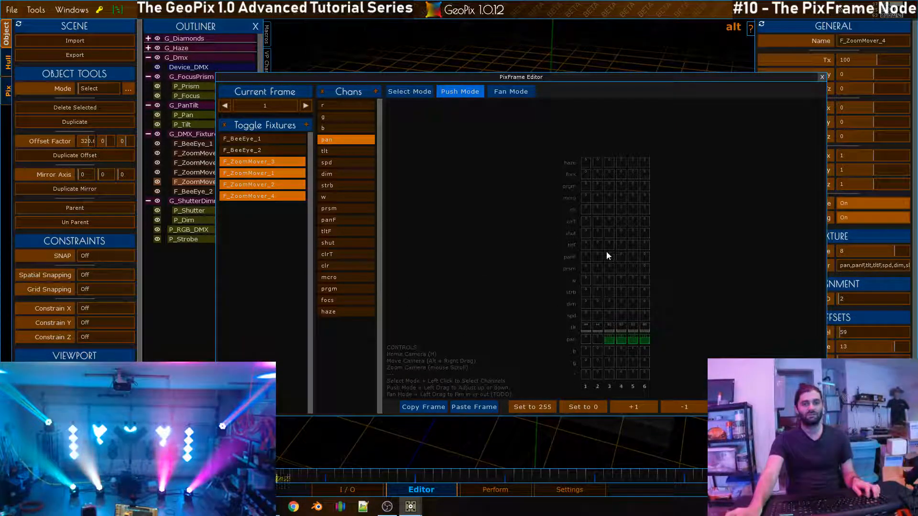
scroll(631, 371, up, 3)
alt+right_drag(631, 371, 728, 228)
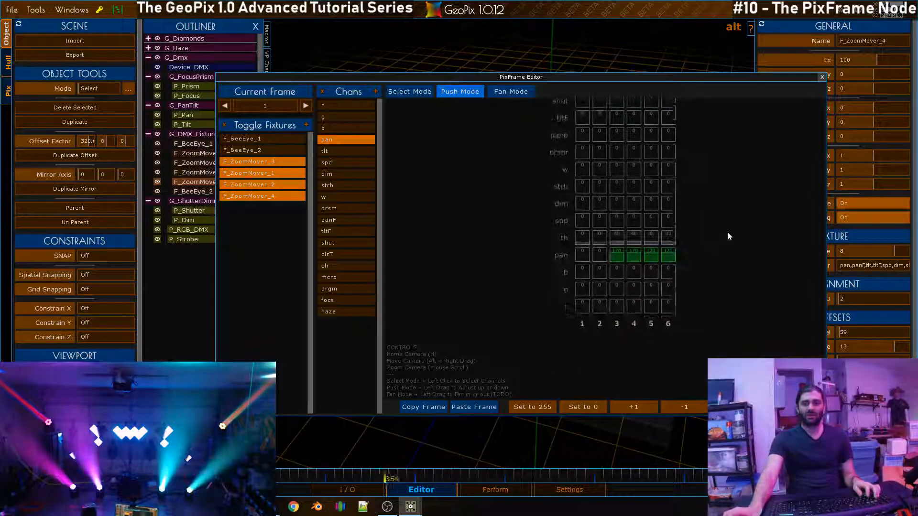
alt+scroll(726, 227, up, 5)
alt+right_drag(719, 197, 674, 208)
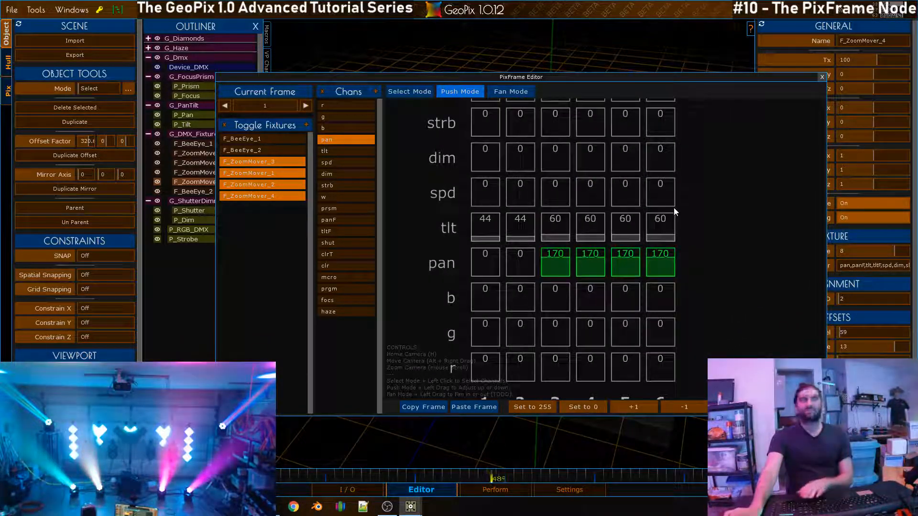
key(Up)
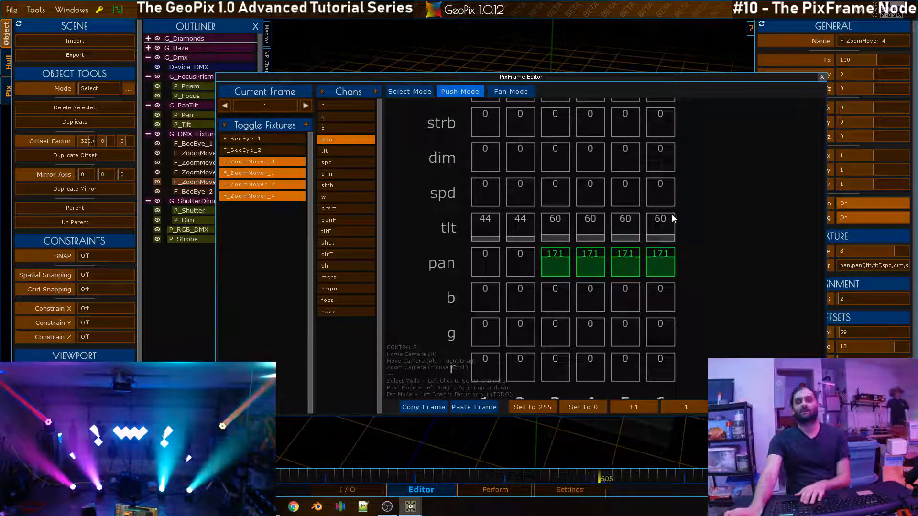
- Select the two BeeEye fixtures instead of the ZoomMovers and push their pan values to 168 in frame 1
click(274, 162)
click(275, 174)
click(277, 185)
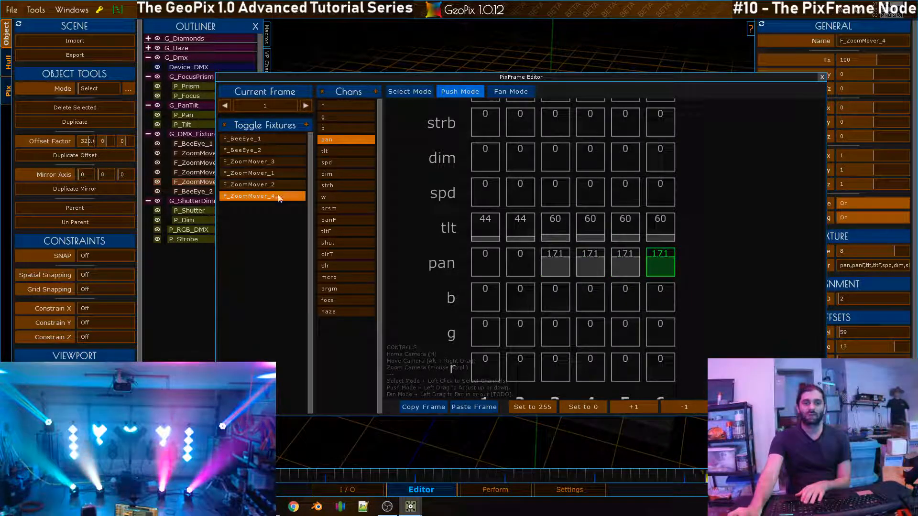
click(280, 197)
drag(517, 271, 533, 75)
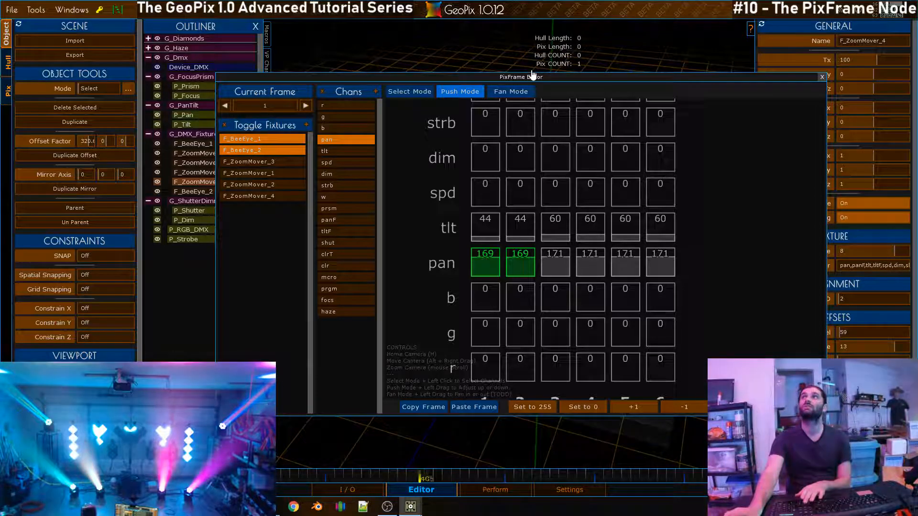
click(638, 407)
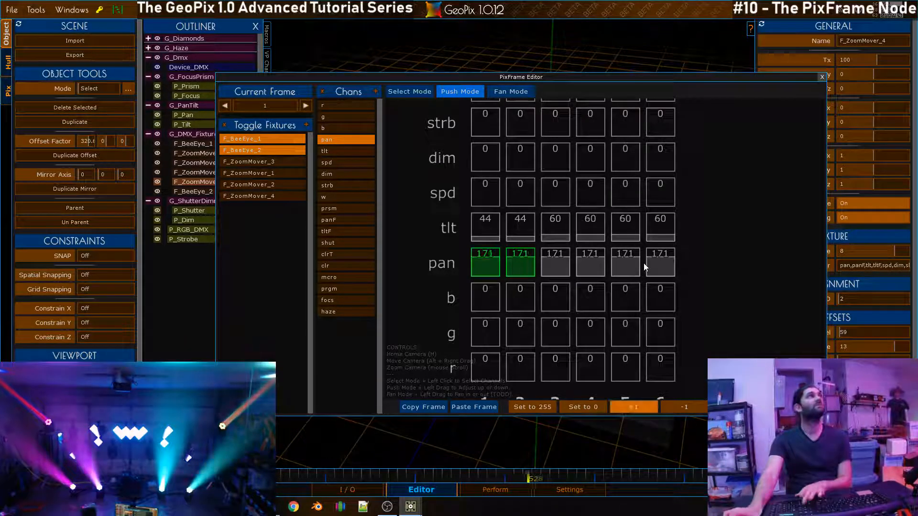
drag(643, 262, 644, 263)
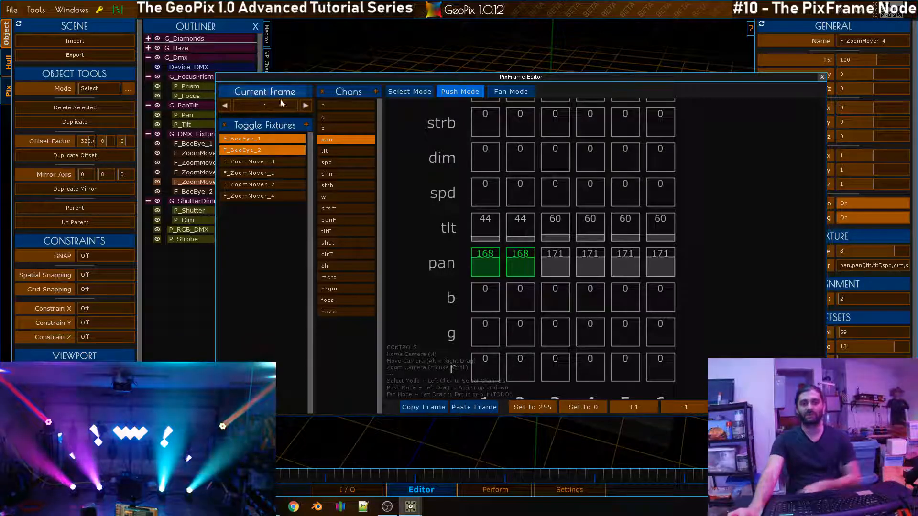
- Copy frame 1 with the updated BeeEye pan values and paste it into frames 0, 2 and 3
drag(538, 197, 567, 259)
click(474, 406)
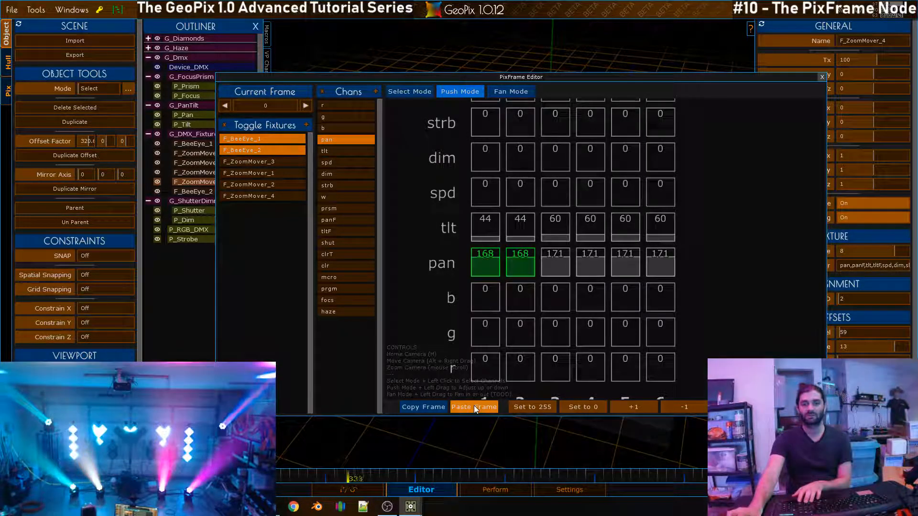
key(Right)
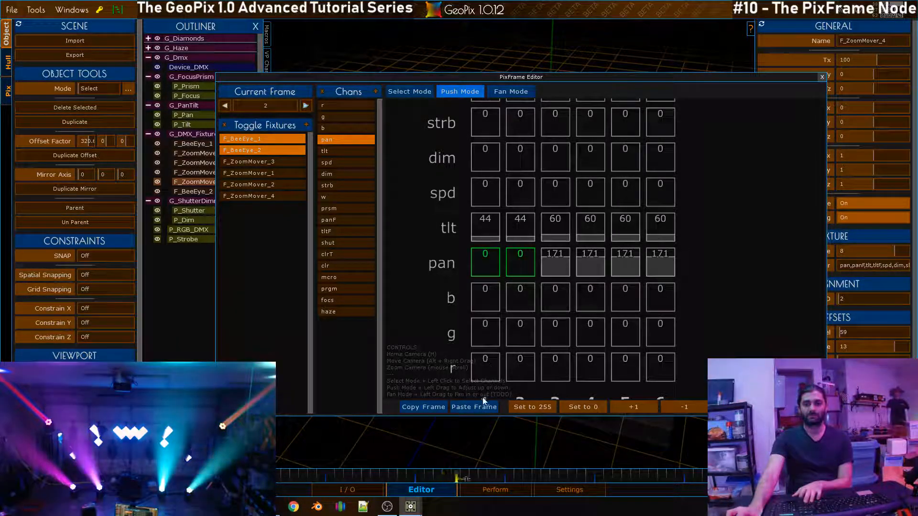
click(484, 408)
key(Right)
click(491, 409)
- Paste the copied frame into frames 4 through 9
key(Right)
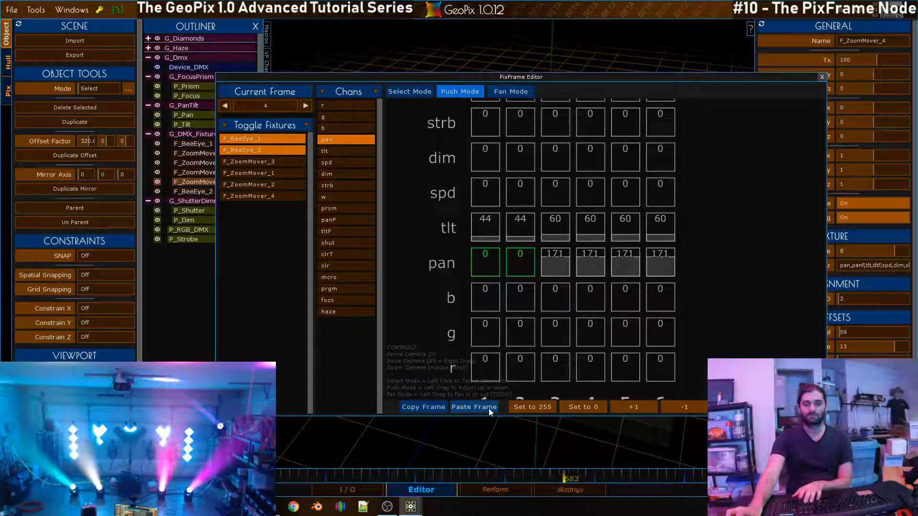
key(Right)
key(Right)
key(Right)
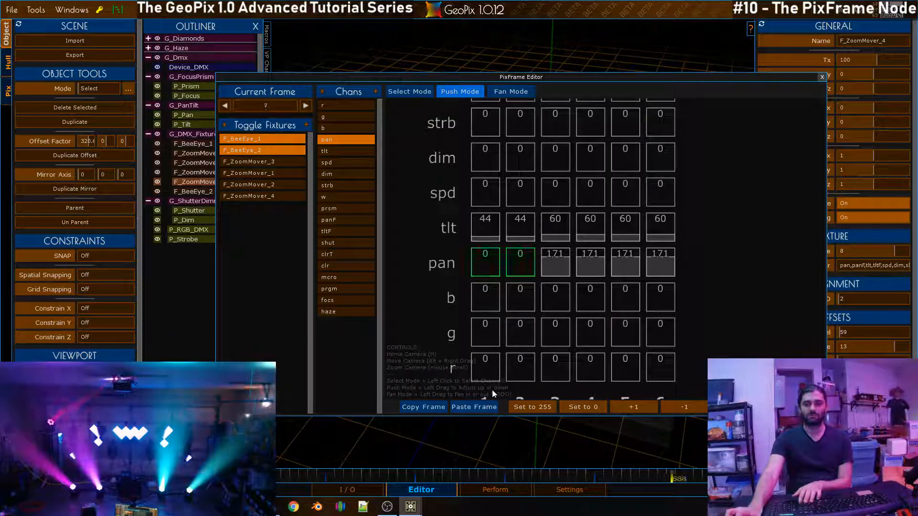
click(492, 407)
key(Right)
click(488, 406)
key(Right)
click(490, 408)
key(Right)
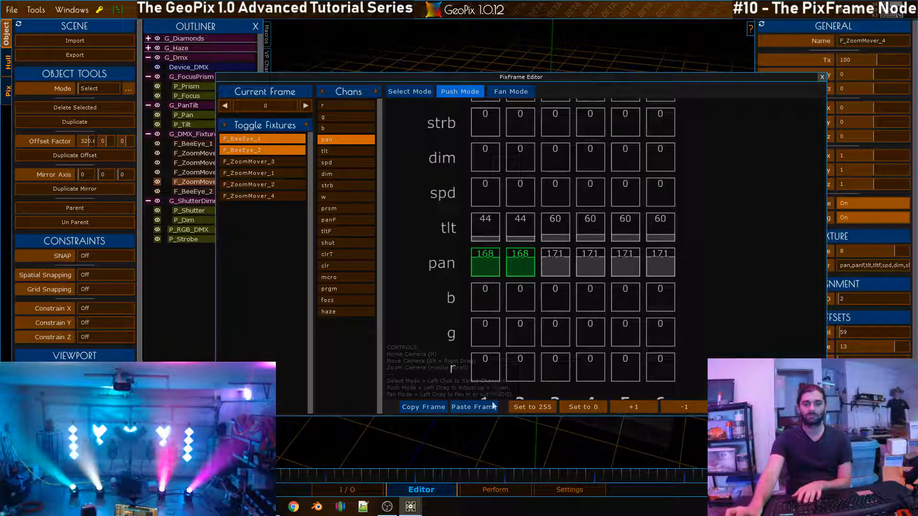
key(Right)
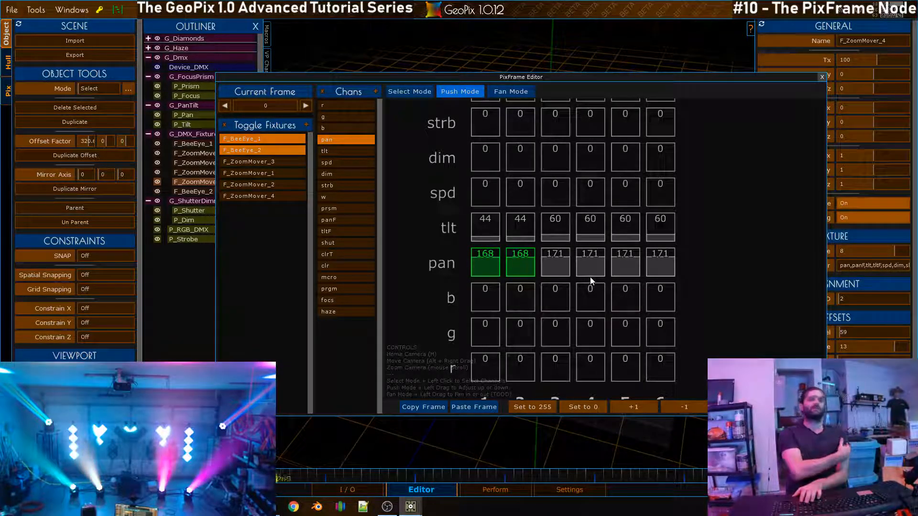
key(alt+Tab)
key(alt+Tab)
key(alt+Tab)
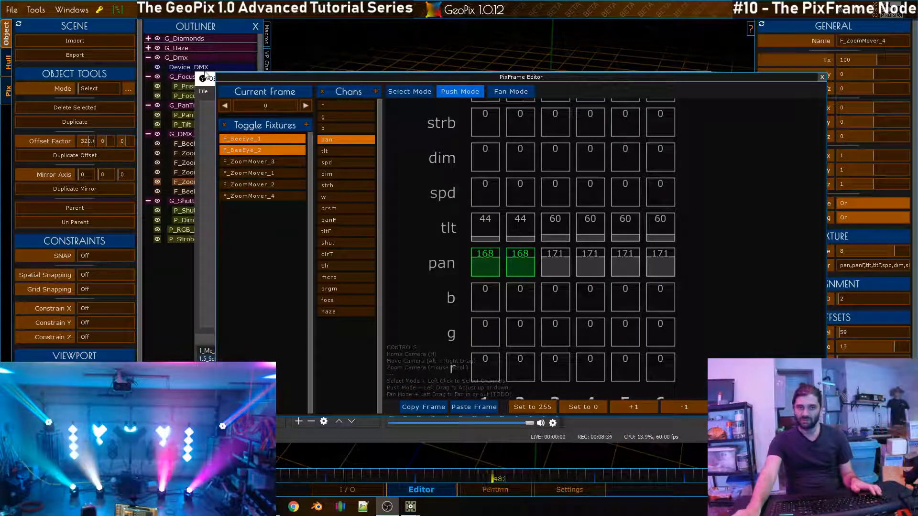
drag(211, 79, 31, 120)
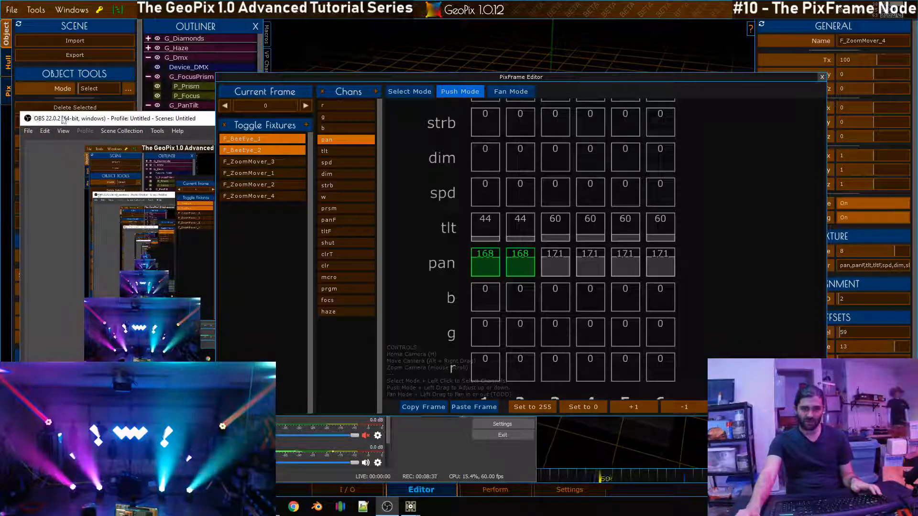
drag(196, 120, 103, 125)
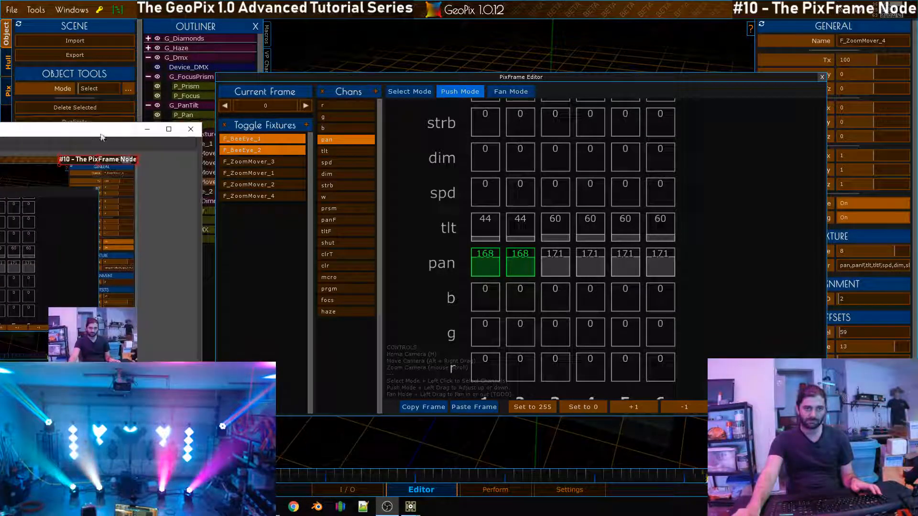
click(157, 124)
- In frame 1, lower the tilt of both BeeEye fixtures to 12
drag(563, 76, 536, 79)
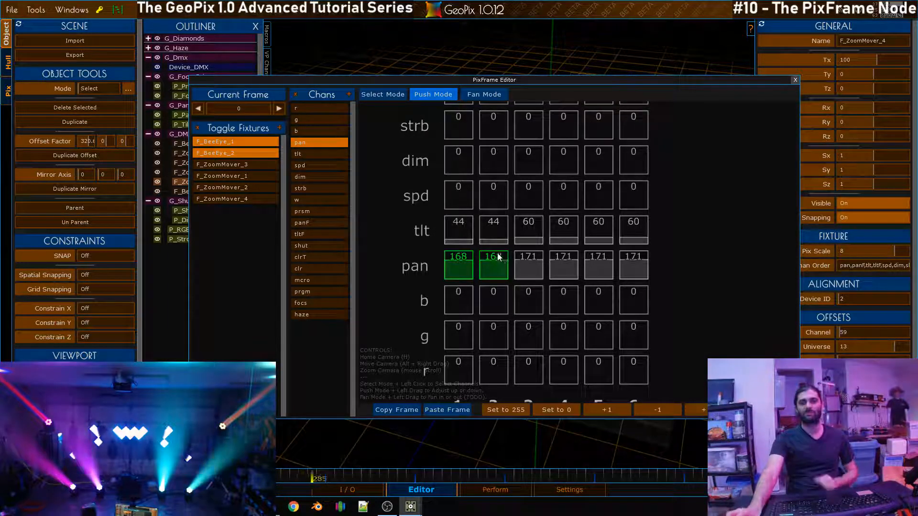
drag(522, 78, 498, 82)
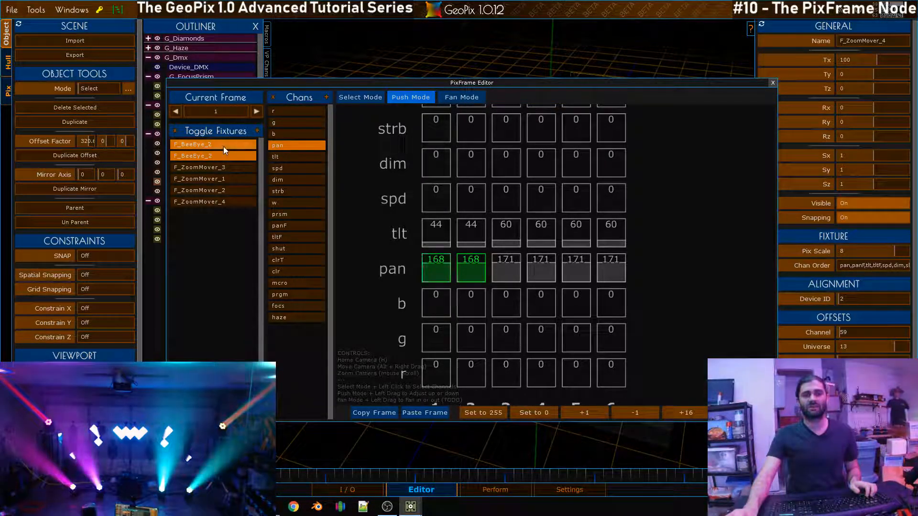
click(297, 157)
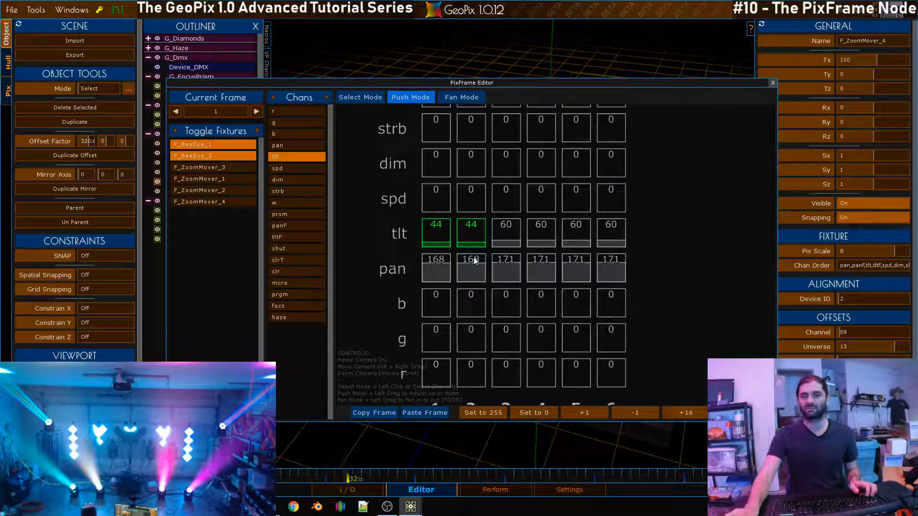
drag(473, 234, 475, 239)
key(Down)
key(Down)
key(ctrl+Down)
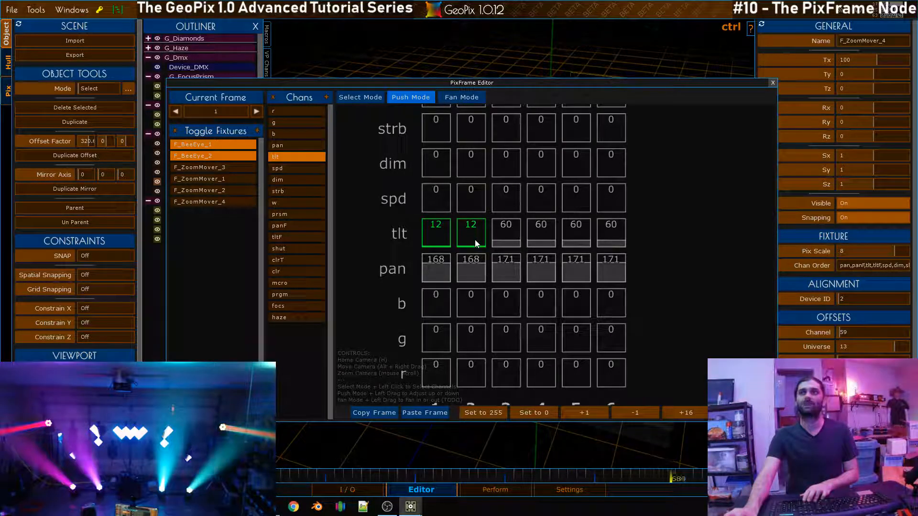
- In frame 1, set the pan of F_BeeEye_1 to 149 and of F_BeeEye_2 to 192
click(296, 145)
click(232, 156)
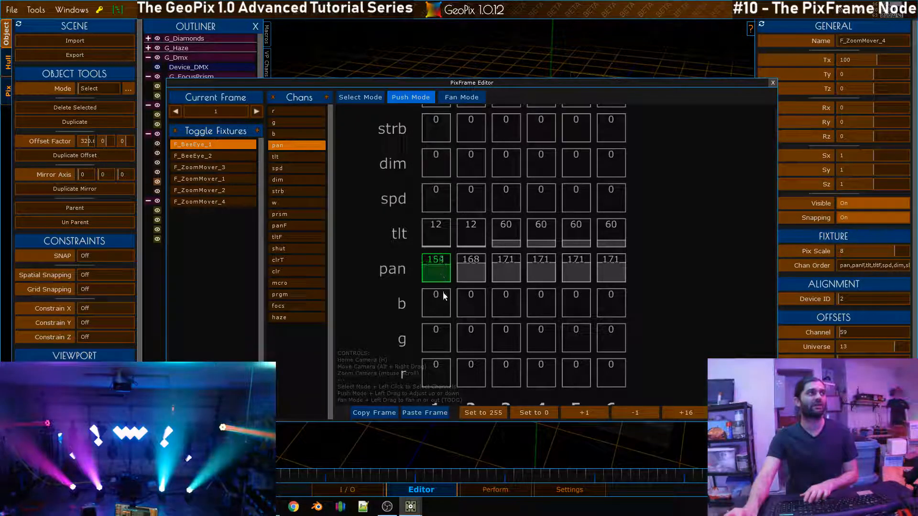
drag(442, 300, 435, 295)
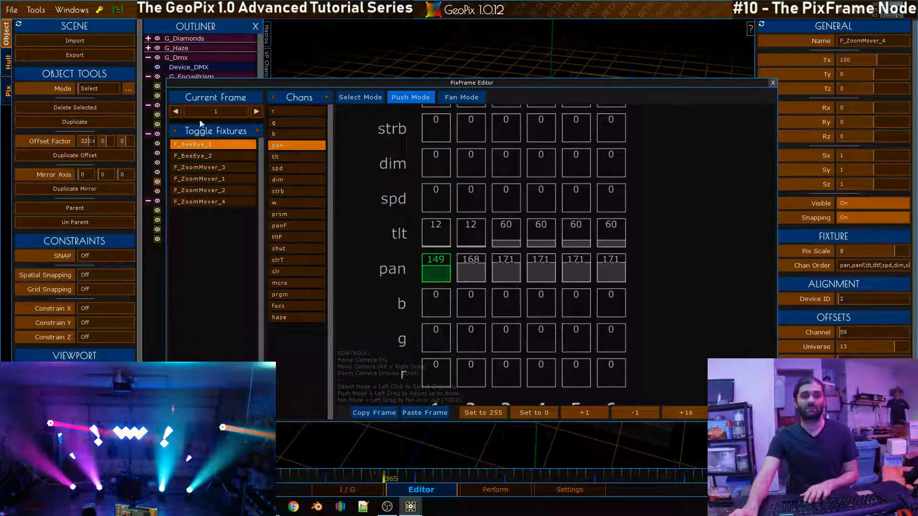
click(217, 145)
click(220, 155)
drag(471, 277, 475, 246)
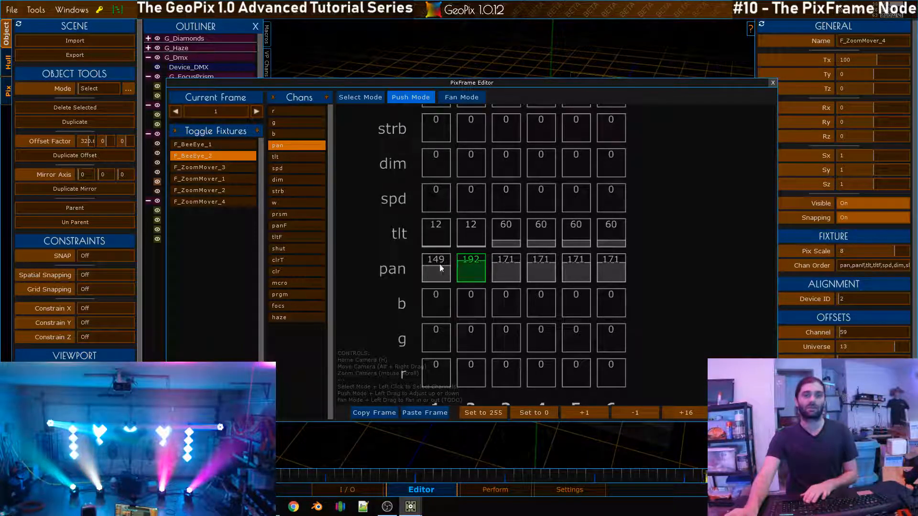
- Select both BeeEye fixtures and push their prsm channel to 36 in frame 1
click(297, 146)
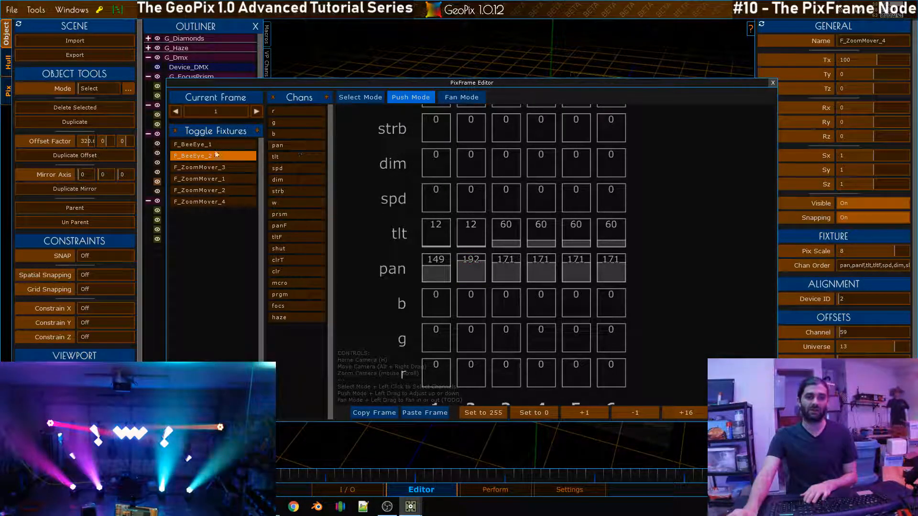
click(216, 145)
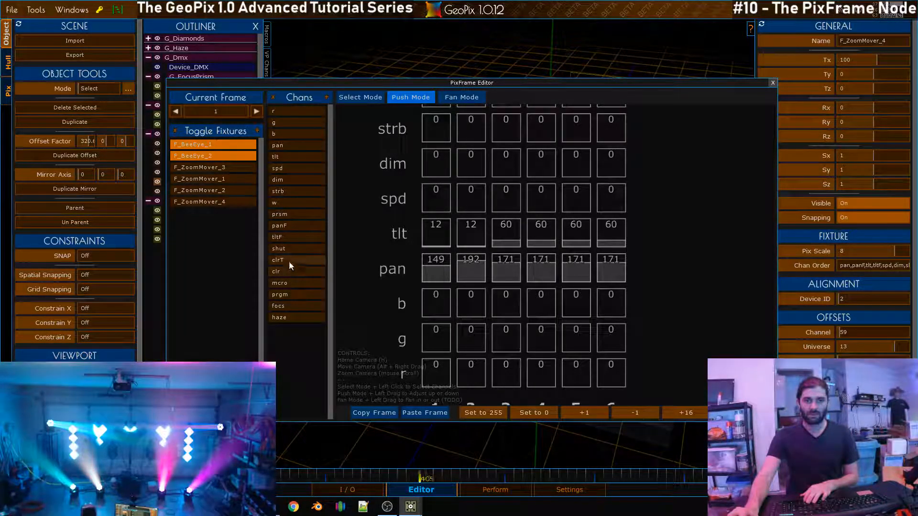
click(295, 214)
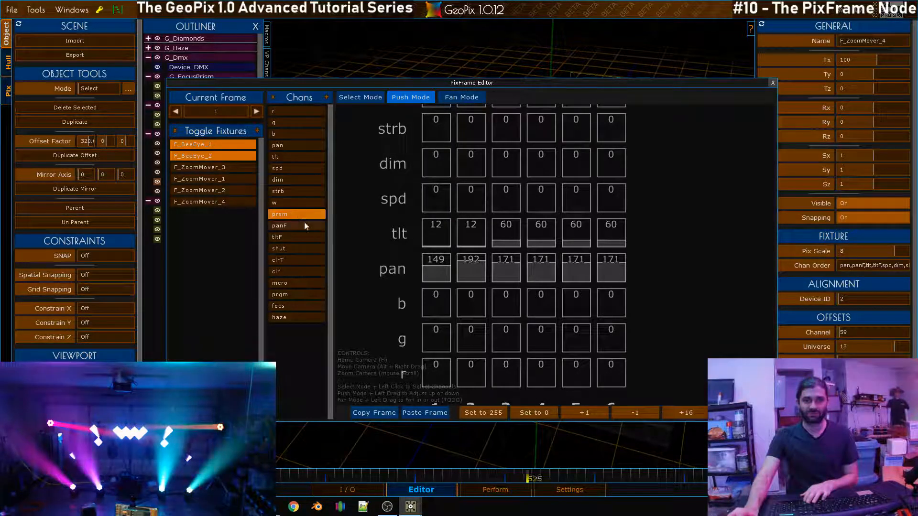
scroll(550, 193, down, 3)
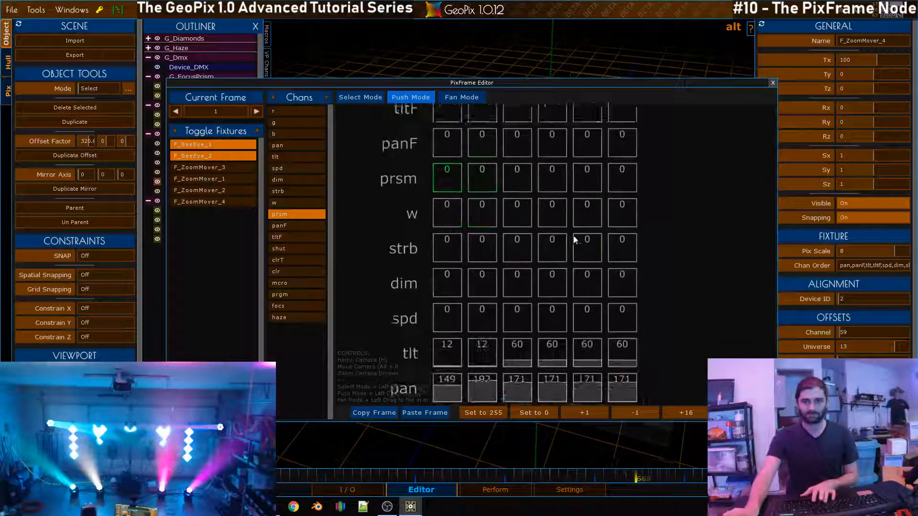
scroll(578, 262, up, 2)
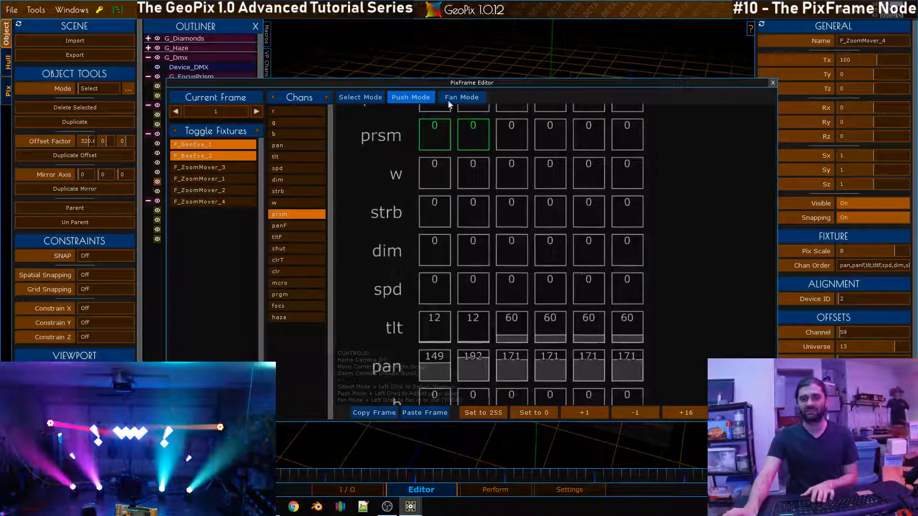
alt+right_drag(466, 230, 500, 191)
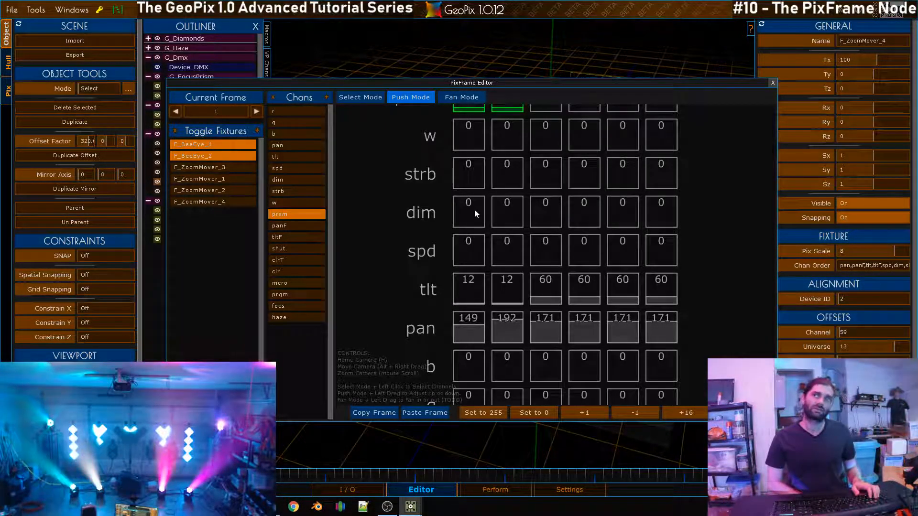
- Select F_ZoomMover_1 and F_ZoomMover_2 instead of the BeeEyes and lower their pan to 152 in frame 1
click(212, 156)
click(212, 145)
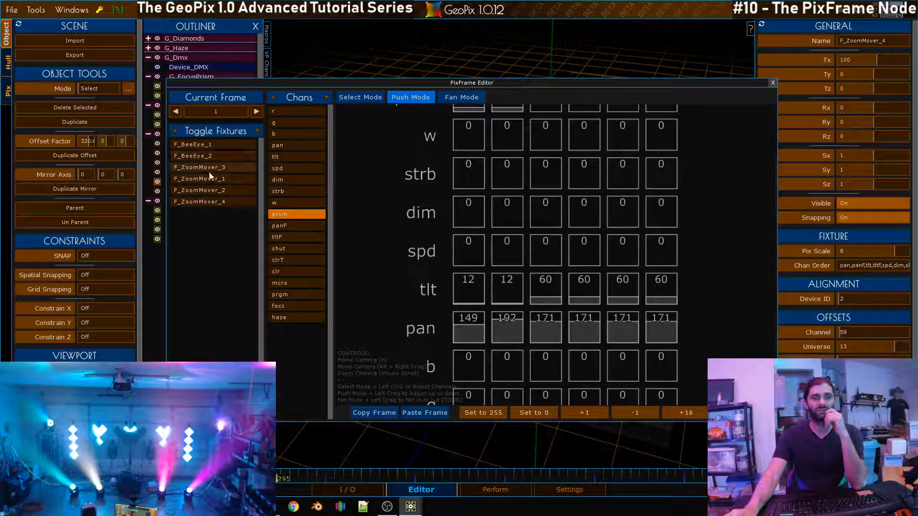
click(222, 179)
click(230, 190)
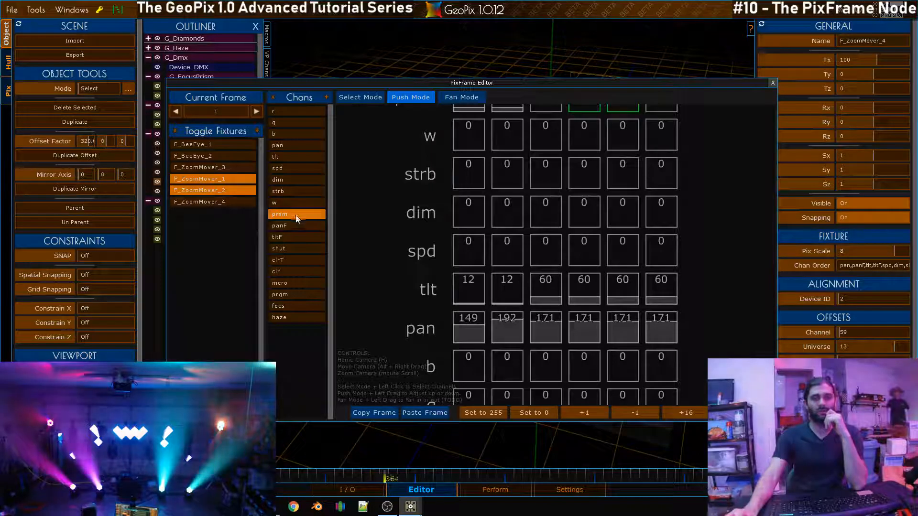
click(291, 146)
drag(585, 330, 592, 361)
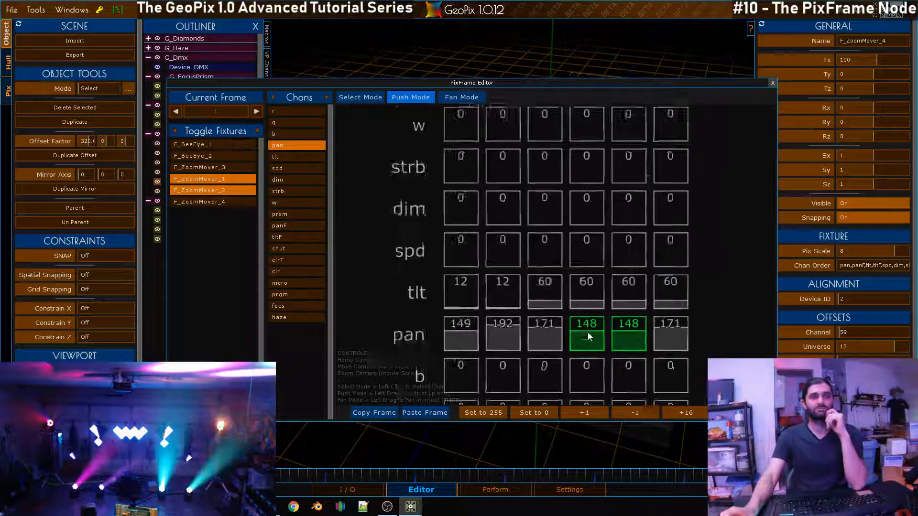
mouse_move(587, 325)
mouse_down()
mouse_move(590, 334)
mouse_move(589, 322)
mouse_up()
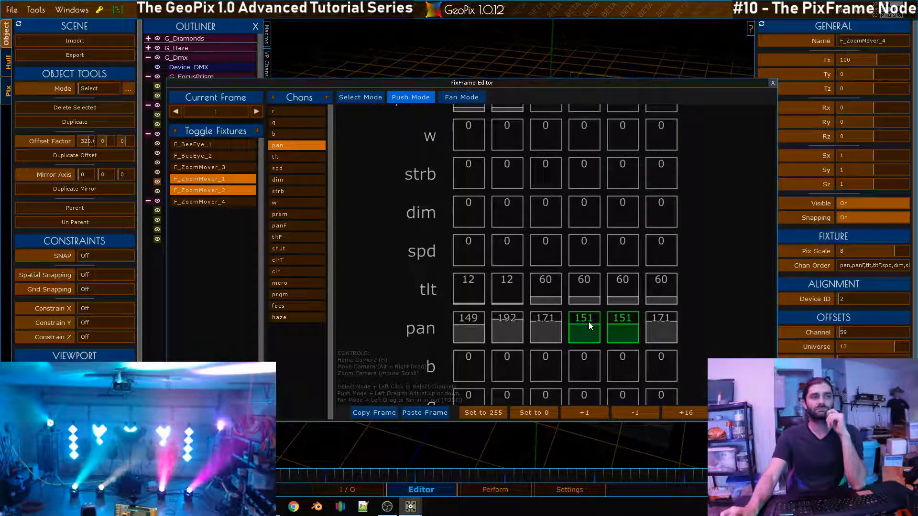
- Move the PixFrame Editor aside, expand the G_Diamonds group and turn off the visibility of P_RGB_LED
drag(352, 90, 793, 270)
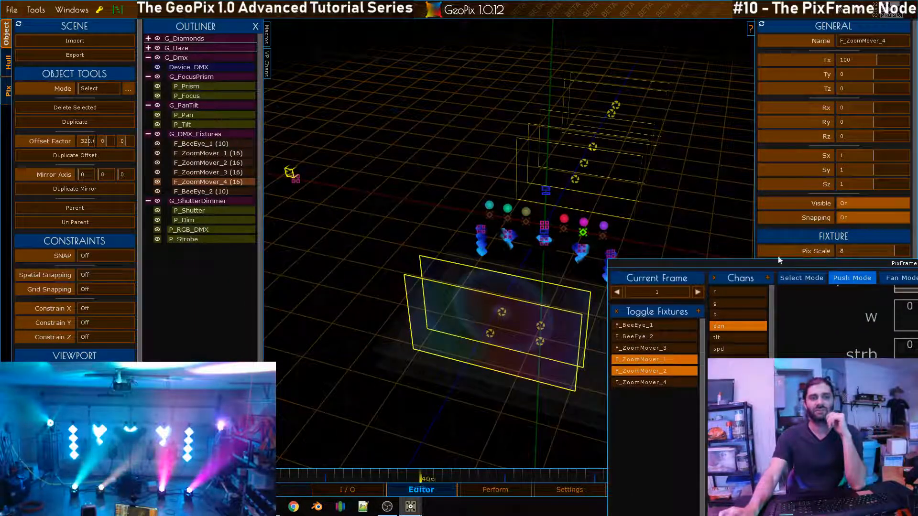
click(148, 38)
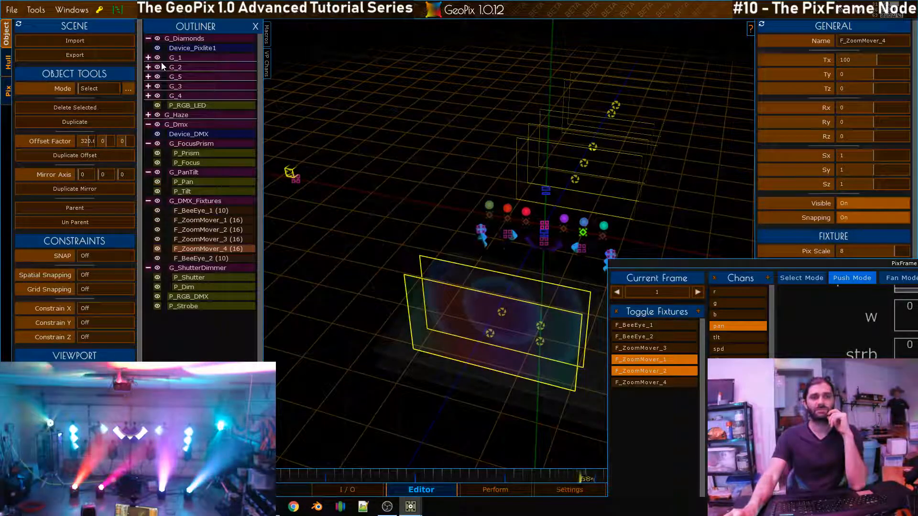
click(148, 38)
click(148, 39)
click(159, 106)
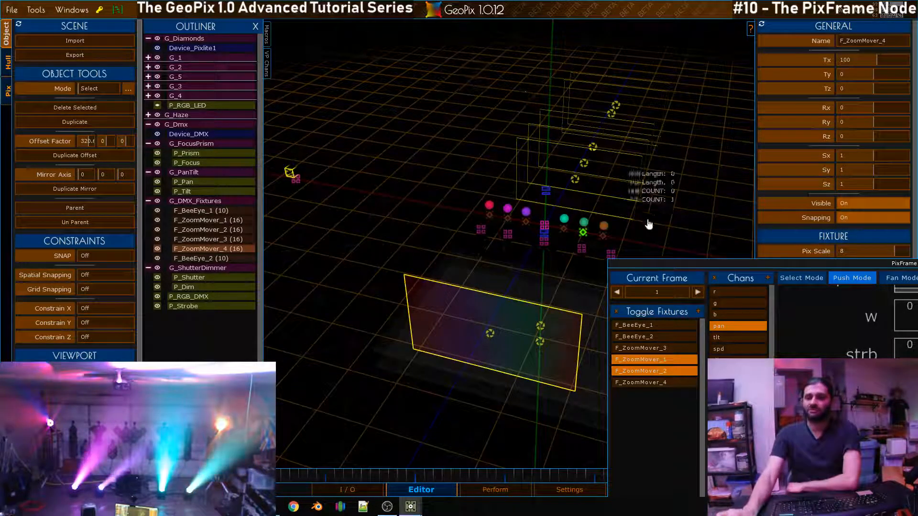
scroll(676, 251, up, 1)
drag(685, 264, 700, 266)
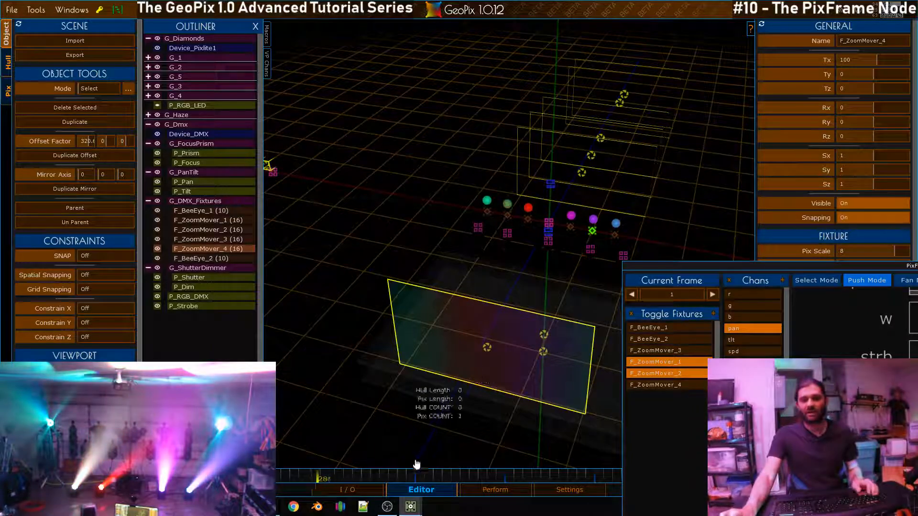
click(388, 507)
drag(511, 102, 510, 102)
click(612, 104)
- Select only F_ZoomMover_3 and F_ZoomMover_4 and raise their pan to 188 in frame 1
drag(803, 265, 322, 66)
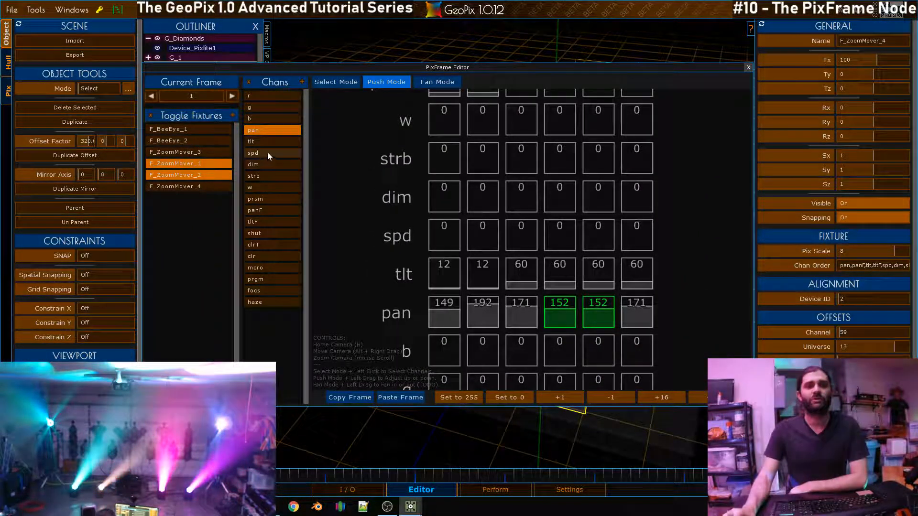
click(192, 175)
click(197, 165)
click(201, 153)
click(204, 186)
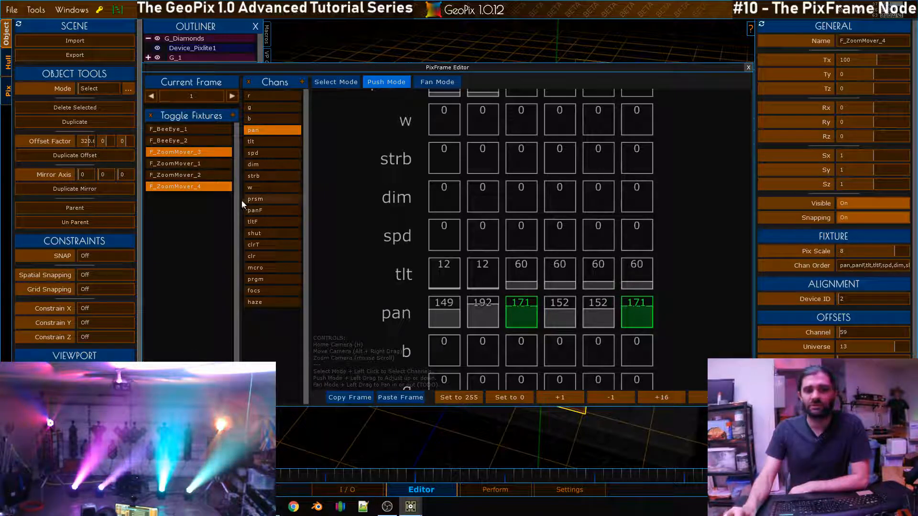
drag(519, 312, 514, 303)
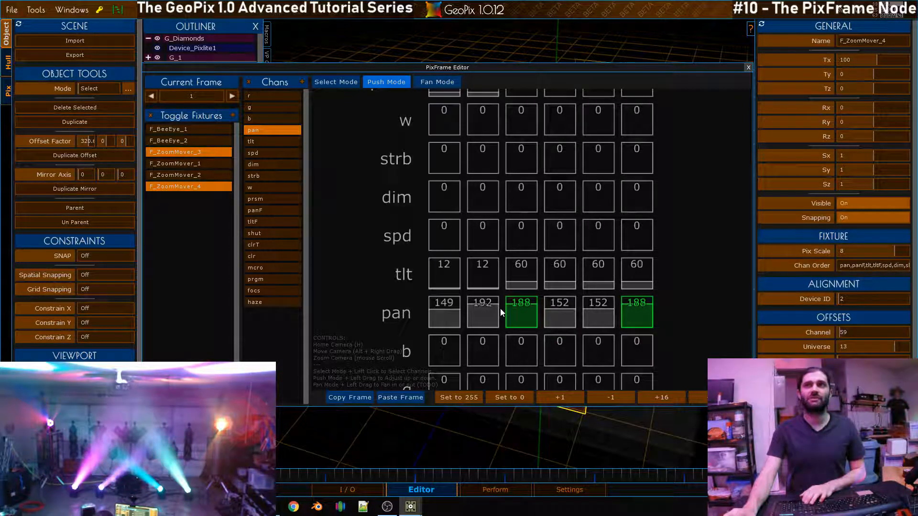
- Copy frame 1 and paste it into frame 2
scroll(484, 223, down, 5)
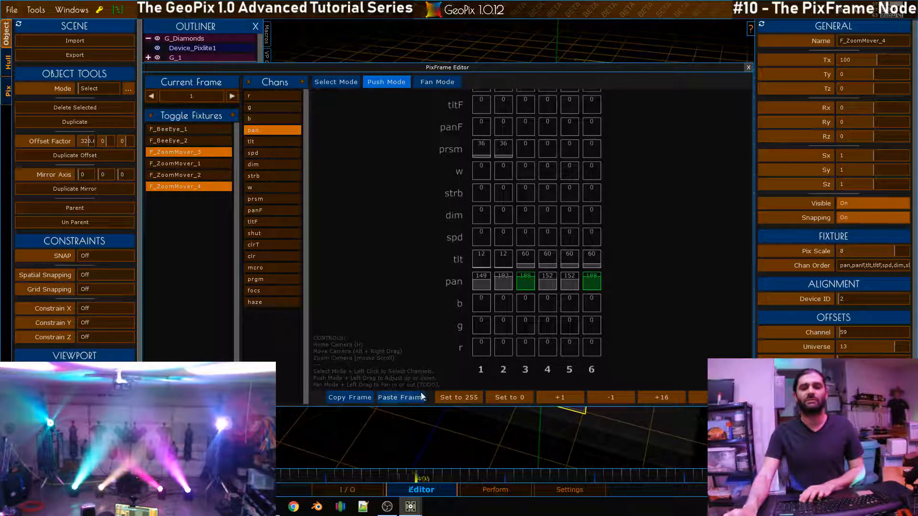
click(355, 399)
click(410, 398)
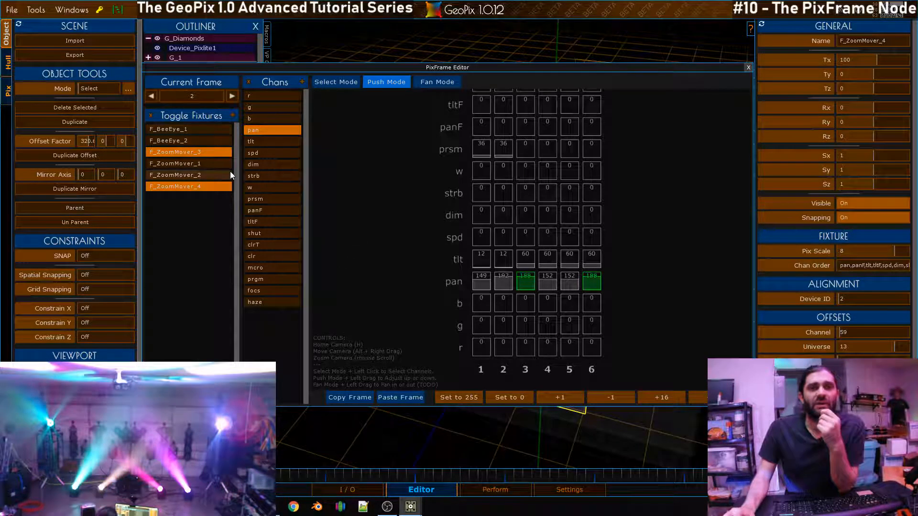
- Select only F_ZoomMover_2 and lower its pan to 139 in frame 2
click(190, 165)
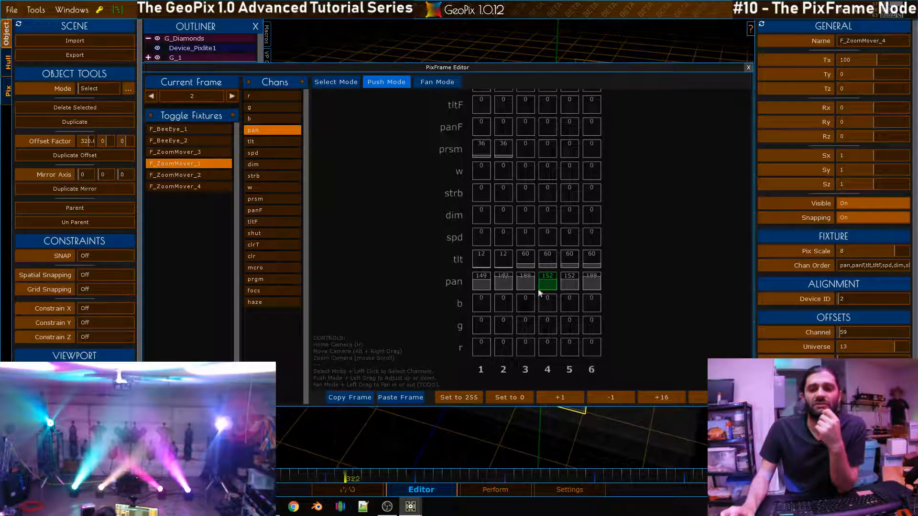
mouse_move(550, 276)
mouse_down()
mouse_move(551, 290)
mouse_move(546, 284)
mouse_up()
click(191, 175)
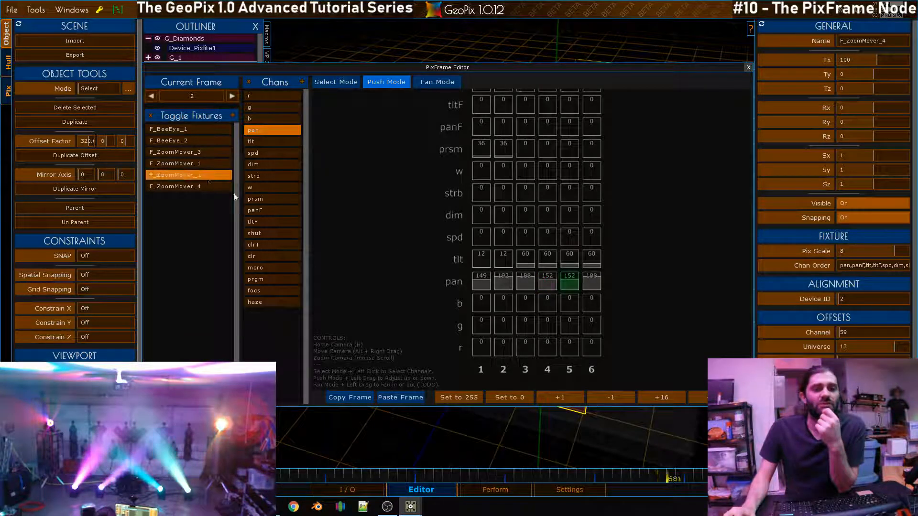
drag(557, 263, 548, 291)
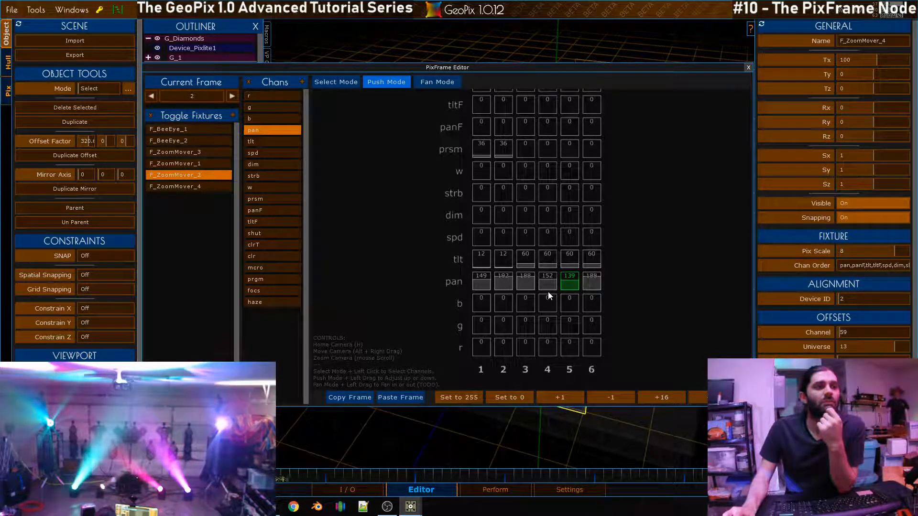
- Select only F_ZoomMover_3 and raise its pan to 200 in frame 2
click(193, 175)
click(210, 152)
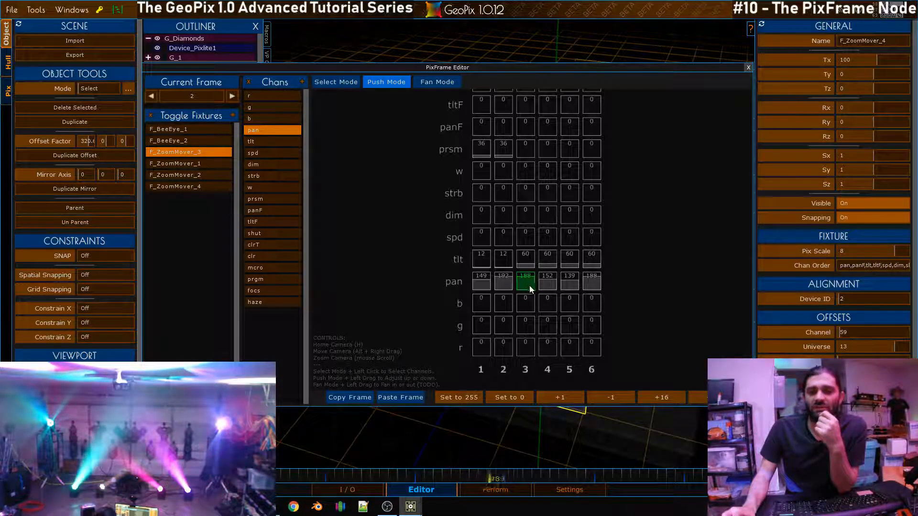
drag(528, 293, 495, 271)
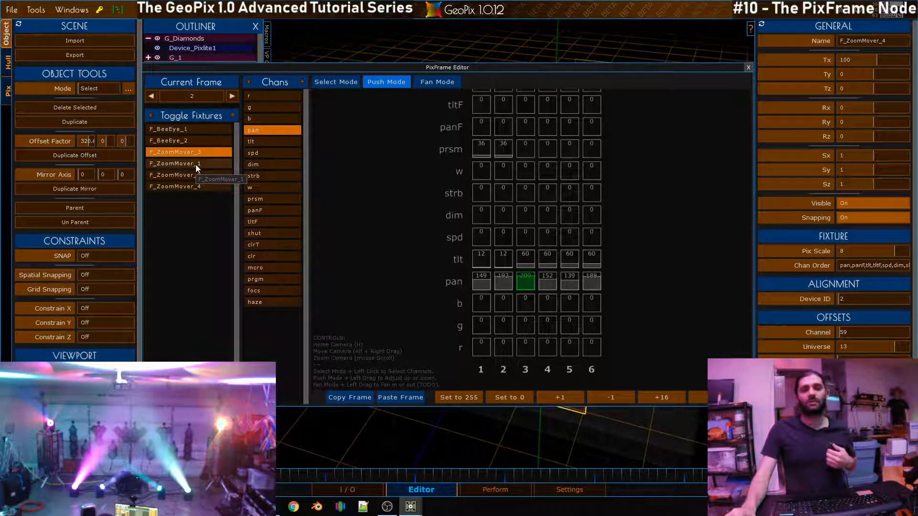
- Select only F_ZoomMover_1 and F_ZoomMover_4 and raise their tilt to 94 in frame 2
click(221, 175)
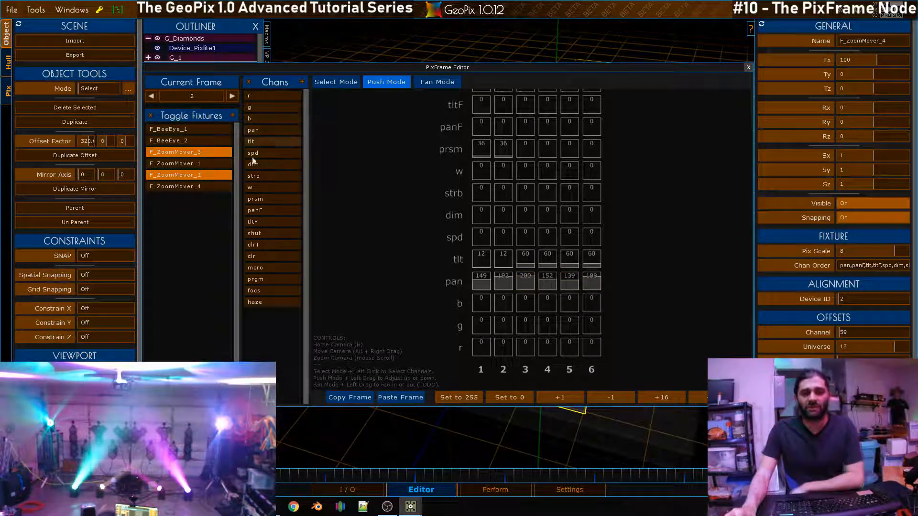
click(263, 291)
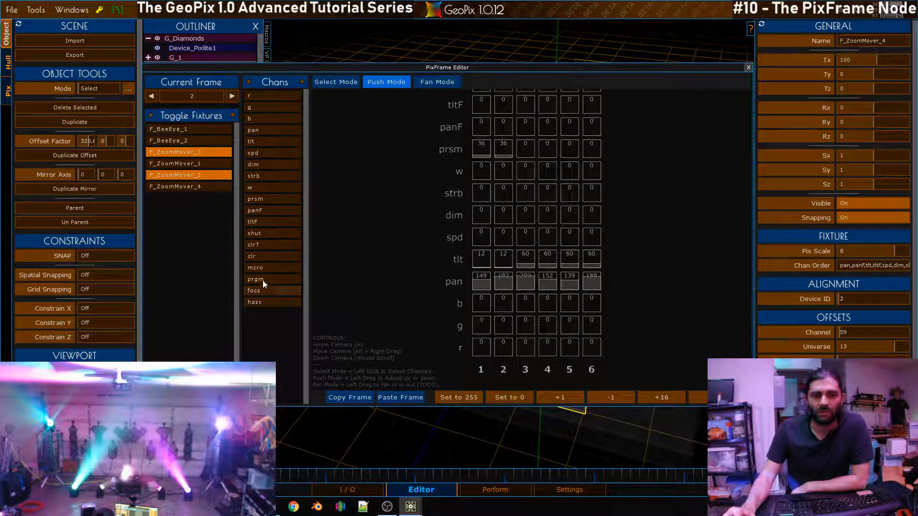
click(196, 163)
click(203, 186)
click(210, 175)
click(217, 152)
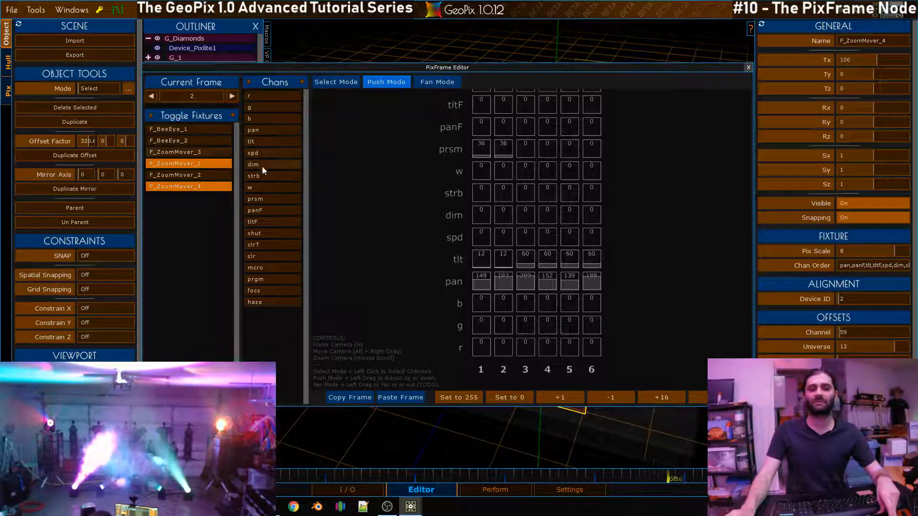
click(261, 140)
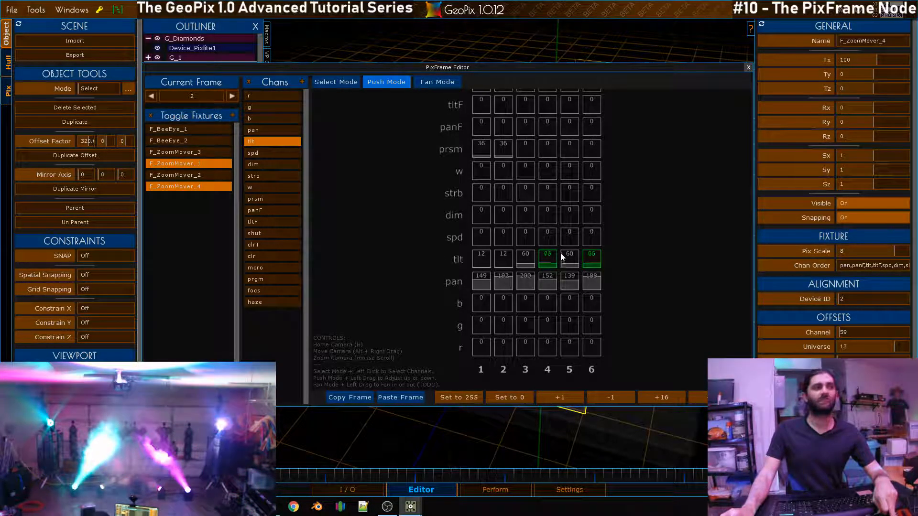
drag(561, 248, 568, 229)
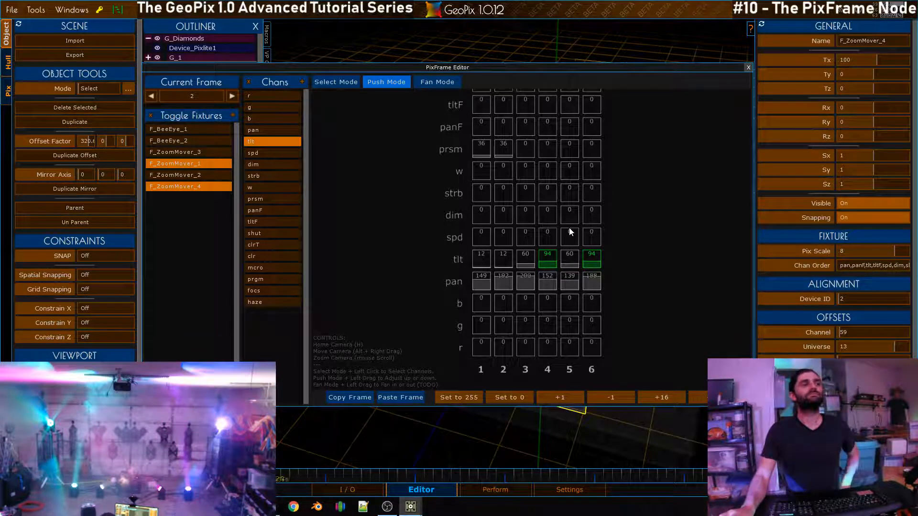
click(287, 141)
click(271, 290)
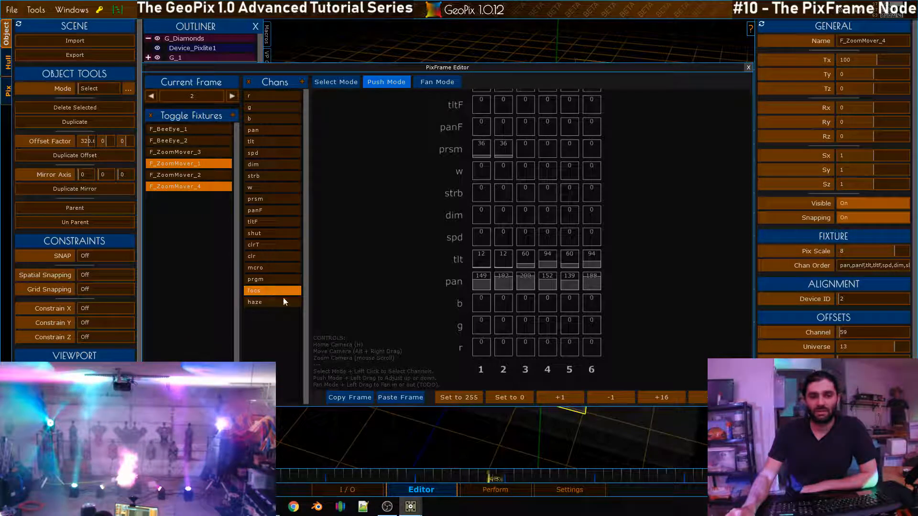
scroll(527, 143, down, 8)
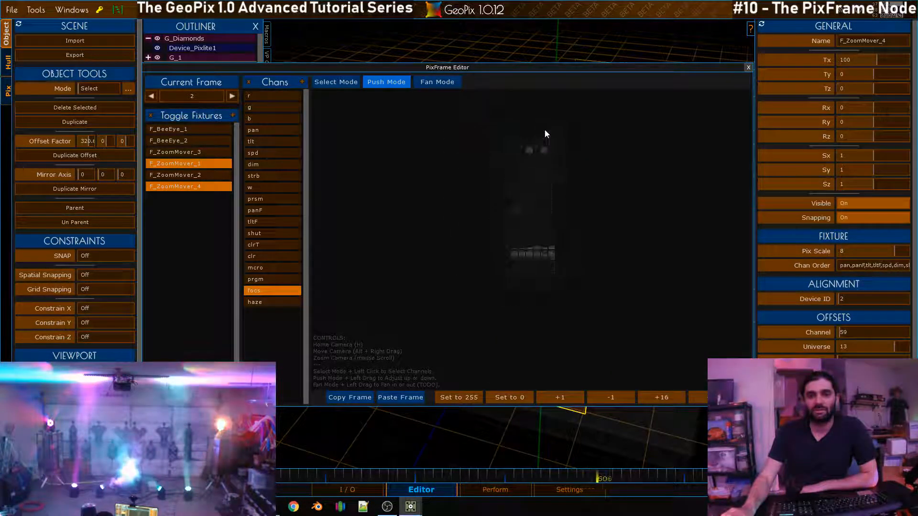
scroll(542, 167, up, 9)
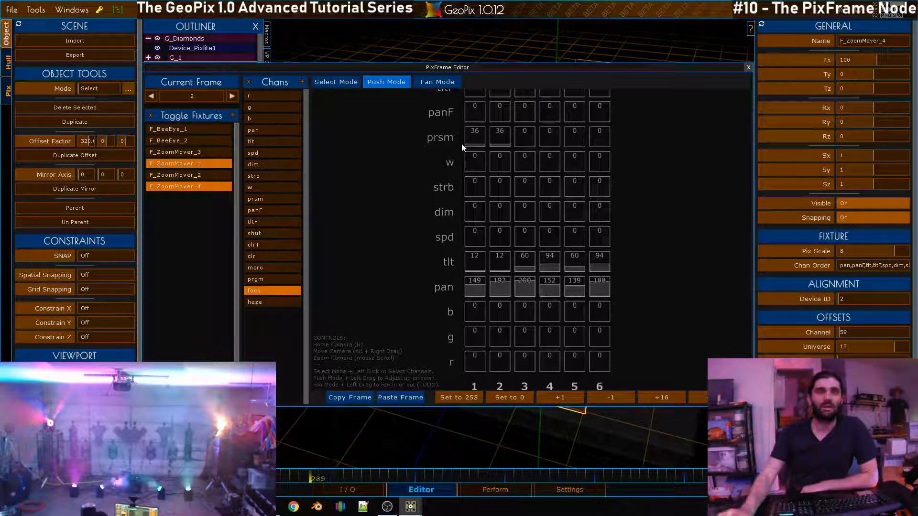
- Deselect the ZoomMovers and the focs channel, and lower the pan of F_BeeEye_1 alone to 133 in frame 2
click(223, 163)
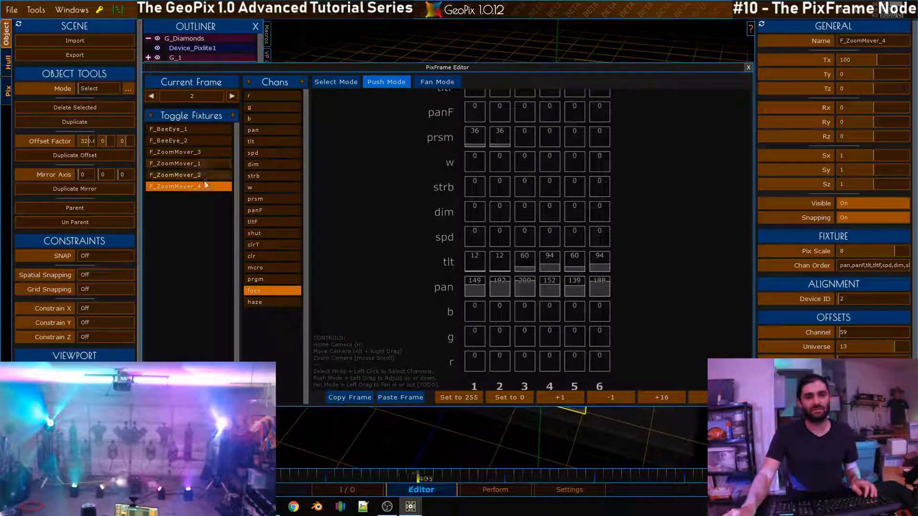
click(197, 186)
click(182, 140)
shift+click(186, 131)
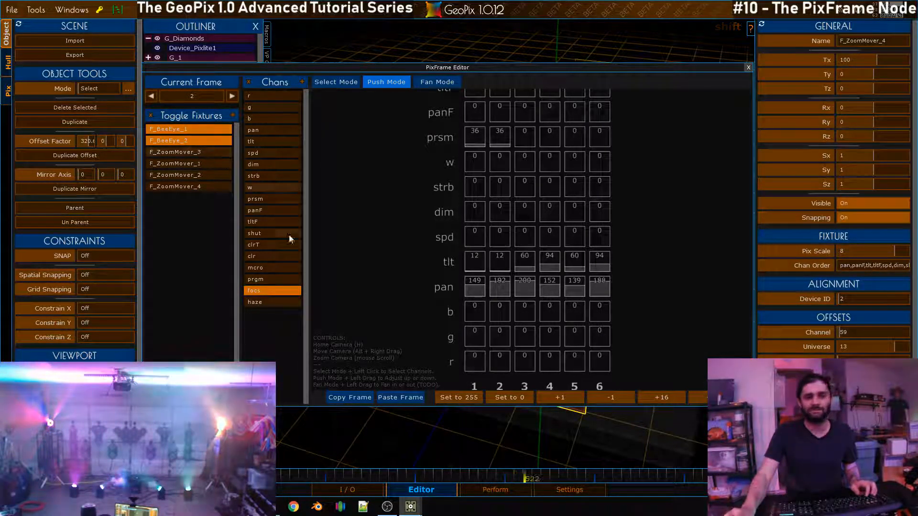
click(271, 290)
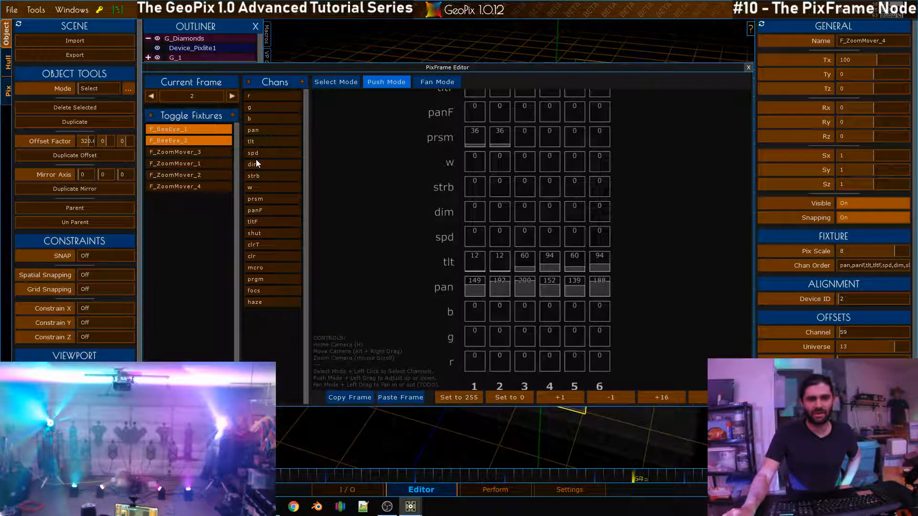
click(188, 141)
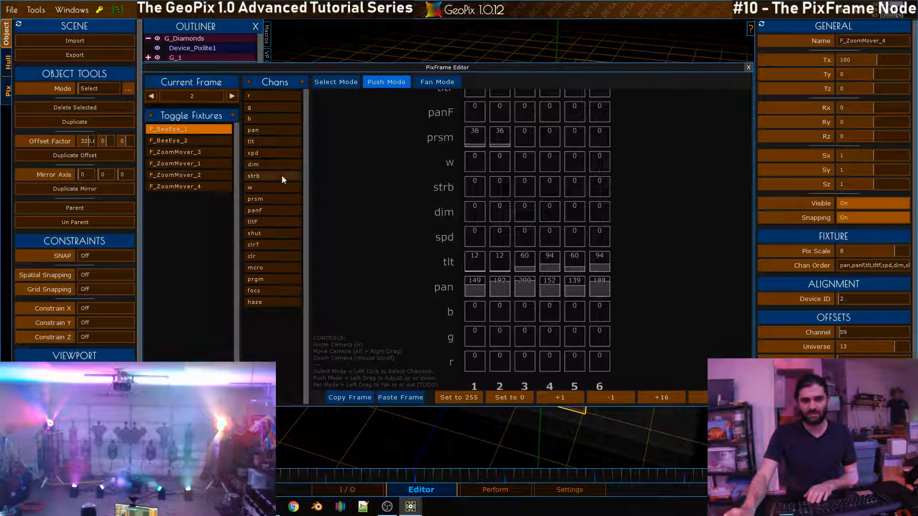
click(263, 130)
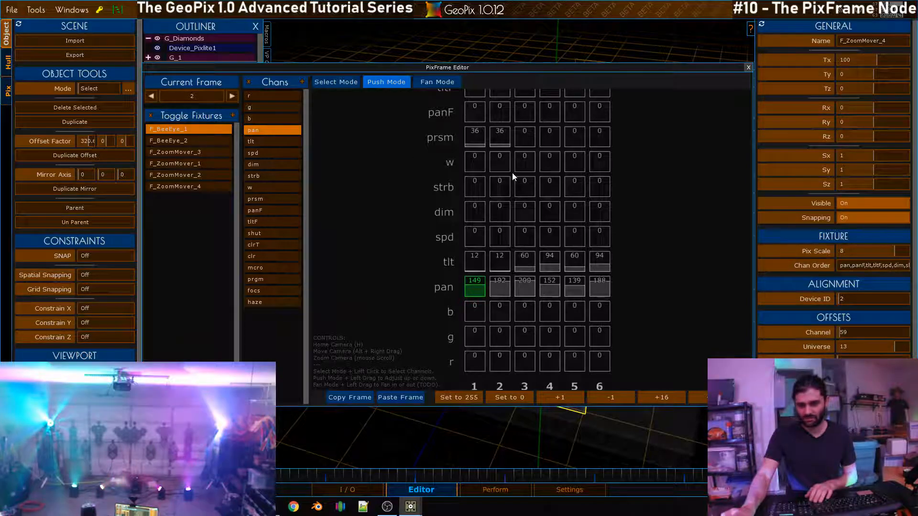
key(ctrl+Up)
key(ctrl+Down)
key(ctrl+Down)
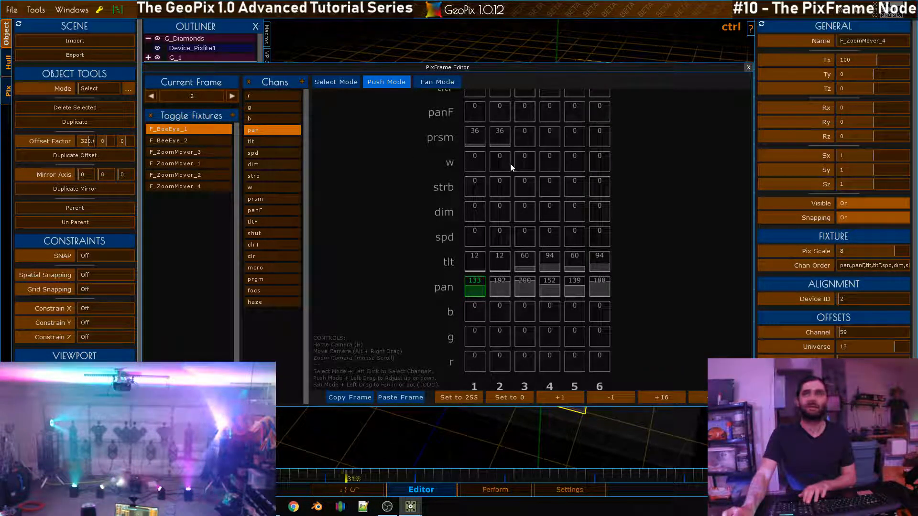
- In frame 1, set the pan of F_BeeEye_2 to 208 and the pan of F_BeeEye_1 to 133
click(201, 141)
key(ctrl+Left)
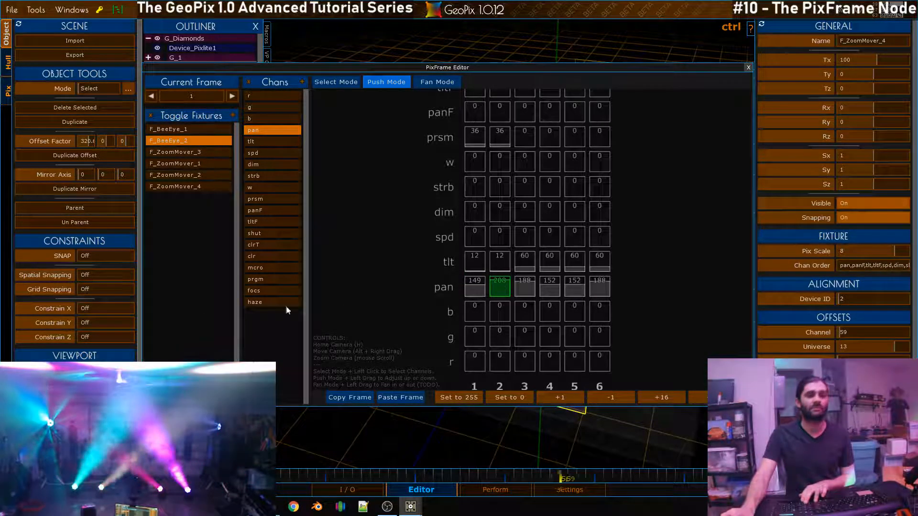
ctrl+click(207, 128)
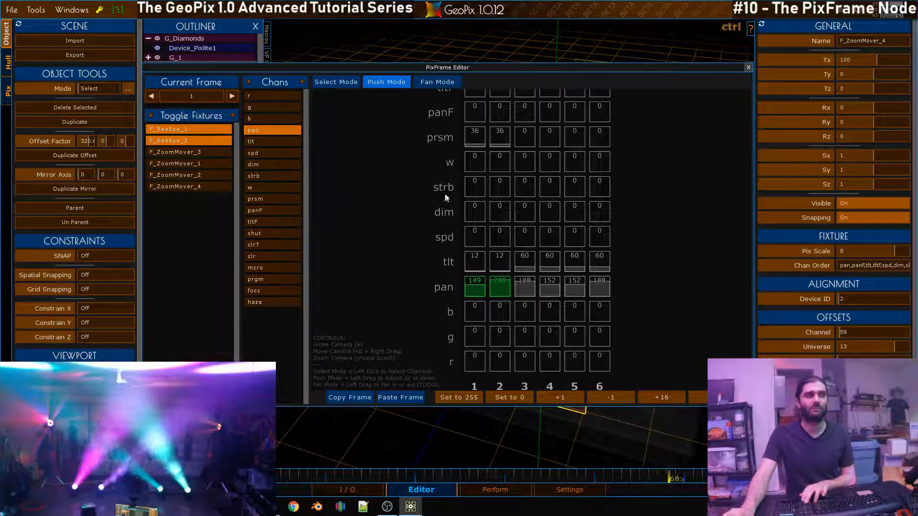
click(215, 142)
ctrl+scroll(476, 213, down, 4)
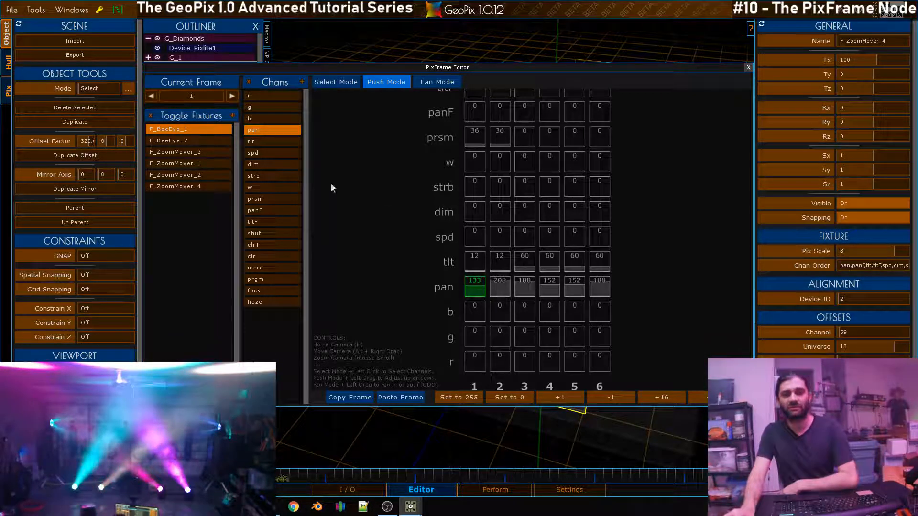
- Select both BeeEyes and raise their prism channel to 57 in frame 1
click(185, 140)
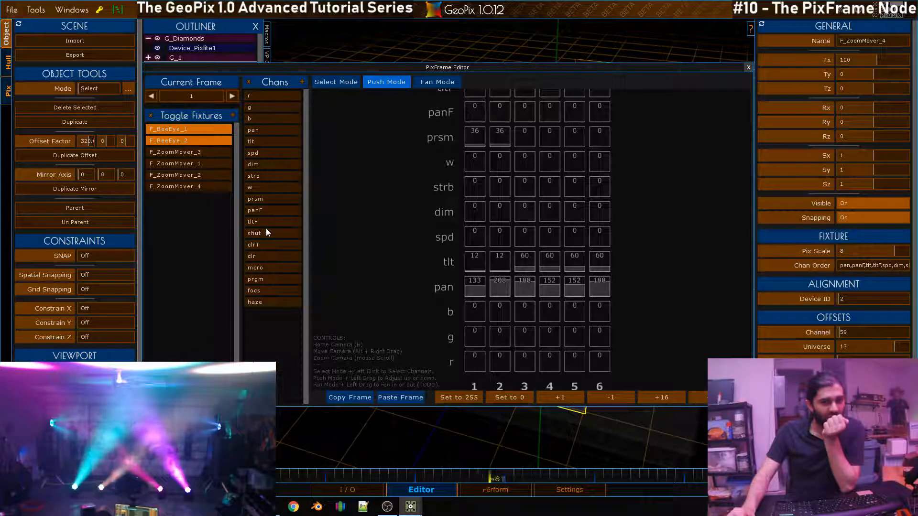
click(271, 199)
drag(491, 145, 503, 116)
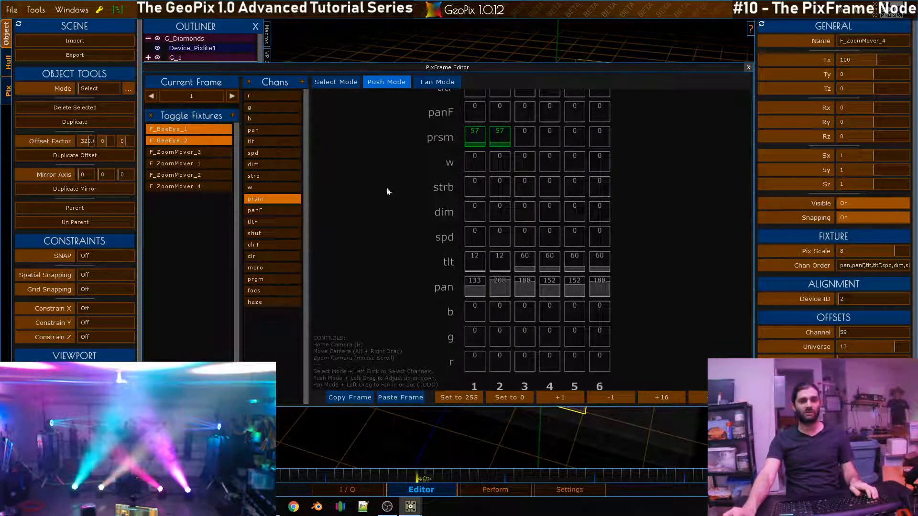
- Select F_ZoomMover_1 instead of the BeeEyes and raise its pan to 178 in frame 1
click(192, 129)
click(202, 141)
click(210, 163)
click(264, 129)
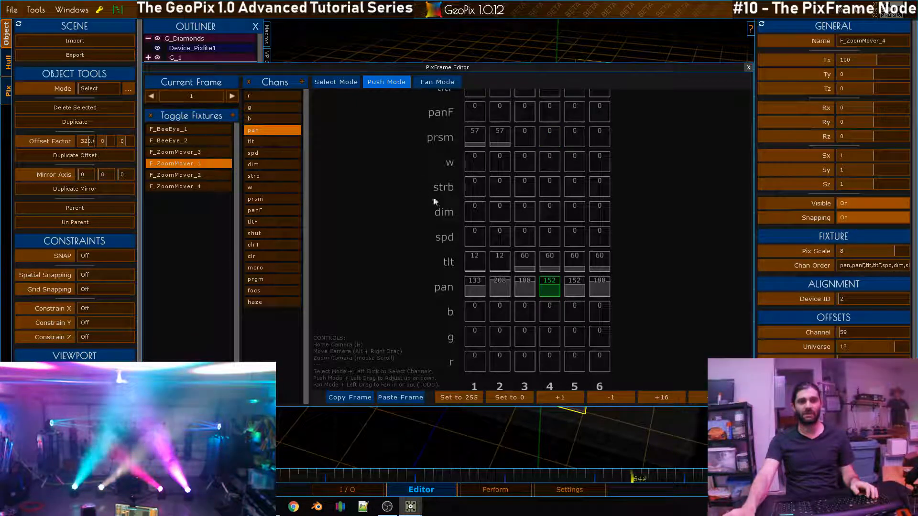
drag(517, 248, 521, 251)
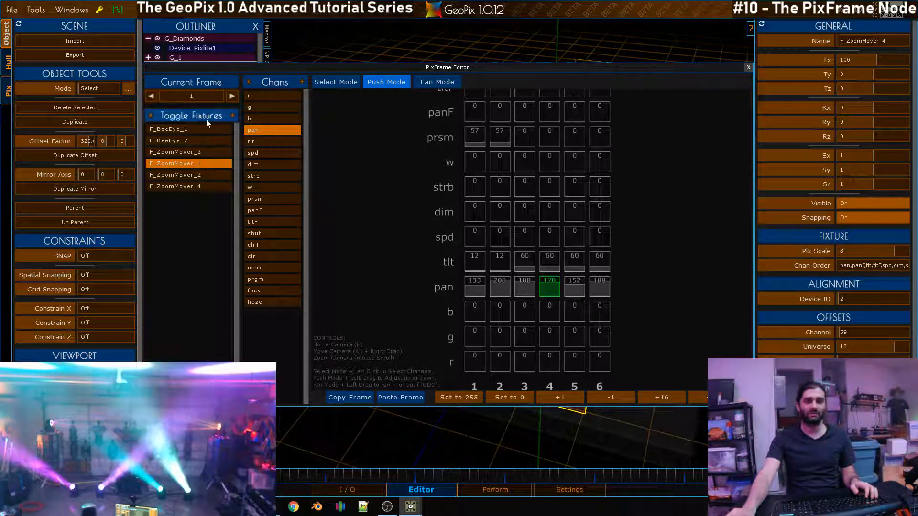
- Select F_ZoomMover_4 alone and lower its pan to about 162 in frame 1
click(201, 187)
drag(595, 304, 606, 322)
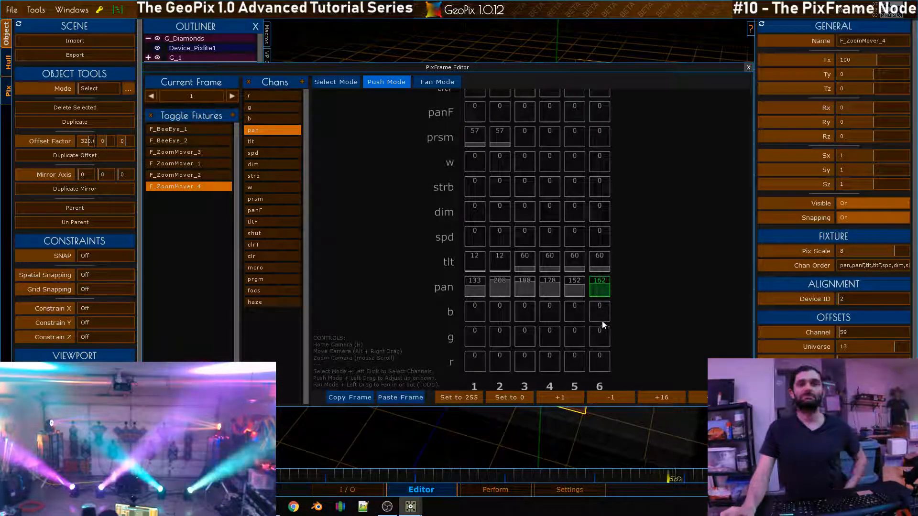
drag(592, 294, 601, 271)
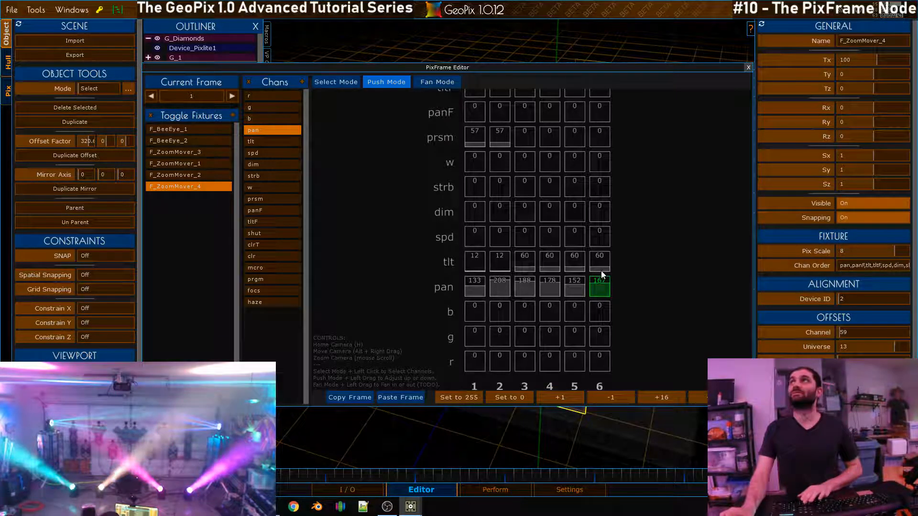
key(Down)
key(Up)
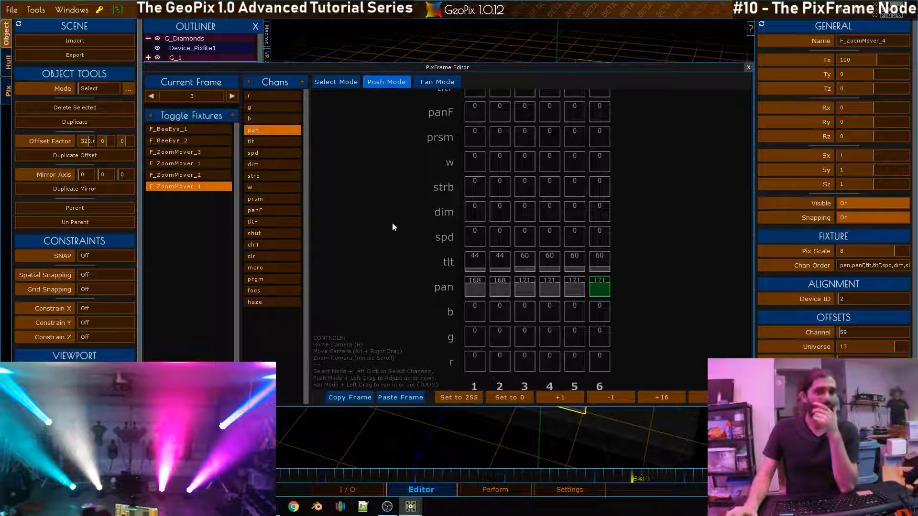
- In frame 3, select all four ZoomMovers and raise their tilt to 175
drag(190, 181, 212, 151)
click(266, 142)
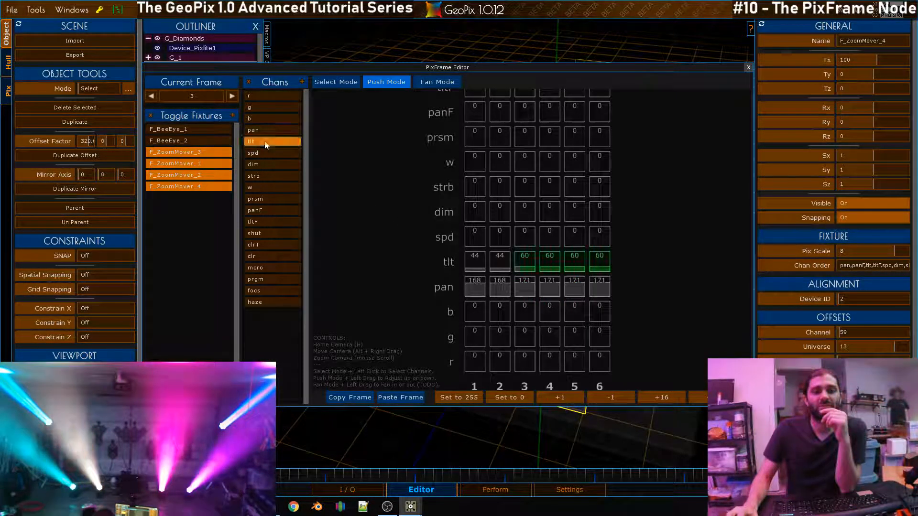
drag(507, 255, 497, 121)
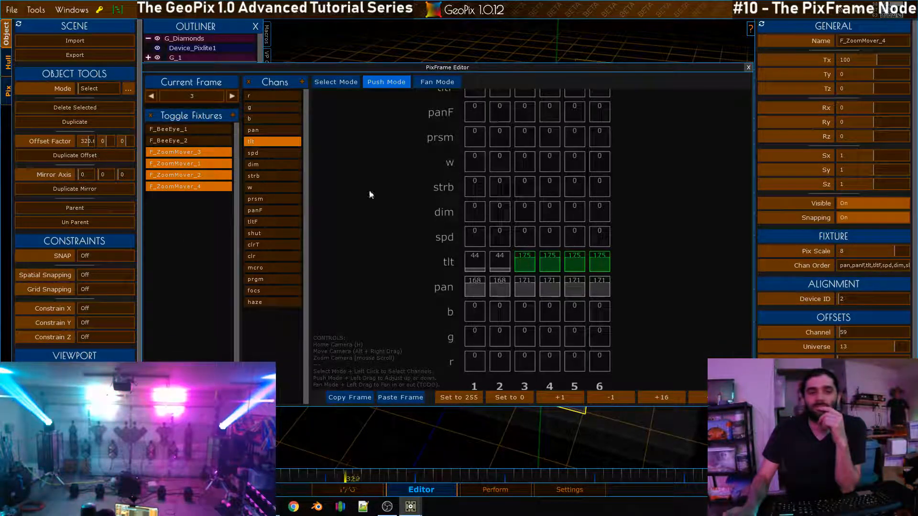
- Select only F_ZoomMover_1 and lower its pan to 151 in frame 3
click(210, 163)
click(209, 151)
click(209, 175)
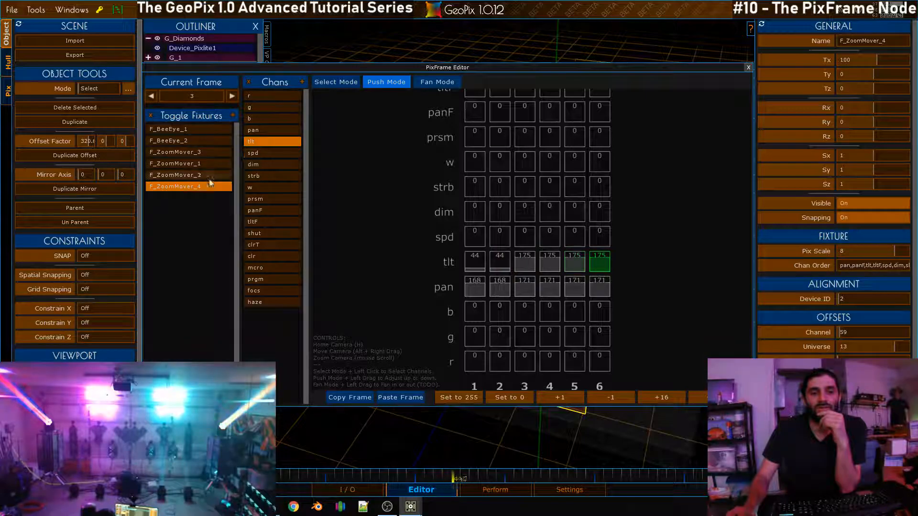
click(209, 185)
click(209, 164)
click(273, 130)
mouse_move(487, 267)
mouse_down()
mouse_move(501, 253)
mouse_move(498, 286)
mouse_up()
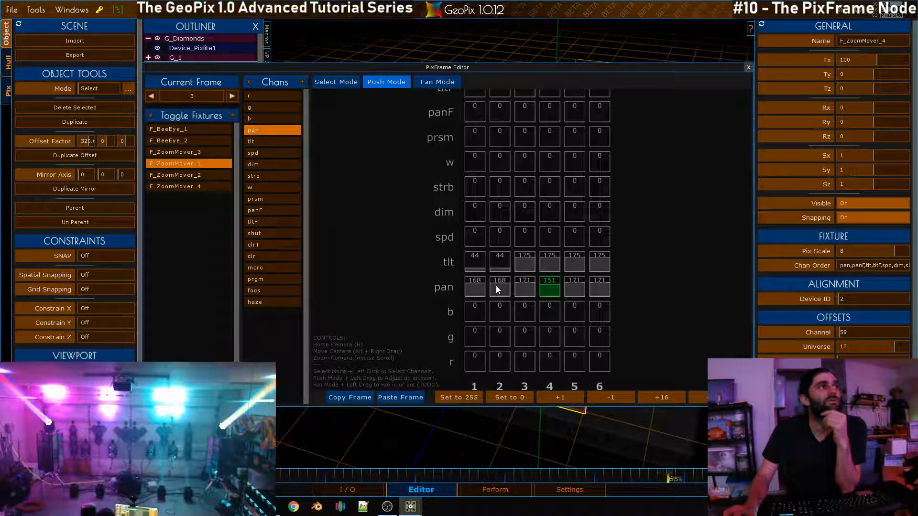
- Raise the pan of F_ZoomMover_4 alone to 188 in frame 3 and add the other three ZoomMovers to the selection
click(200, 164)
click(199, 186)
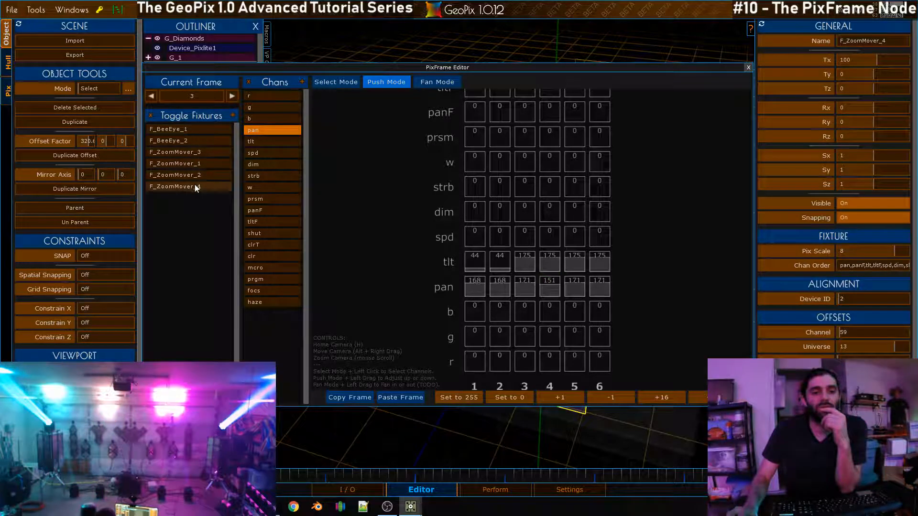
drag(584, 278, 571, 265)
drag(232, 175, 225, 155)
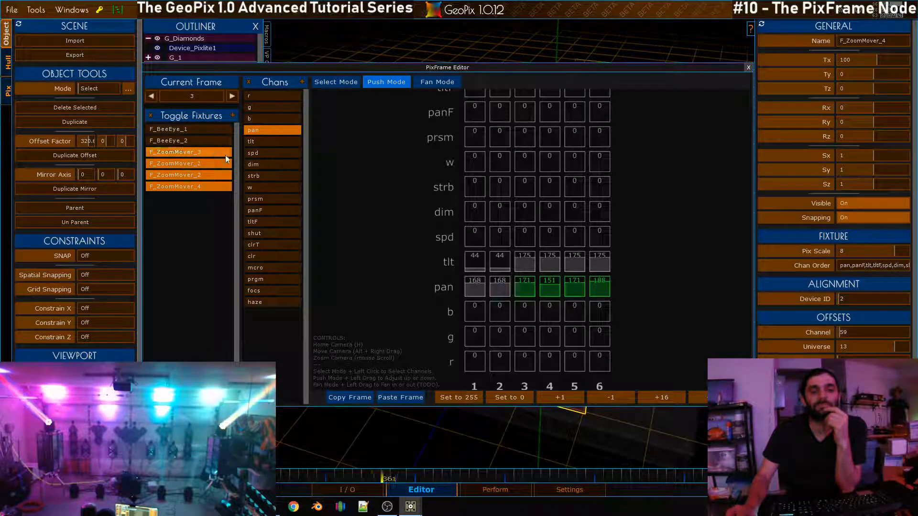
- In frame 3, switch the selection from the ZoomMovers to the two BeeEyes and raise their prism to about 129
drag(273, 134, 273, 143)
click(264, 141)
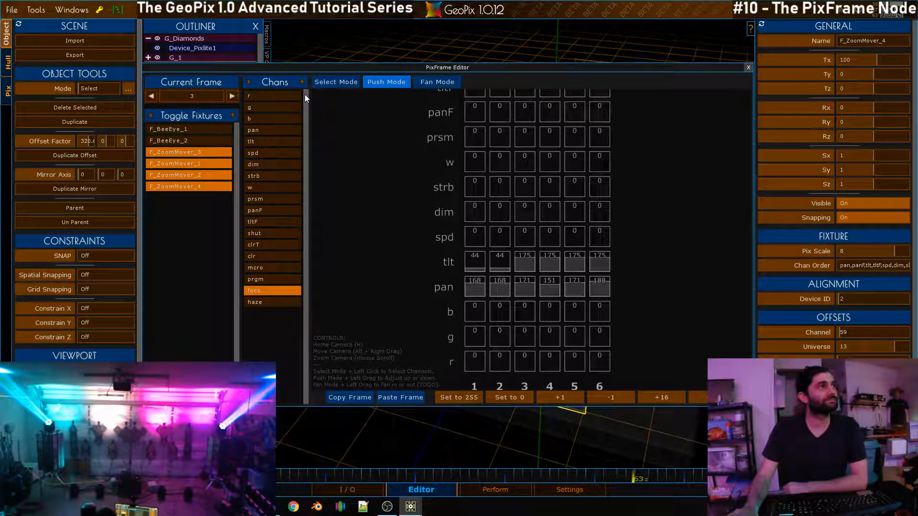
click(183, 152)
click(185, 164)
click(191, 175)
click(197, 187)
click(183, 140)
click(183, 130)
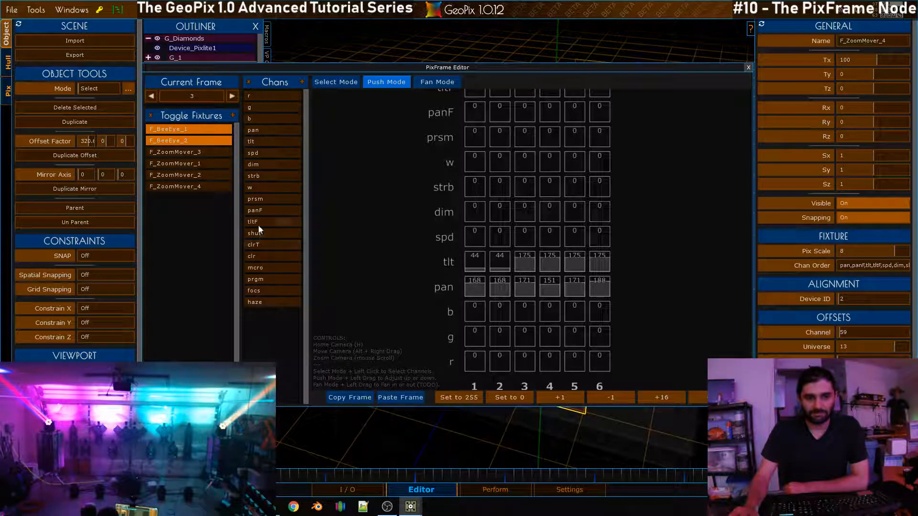
drag(483, 161, 483, 24)
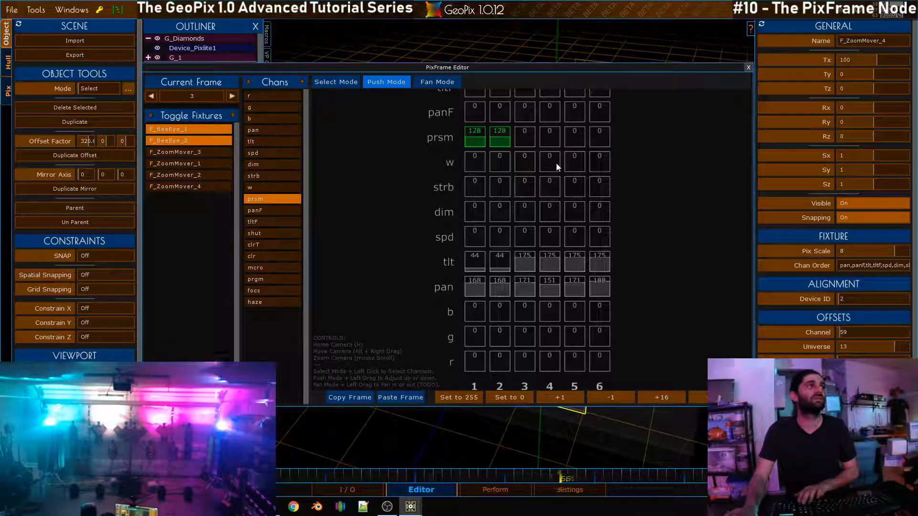
key(Up)
key(Up)
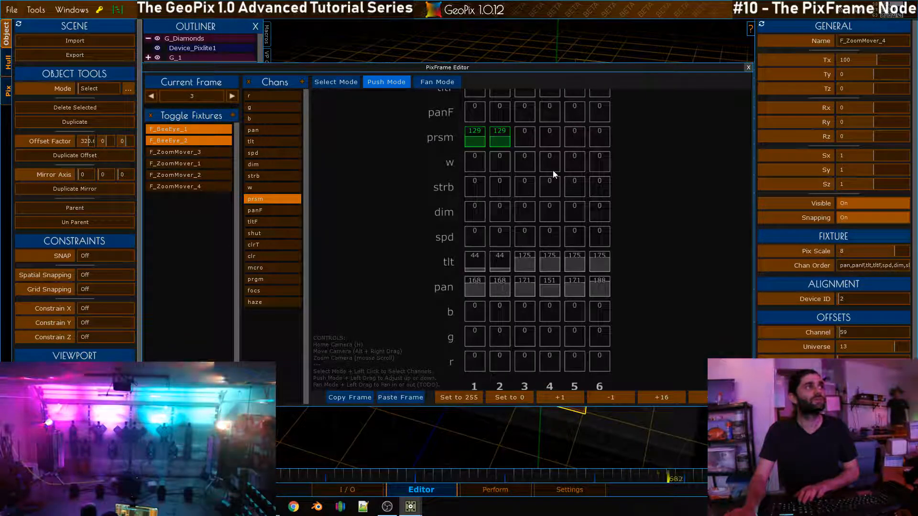
key(Up)
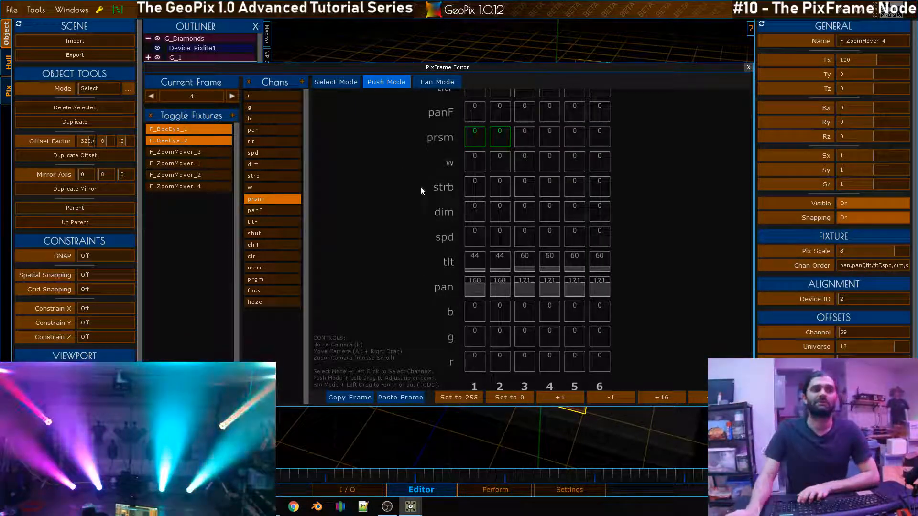
- In frame 4, select F_ZoomMover_1 alone and lower its pan to 140
click(192, 140)
click(193, 130)
click(198, 151)
click(206, 154)
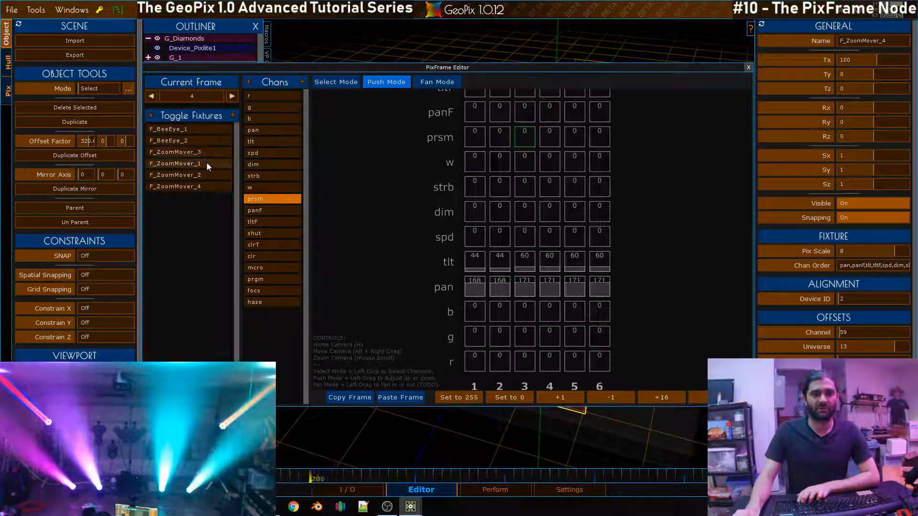
click(207, 164)
click(261, 198)
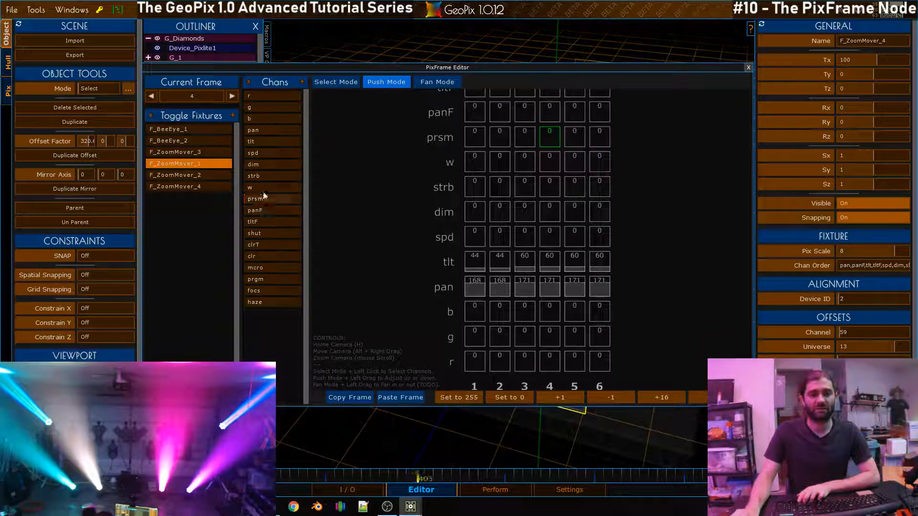
click(270, 130)
drag(567, 300, 552, 330)
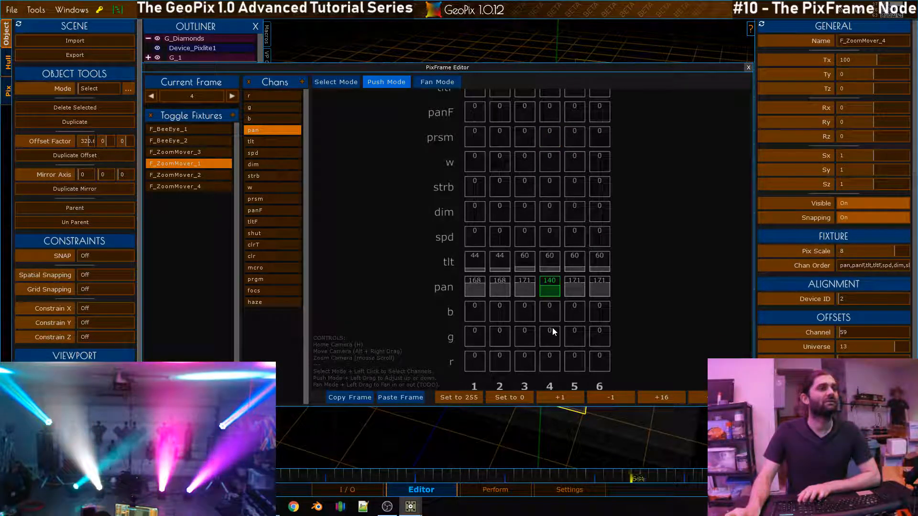
- Select F_ZoomMover_2 alone and raise its pan to 192 in frame 4
ctrl+click(204, 175)
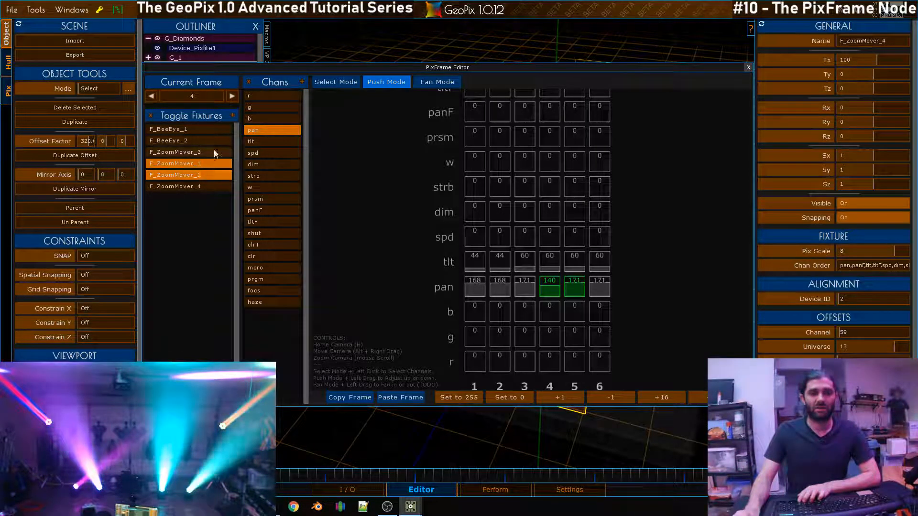
ctrl+click(210, 164)
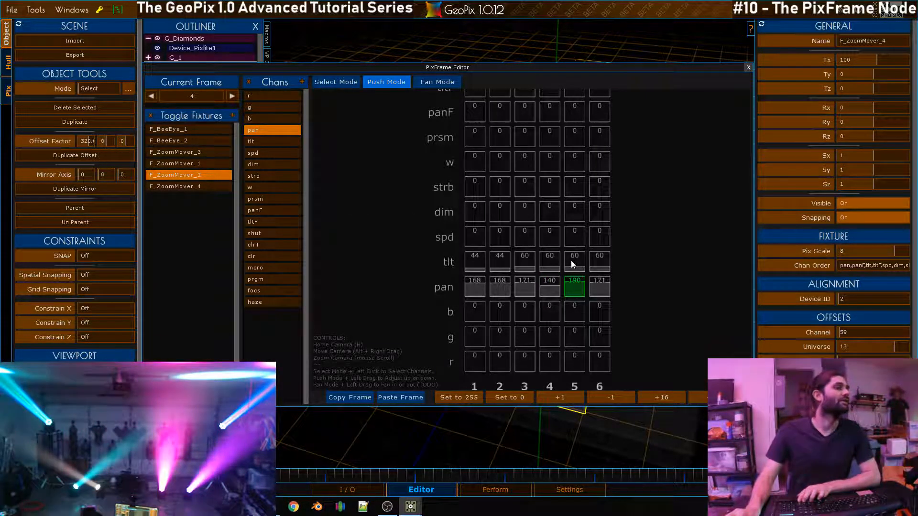
drag(567, 259, 565, 257)
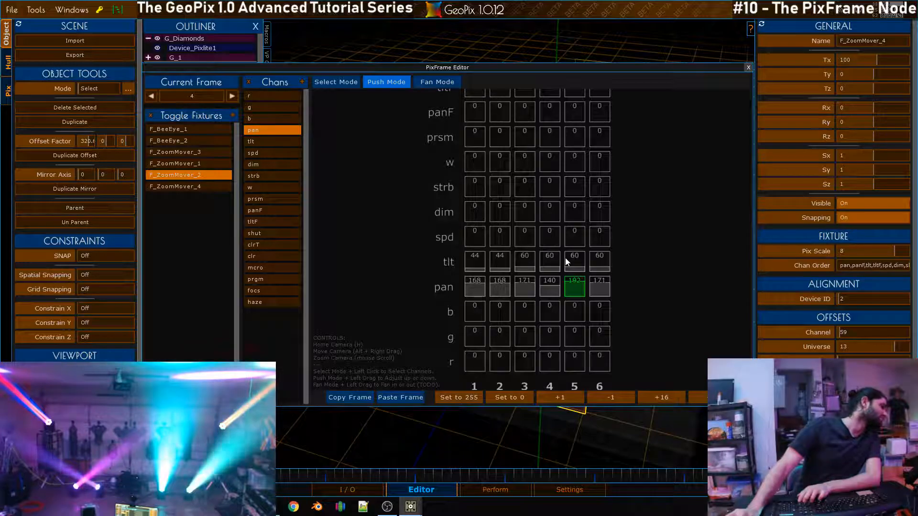
- Select only F_ZoomMover_3 and lower its pan to 158 in frame 4
click(198, 175)
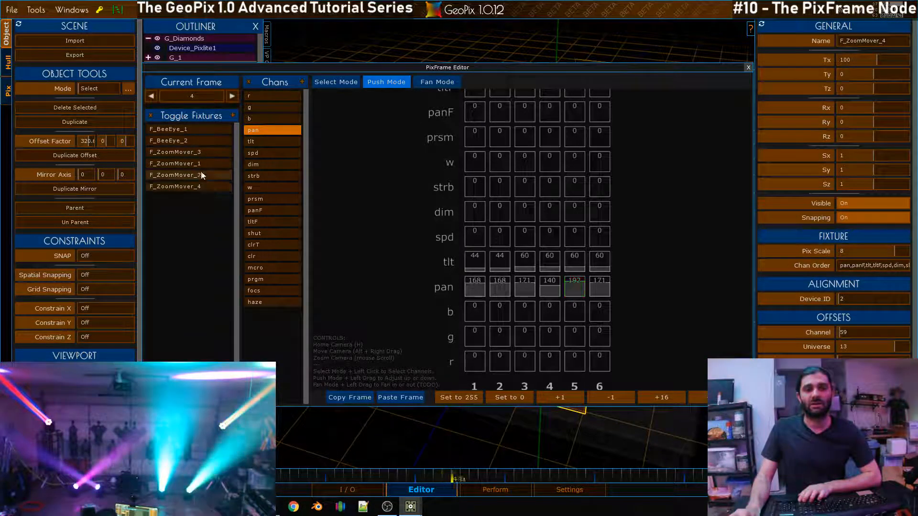
click(176, 152)
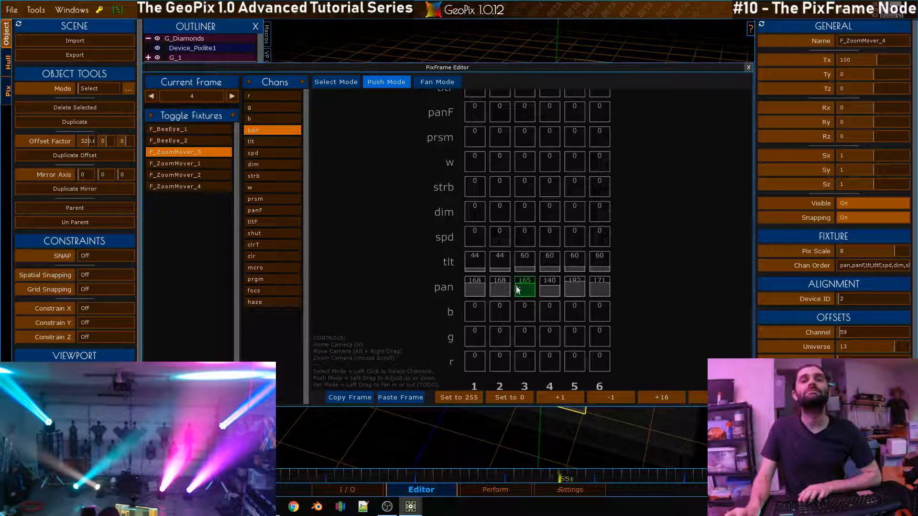
drag(516, 289, 518, 293)
- In frame 4, raise the pan of F_ZoomMover_4 alone to 197 and fine-tune the pan of F_ZoomMover_3 to 160
click(200, 187)
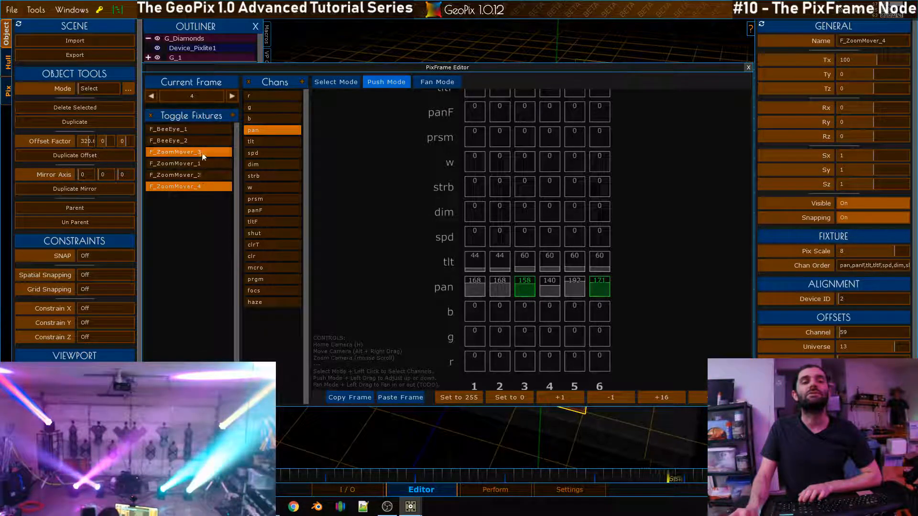
drag(603, 261, 608, 273)
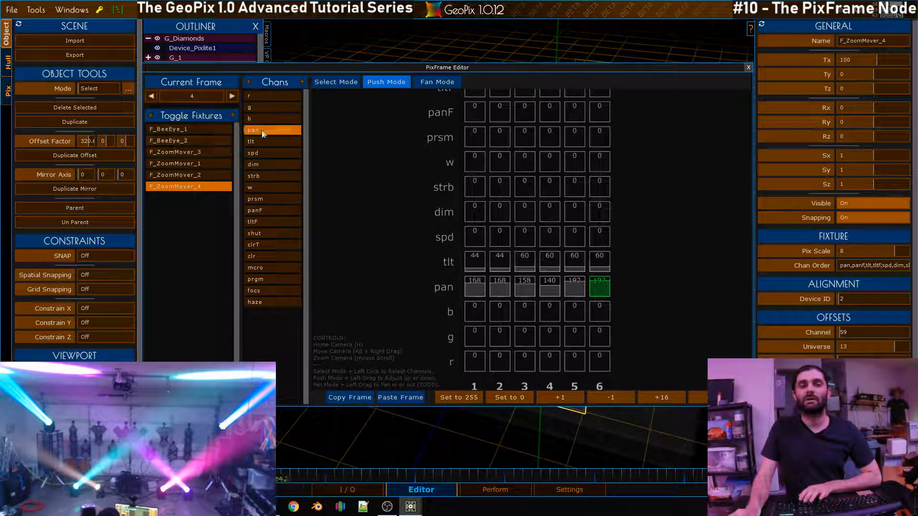
click(196, 175)
click(191, 152)
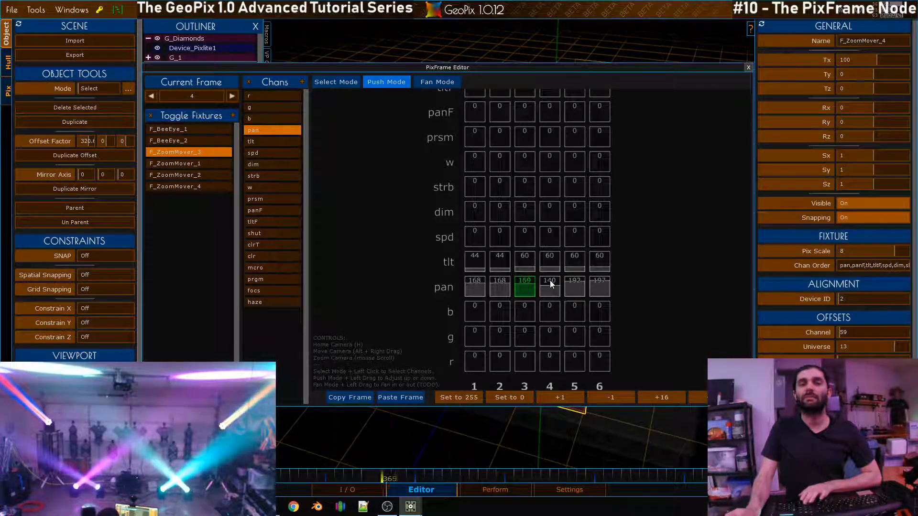
drag(549, 280, 547, 279)
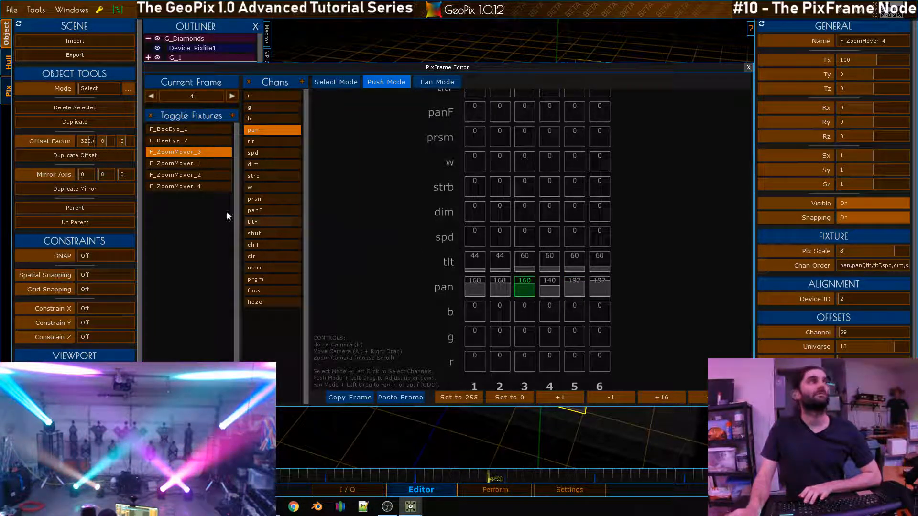
- Select both BeeEyes without the ZoomMovers and lower their tilt to 10 in frame 4
click(198, 152)
click(197, 141)
click(198, 129)
click(254, 141)
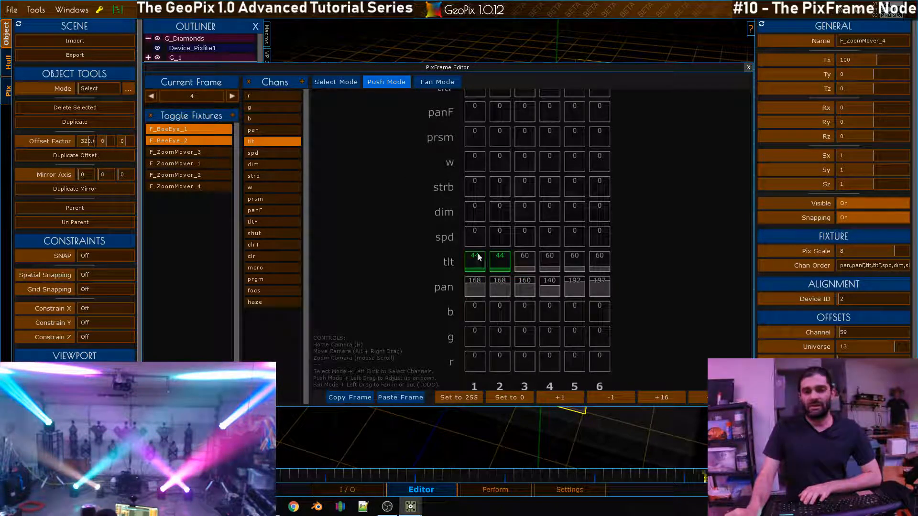
drag(477, 255, 475, 240)
drag(480, 293, 481, 296)
- Select F_BeeEye_1 alone and lower its pan to 153 in frame 4
click(183, 139)
click(186, 129)
click(201, 129)
click(260, 130)
mouse_move(486, 285)
mouse_down()
mouse_move(480, 265)
mouse_move(492, 302)
mouse_move(486, 297)
mouse_up()
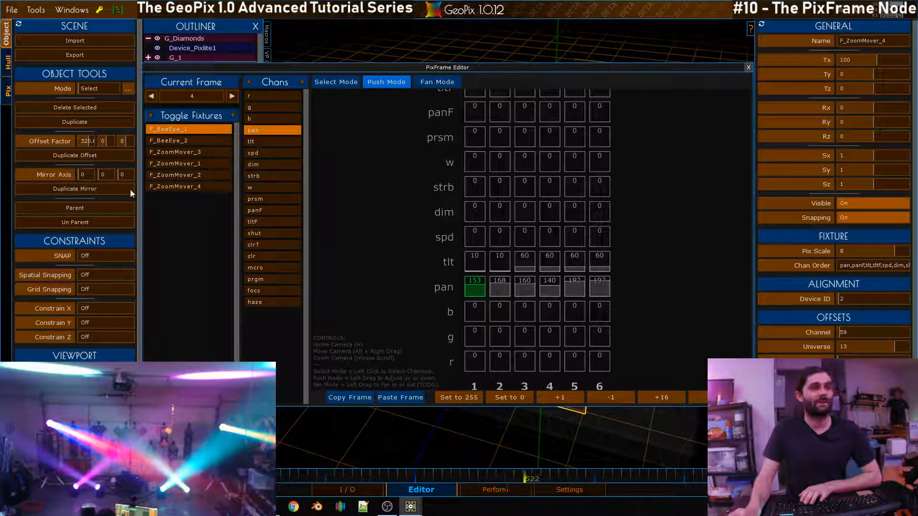
- Select only F_BeeEye_2 and adjust its pan to 187 in frame 4, nudging it in coarse and fine increments
click(158, 129)
click(157, 141)
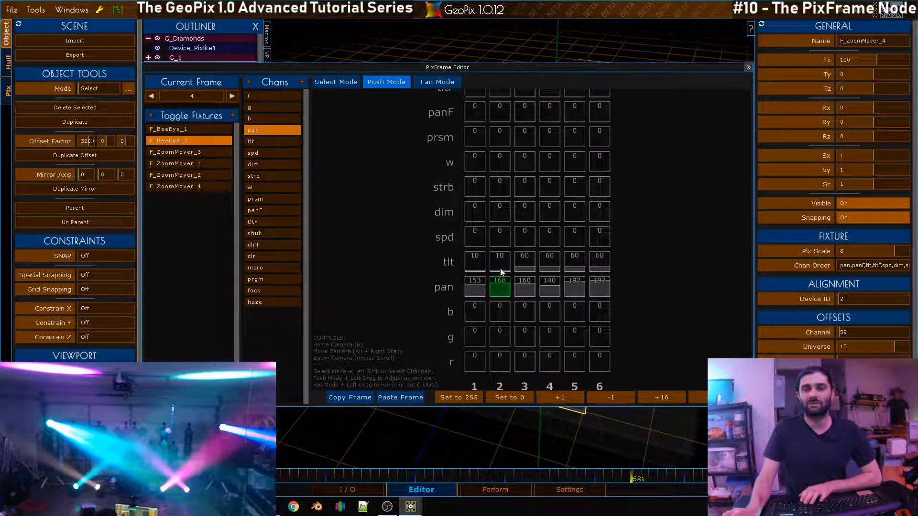
ctrl+drag(499, 267, 501, 271)
key(ctrl+Up)
key(ctrl+Up)
key(ctrl+Up)
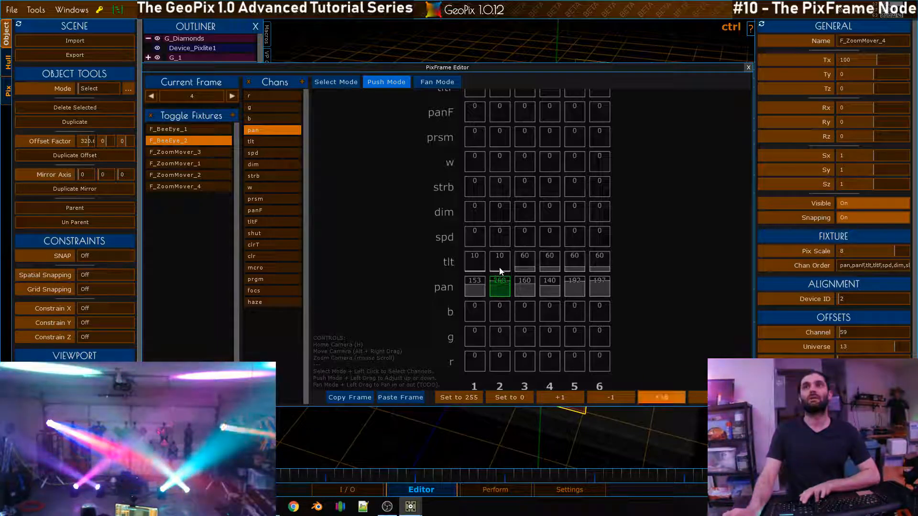
key(Down)
key(Down)
key(Down)
key(Down)
key(Down)
key(Down)
key(Down)
key(Down)
key(Down)
key(Down)
key(Down)
key(Down)
key(Down)
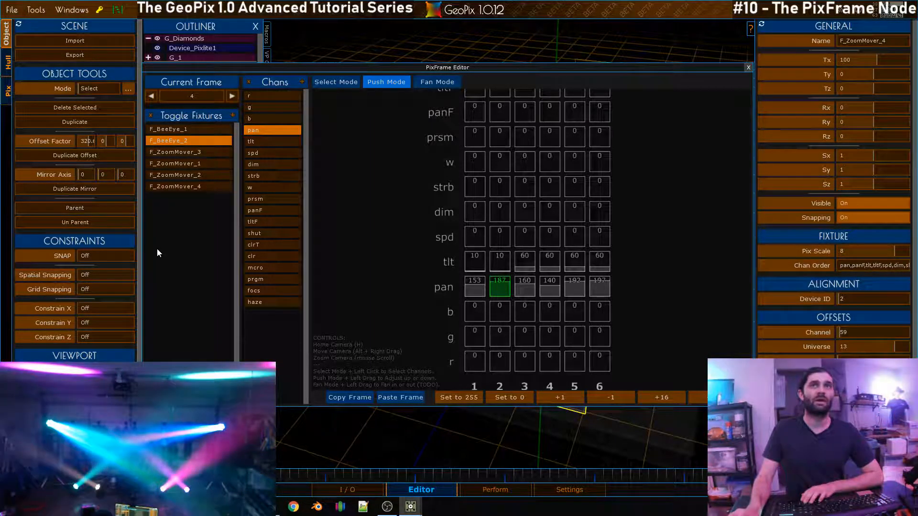
- Copy the complete look of frame 4 and paste it into frame 5
click(342, 398)
key(Right)
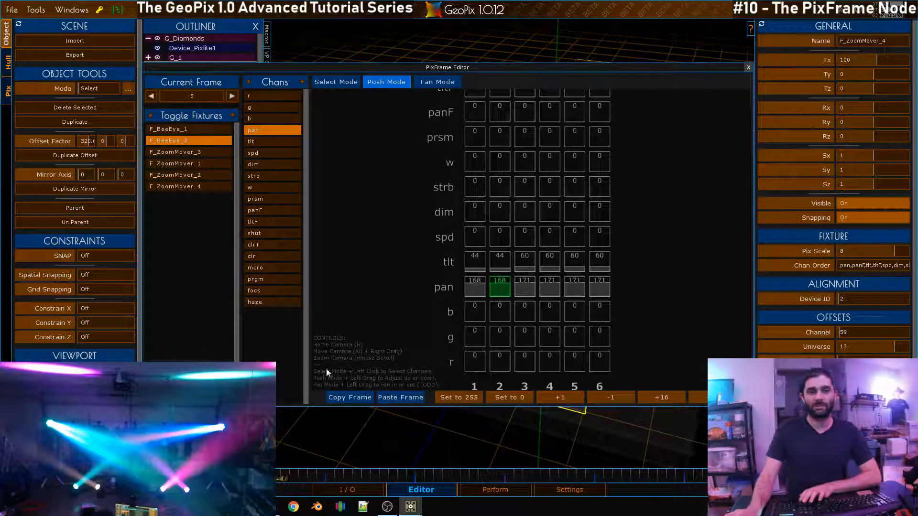
click(390, 400)
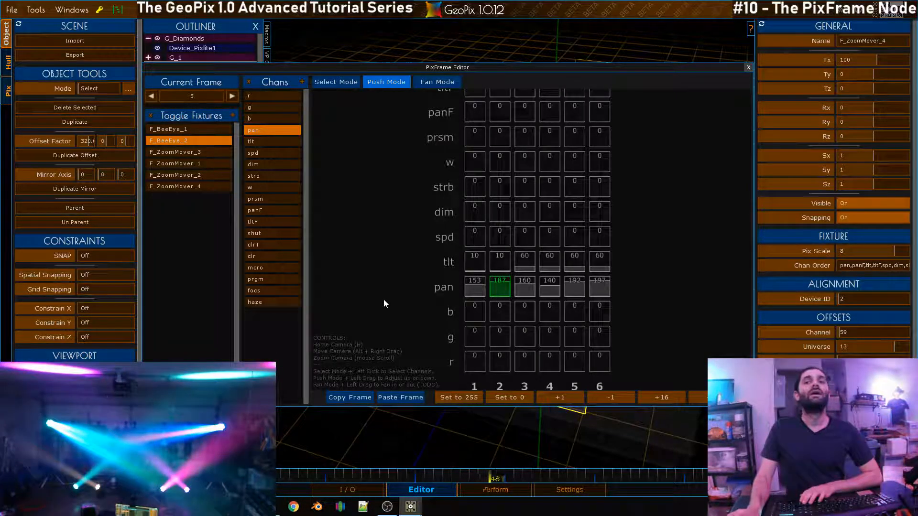
- Raise the prism of both BeeEyes to 51 in frame 5 and copy that look into frame 6
click(172, 129)
click(276, 130)
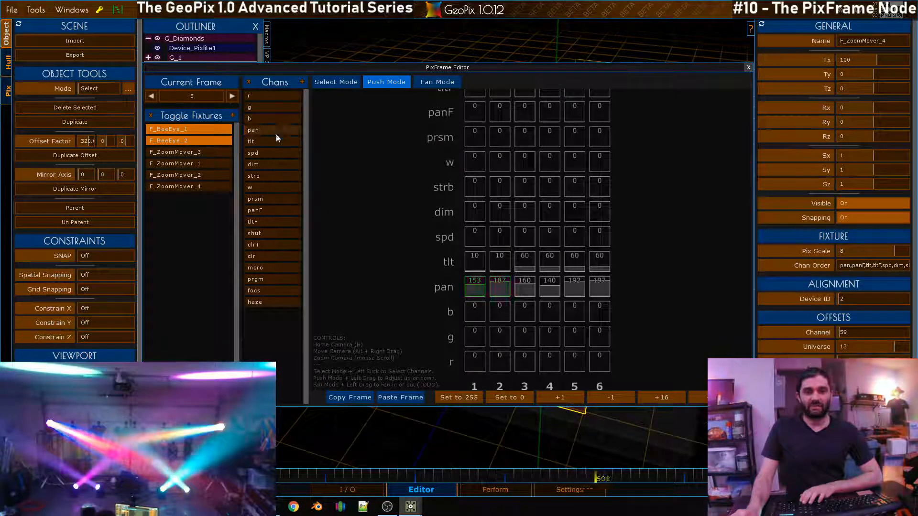
click(265, 200)
drag(524, 255, 530, 208)
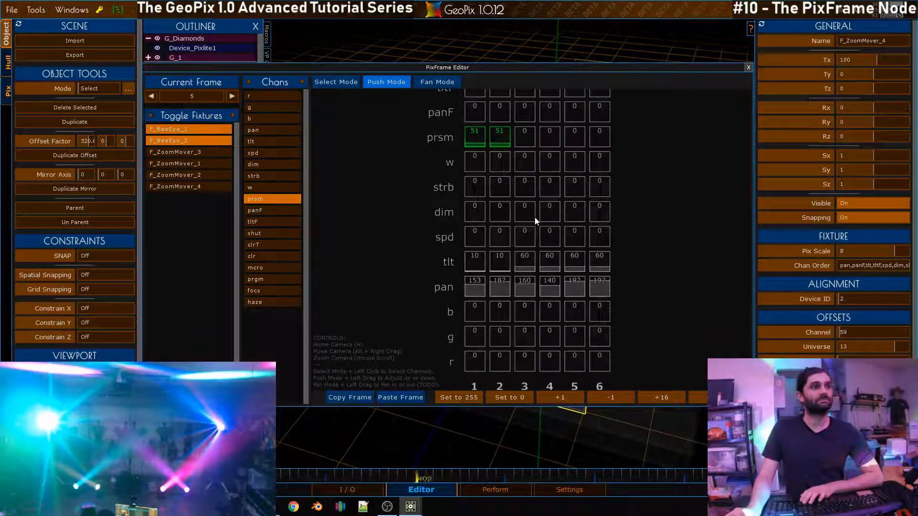
drag(534, 217, 536, 217)
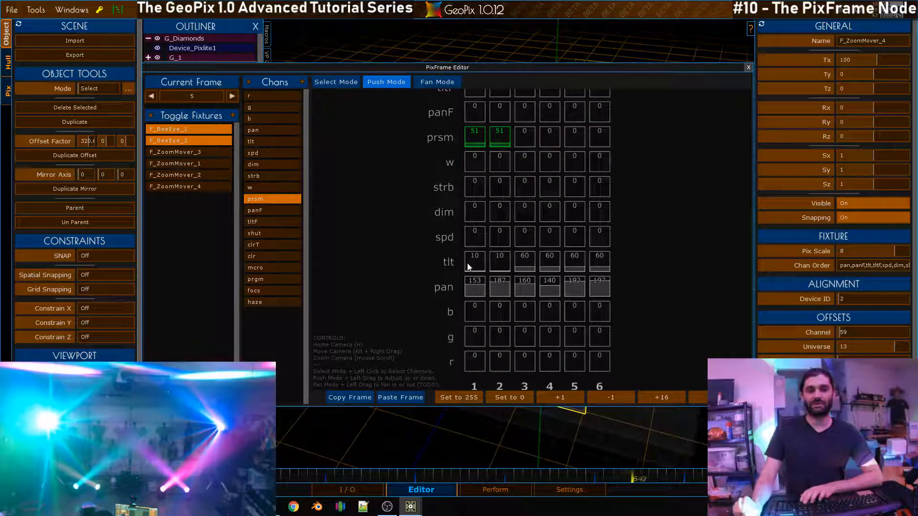
key(Right)
click(412, 398)
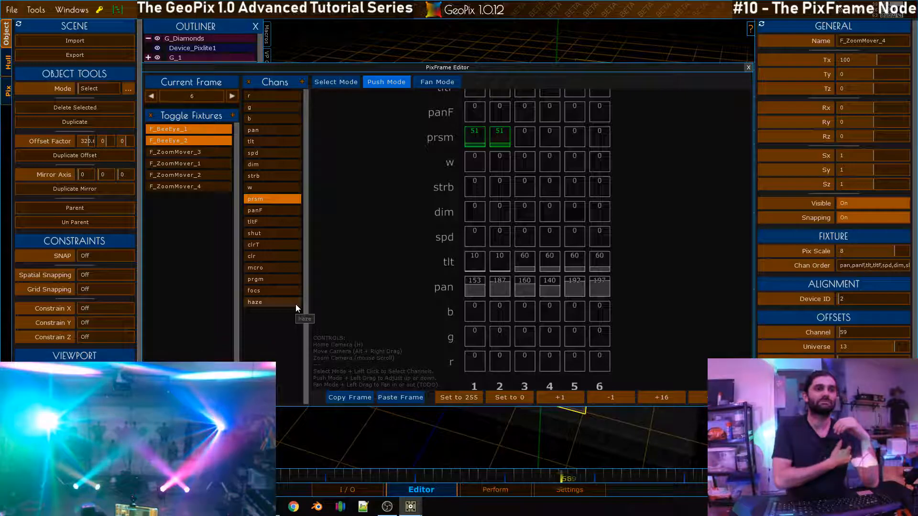
- In frame 6, select only the four ZoomMovers, even out their pan at 255 and lower it to 172
click(214, 130)
click(211, 141)
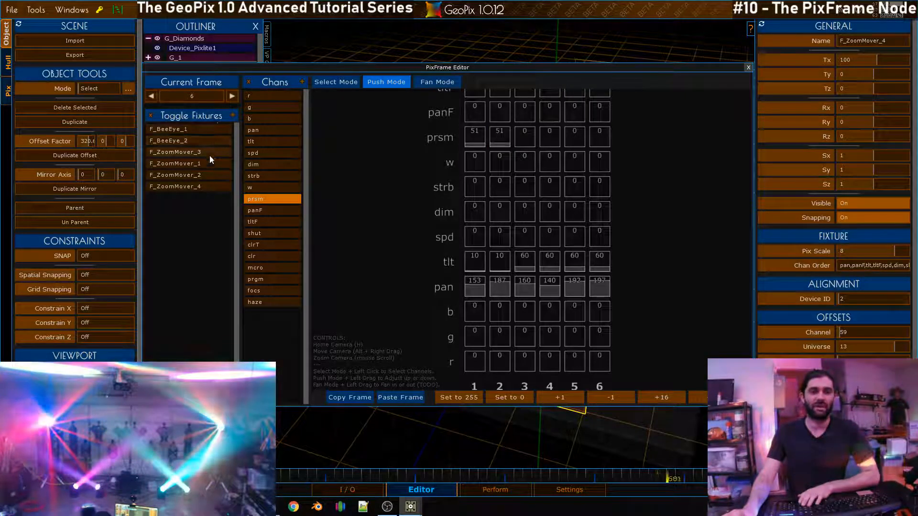
click(207, 163)
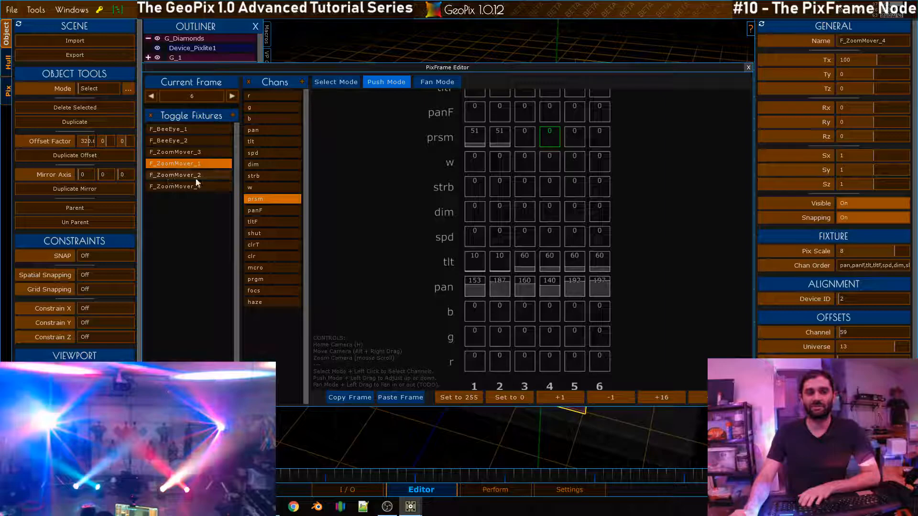
click(201, 152)
click(205, 175)
click(208, 187)
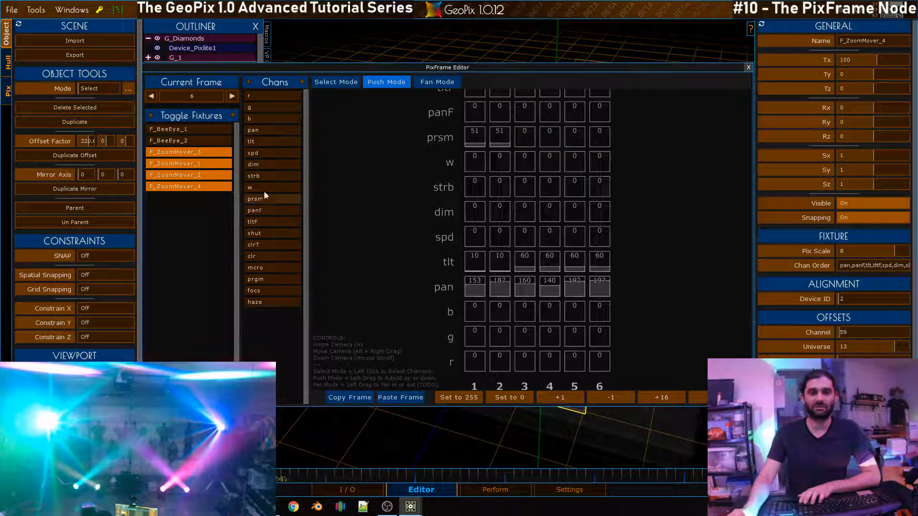
click(263, 130)
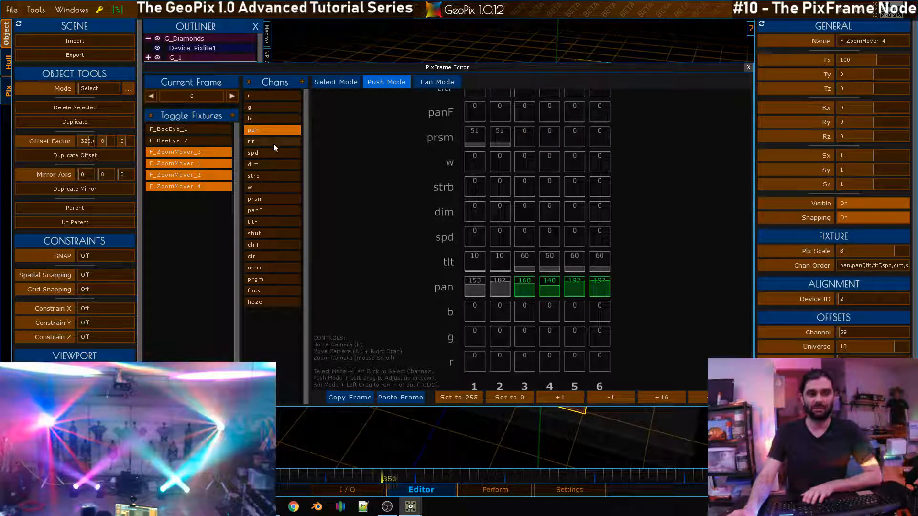
shift+click(576, 288)
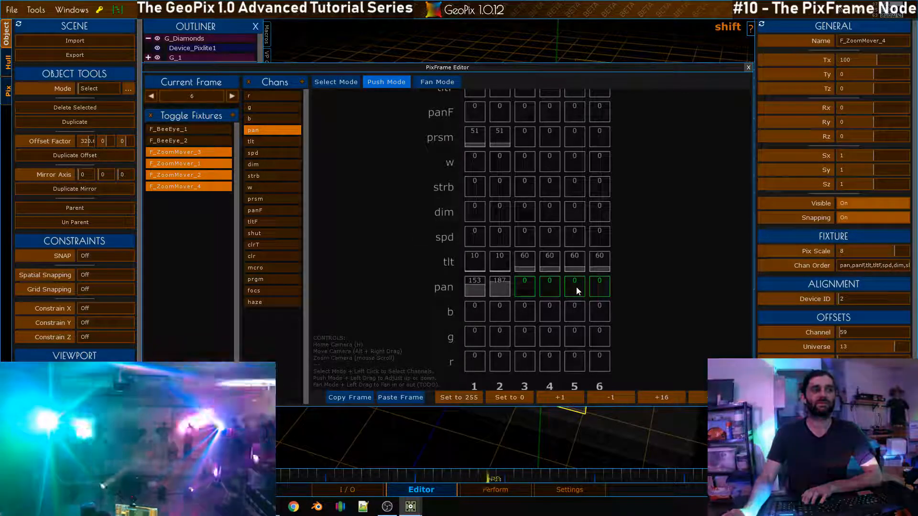
shift+right_click(576, 287)
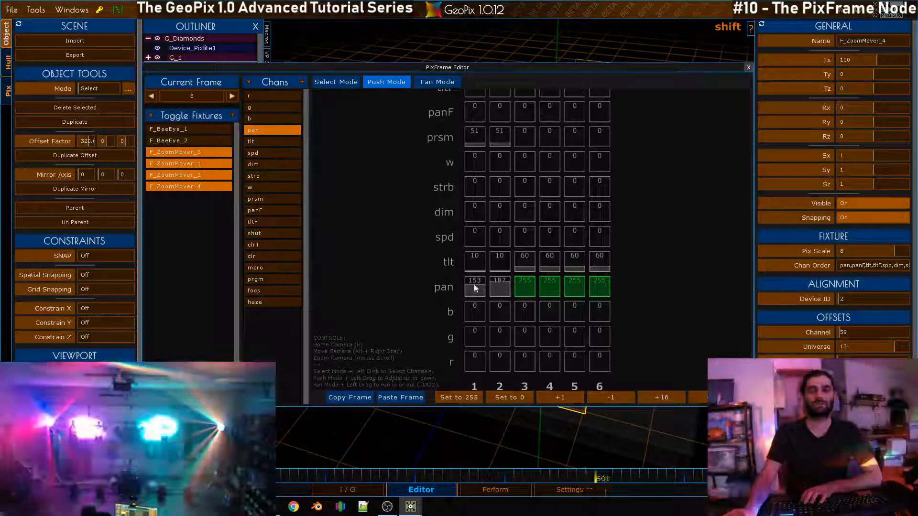
drag(525, 283, 506, 375)
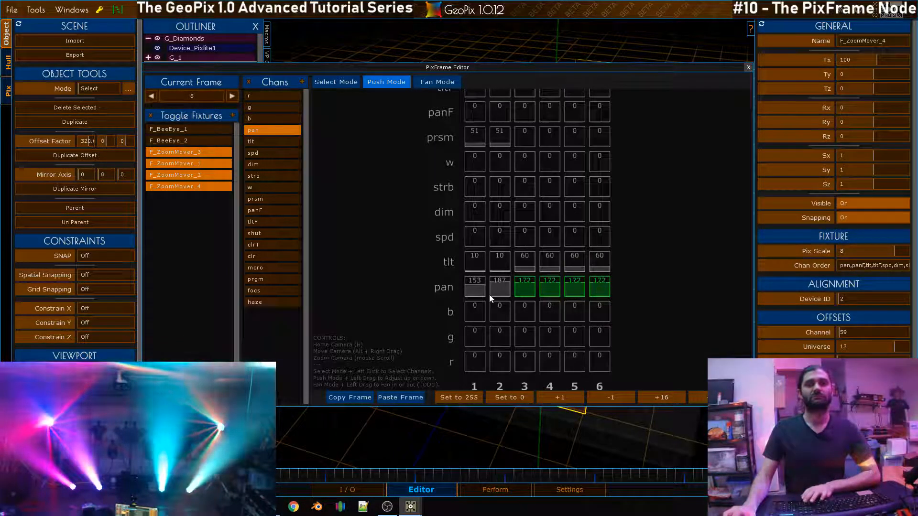
- In frame 6, limit the selection to F_ZoomMover_1 and F_ZoomMover_2, set their pan to 144 and deselect them
click(196, 152)
click(207, 186)
drag(507, 306, 521, 323)
click(187, 165)
click(195, 174)
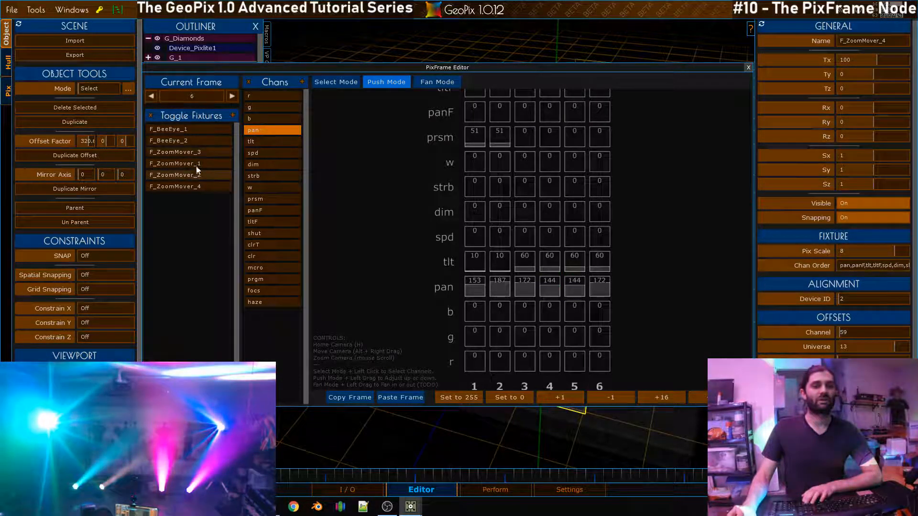
- Select F_ZoomMover_3 and F_ZoomMover_4 and raise their pan to 197 in frame 6
click(195, 153)
click(200, 189)
drag(549, 267, 548, 249)
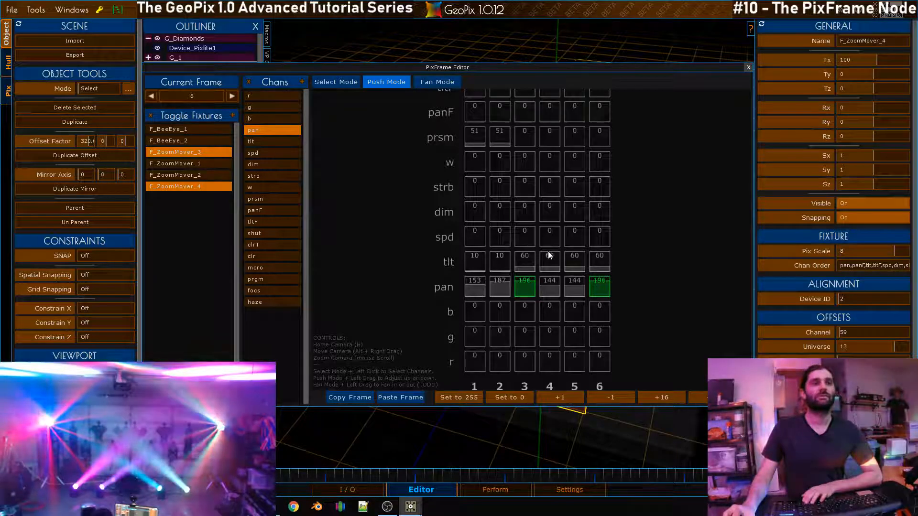
drag(544, 251, 537, 251)
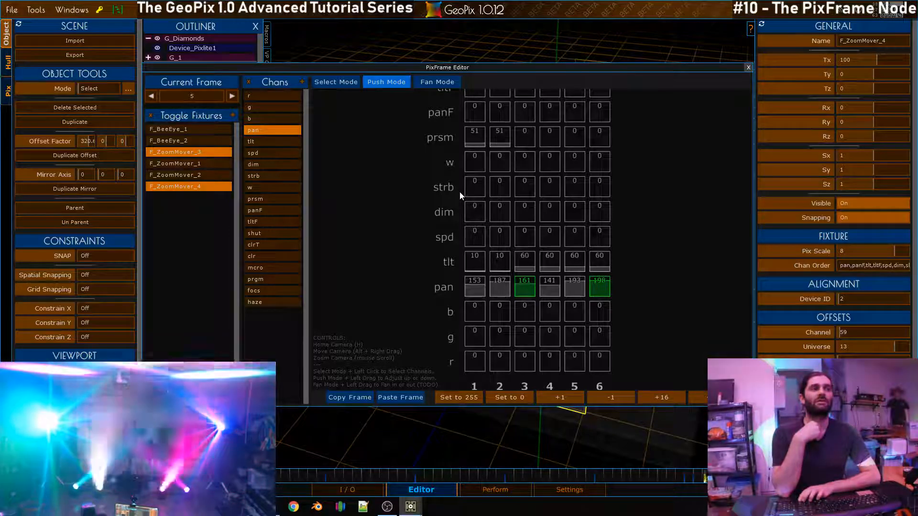
- Step back and forth through frames 0 to 7 to compare the stored looks on the real fixtures
key(Left)
key(Left)
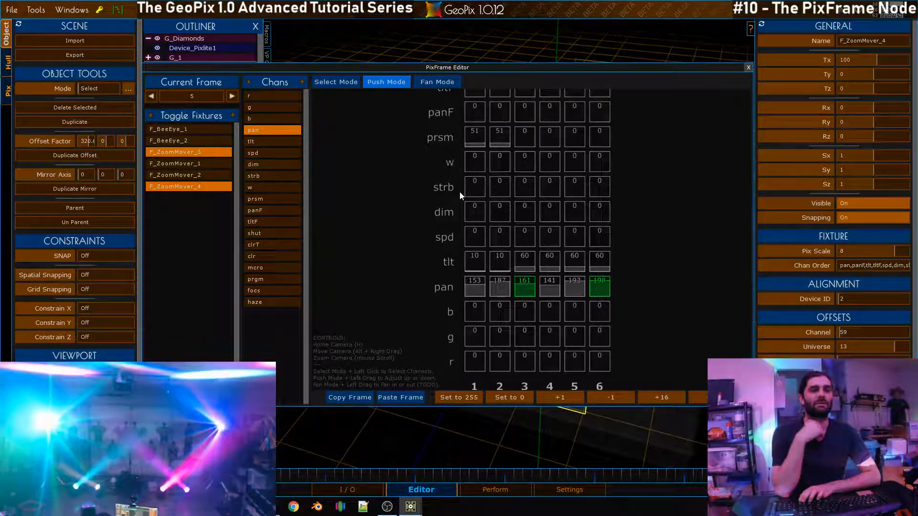
key(Left)
key(Left)
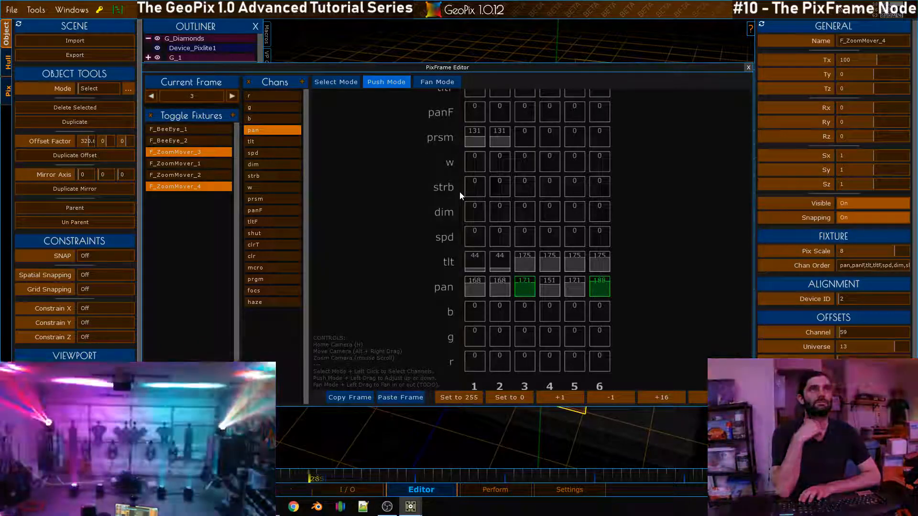
key(Left)
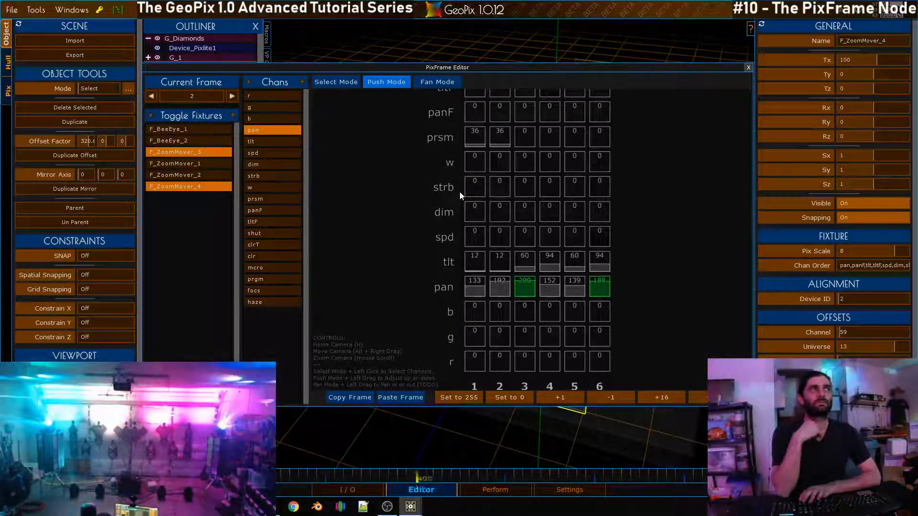
key(Left)
key(Left)
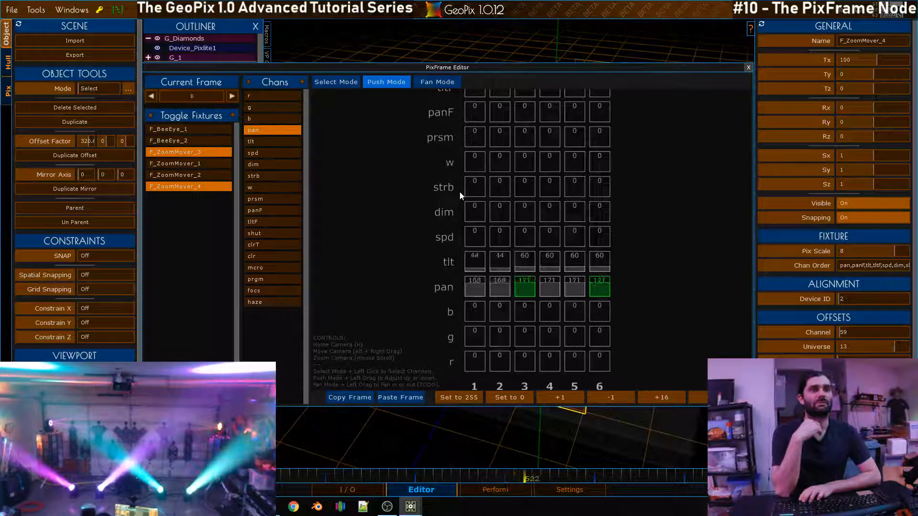
key(Right)
key(Right)
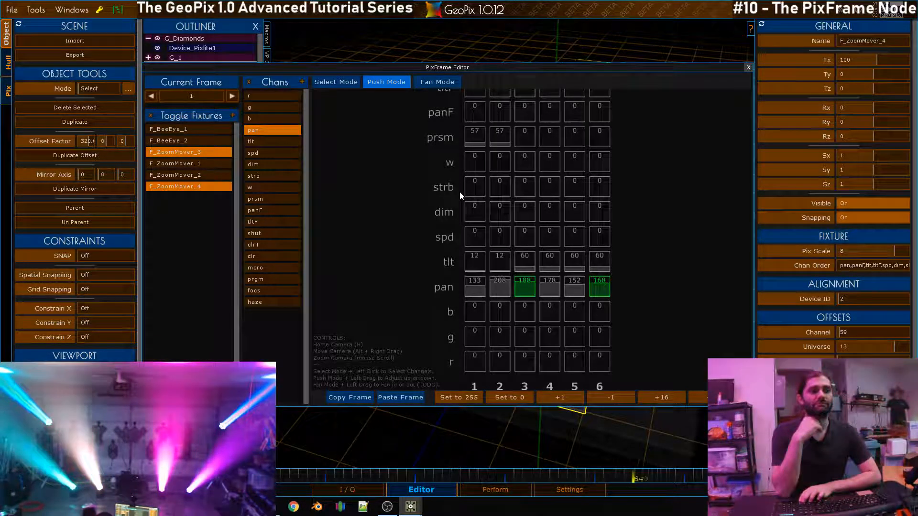
key(Right)
key(Right)
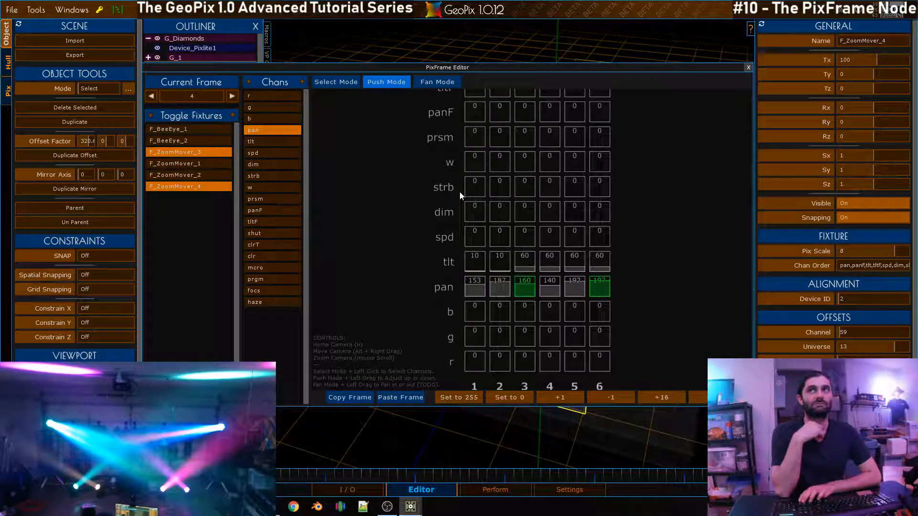
key(Right)
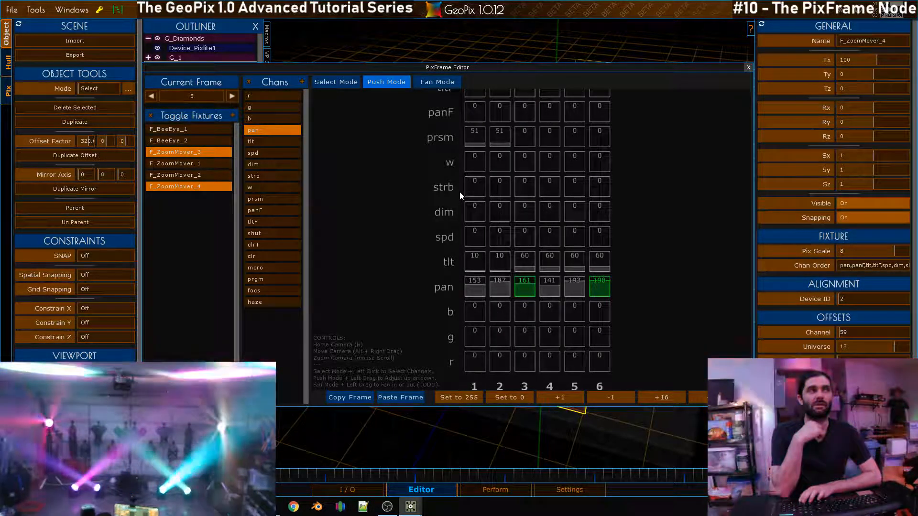
key(Left)
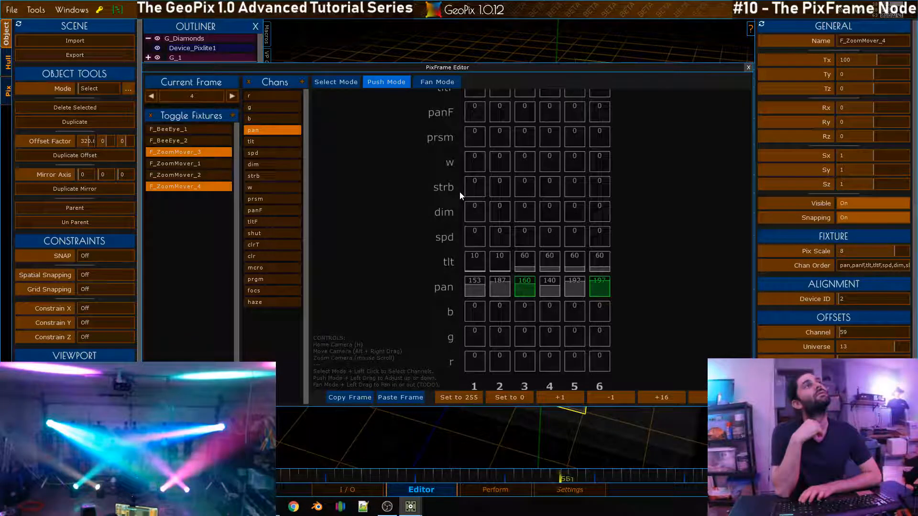
key(Right)
key(Right)
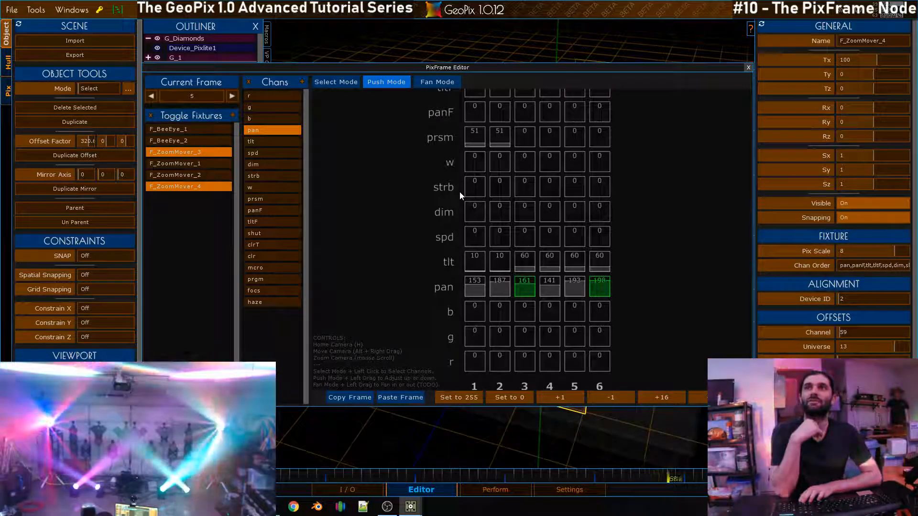
key(Right)
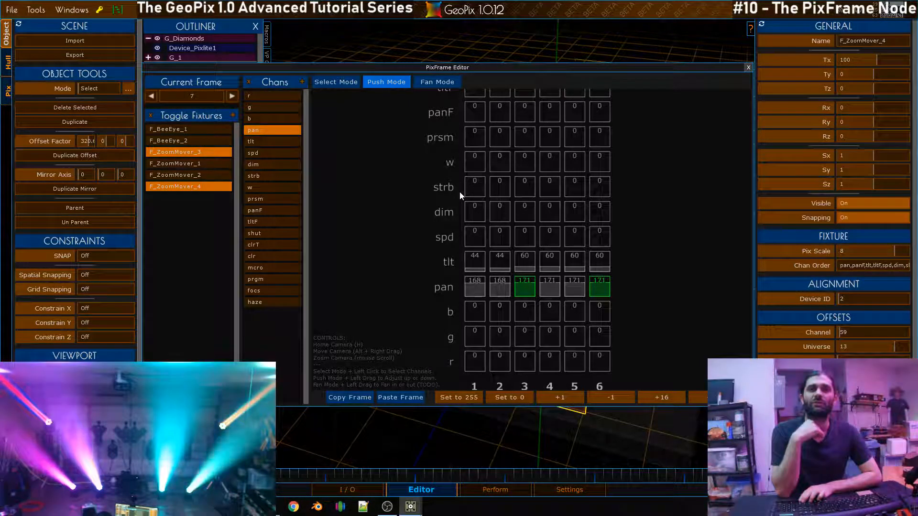
key(Right)
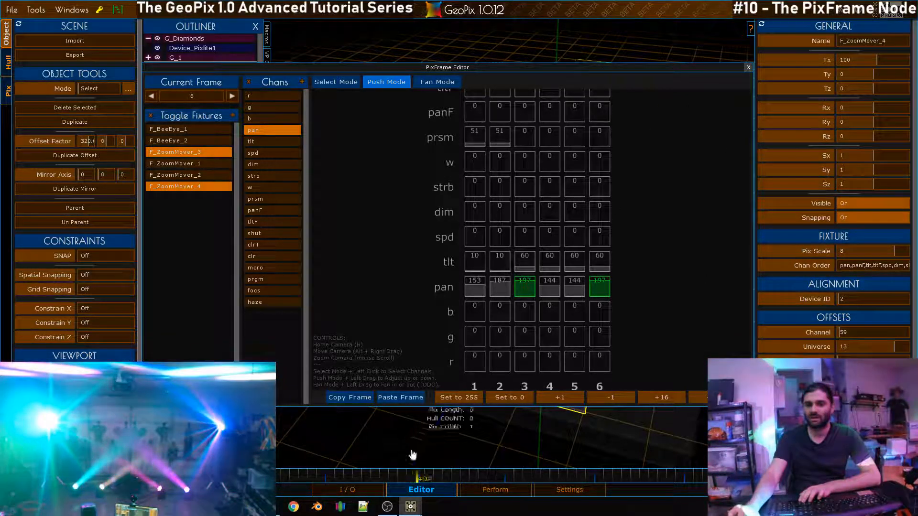
- Set the PixFrame node's number of frames to 7 and close the PixFrame Editor
click(376, 487)
drag(690, 72, 671, 70)
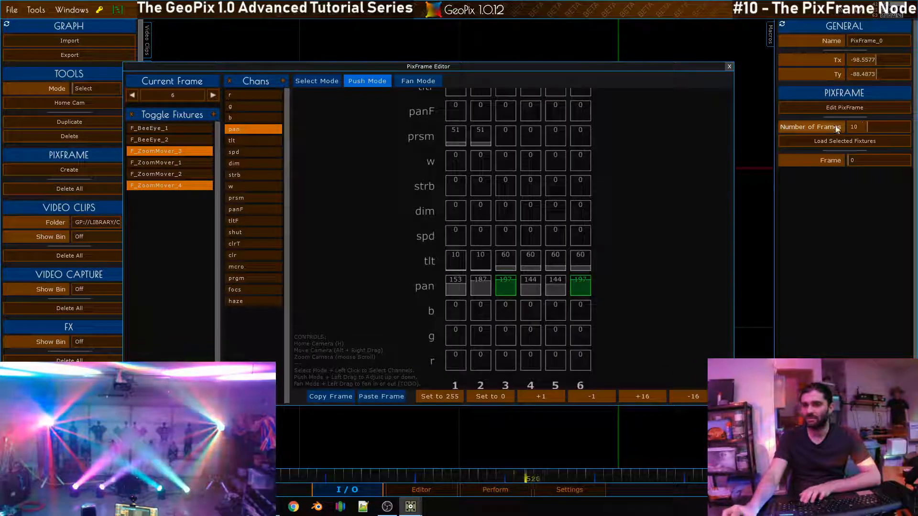
click(834, 126)
text(7)
key(Return)
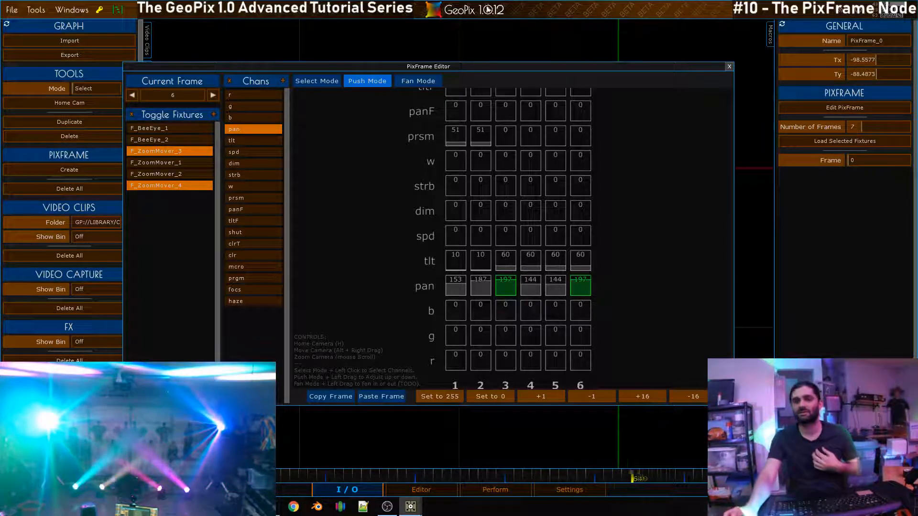
drag(561, 67, 585, 64)
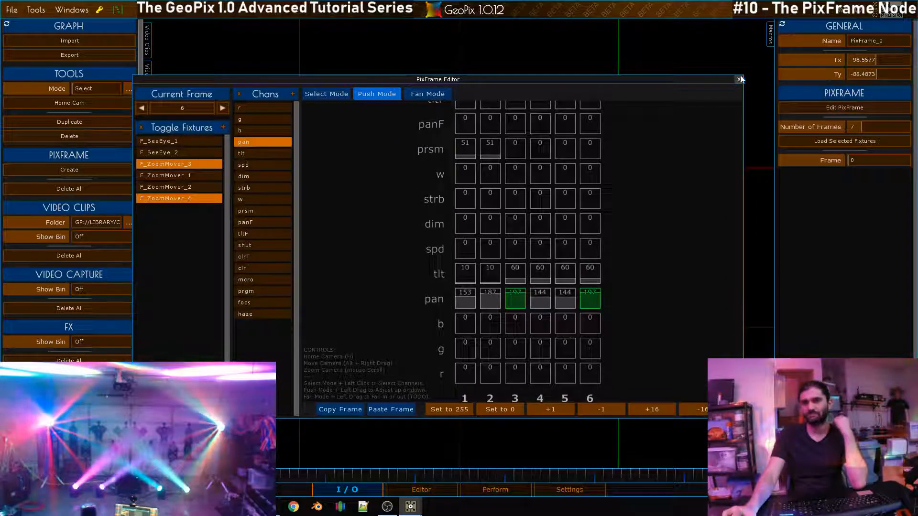
click(739, 57)
scroll(335, 292, down, 3)
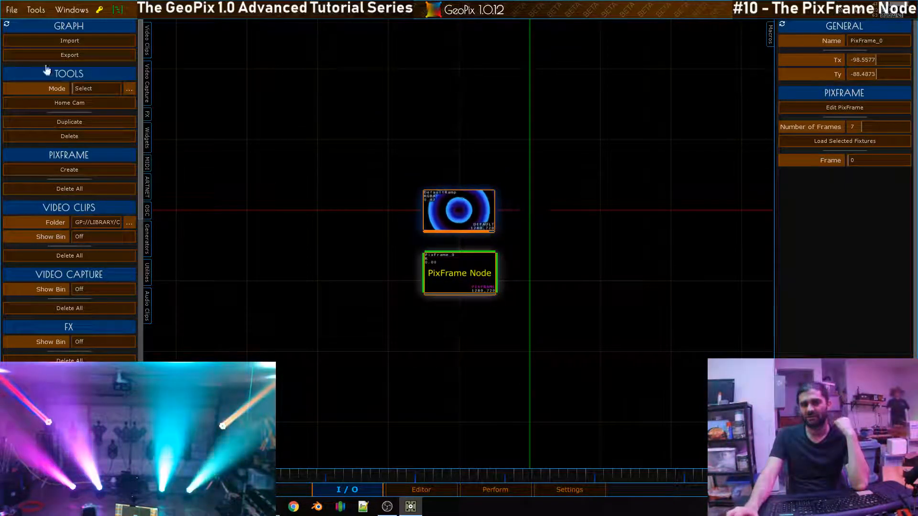
- Save the project as a Garage_tutorial version file in the Advanced_ledanddmx folder inside Tutorials
click(11, 10)
click(21, 52)
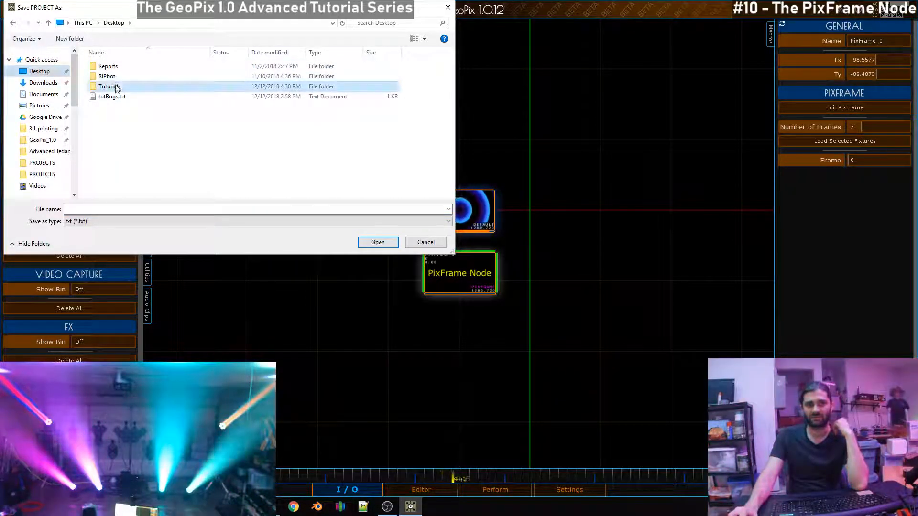
double_click(138, 87)
double_click(138, 67)
click(218, 141)
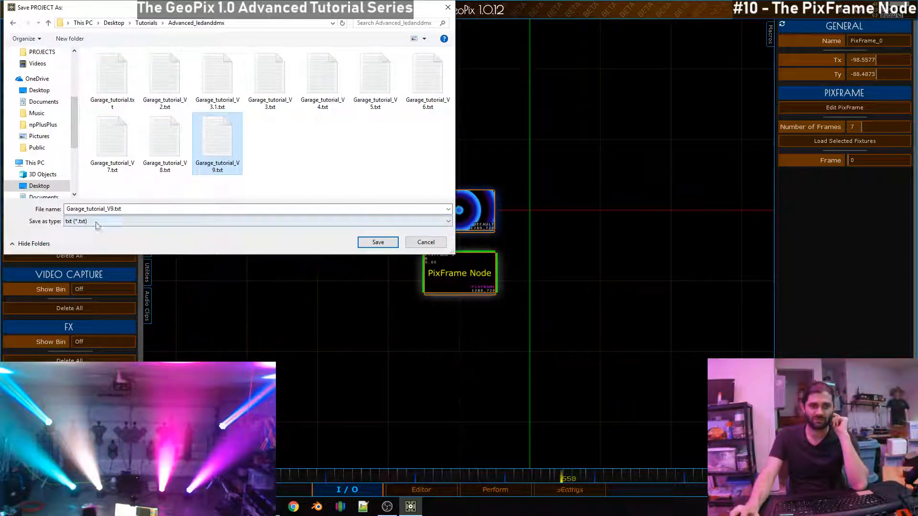
click(115, 209)
key(Return)
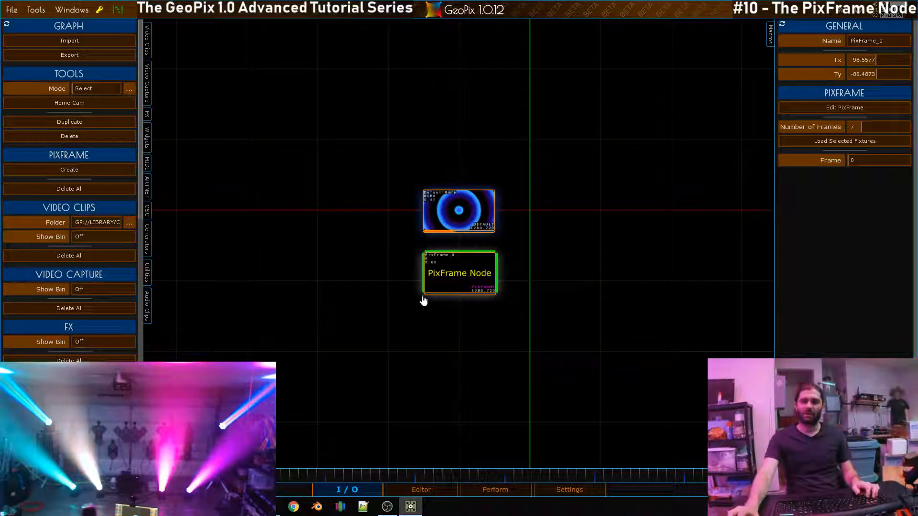
middle_drag(555, 218, 550, 236)
scroll(535, 227, up, 5)
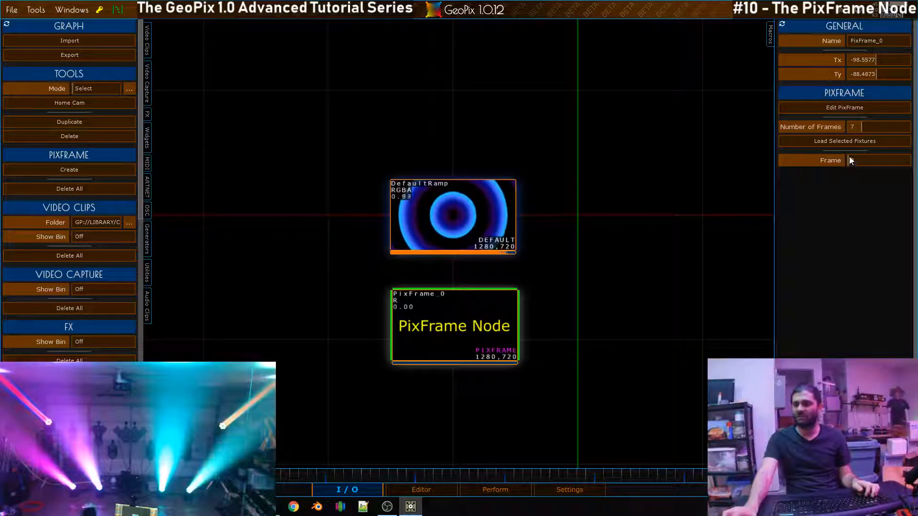
mouse_move(854, 163)
mouse_down()
mouse_move(862, 162)
mouse_move(853, 162)
mouse_up()
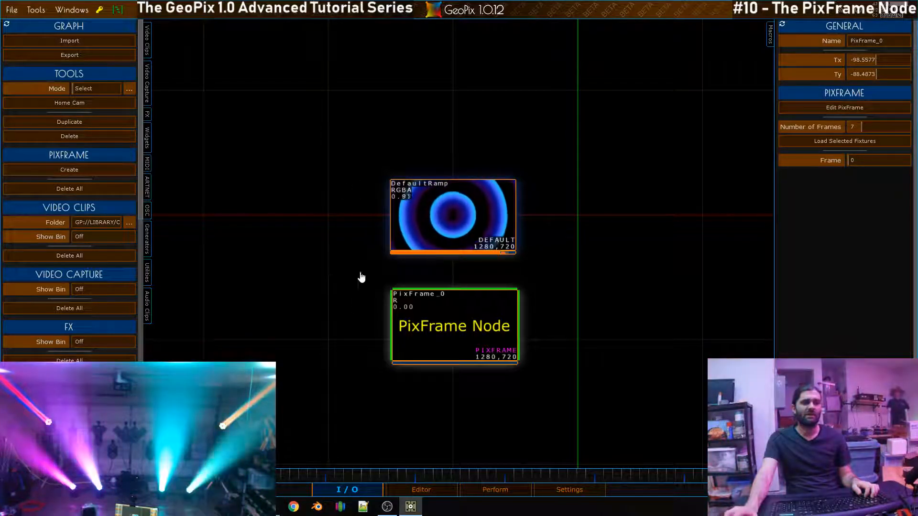
- Select the P_Tilt projector in the scene and assign the Ramp_Tilt texture to it
click(422, 495)
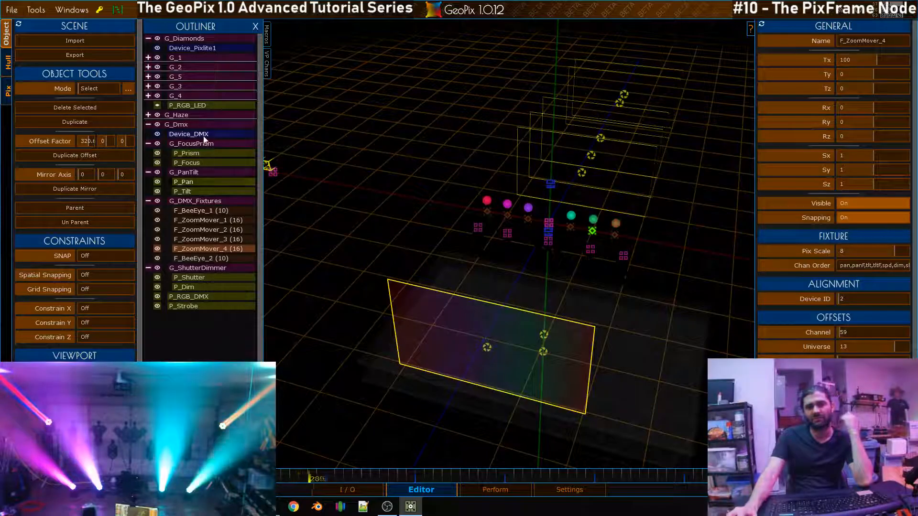
click(185, 191)
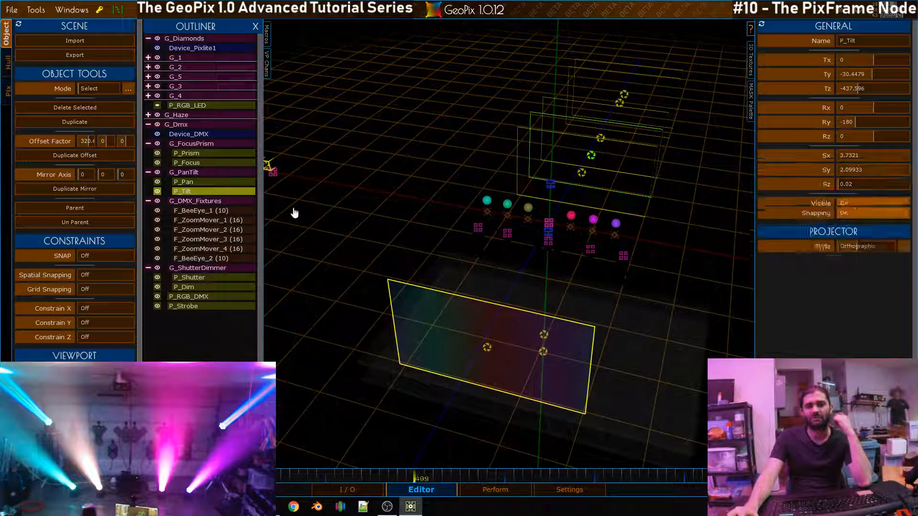
click(749, 60)
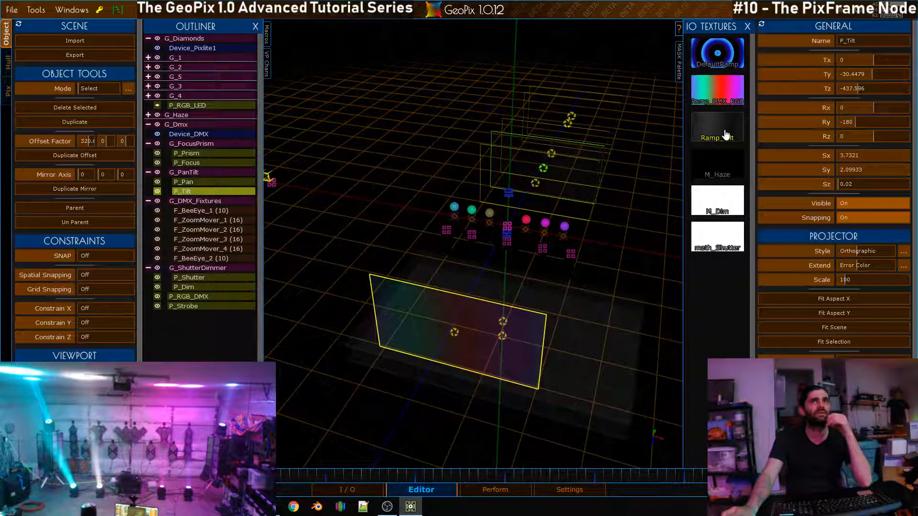
- Edit the Ramp_Tilt node so its key at position 0.0 is black and its key at 0.5 is 0.16 grey
click(340, 495)
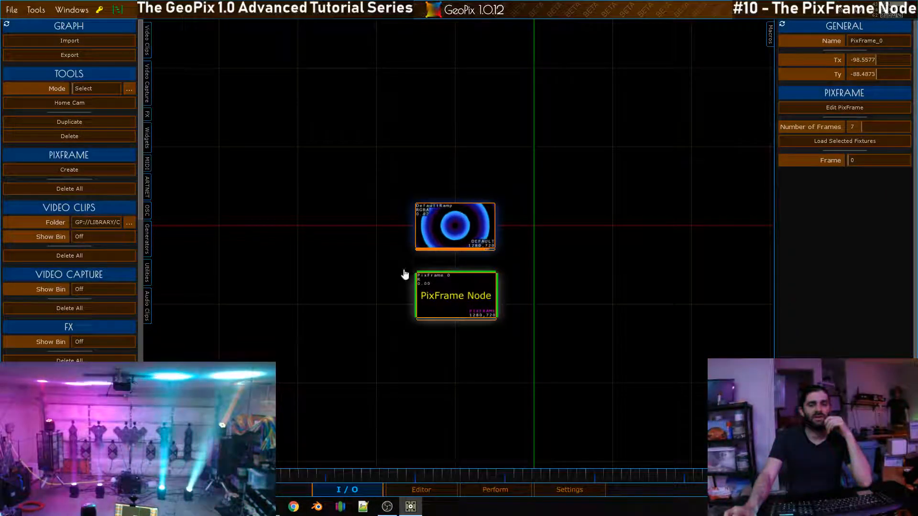
scroll(539, 197, down, 4)
middle_drag(544, 270, 543, 329)
click(563, 178)
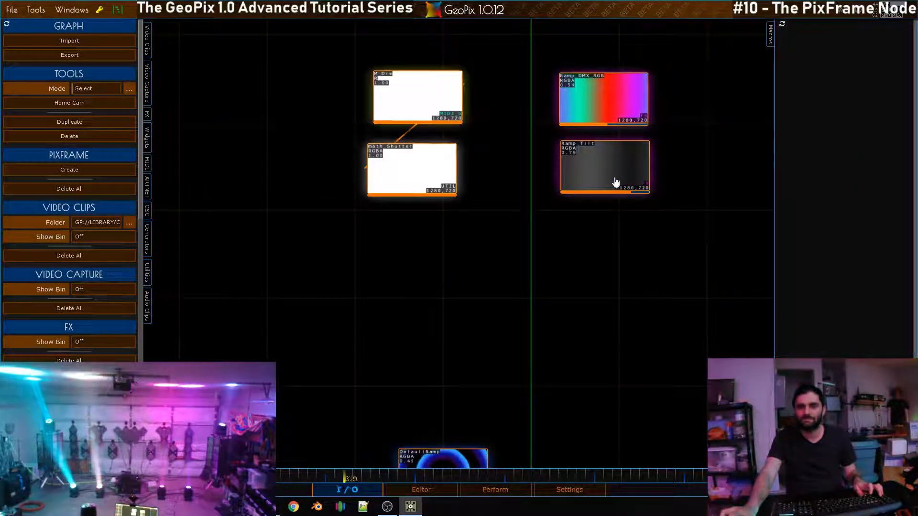
click(784, 138)
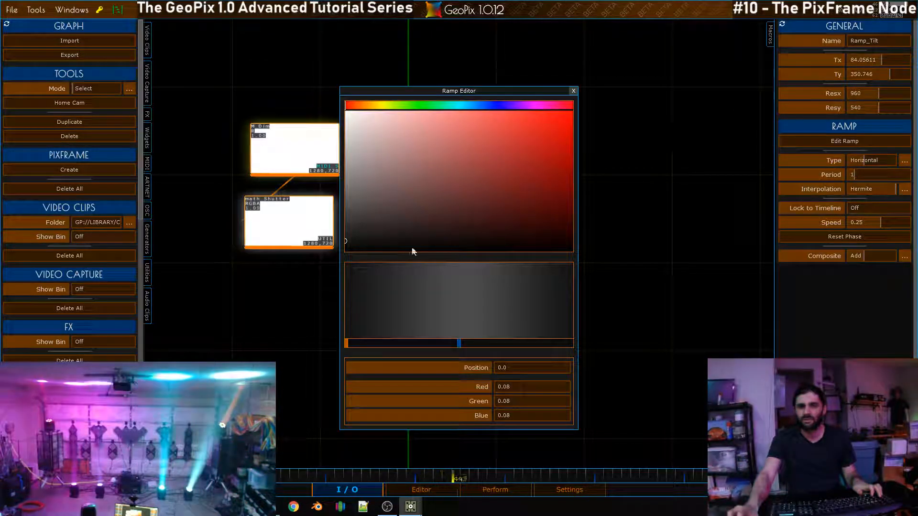
drag(408, 147, 303, 317)
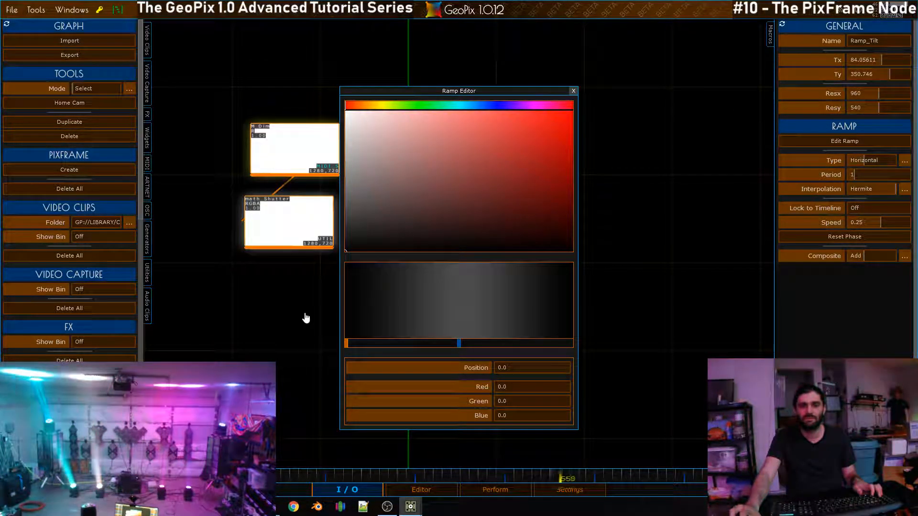
click(458, 344)
drag(393, 216, 321, 234)
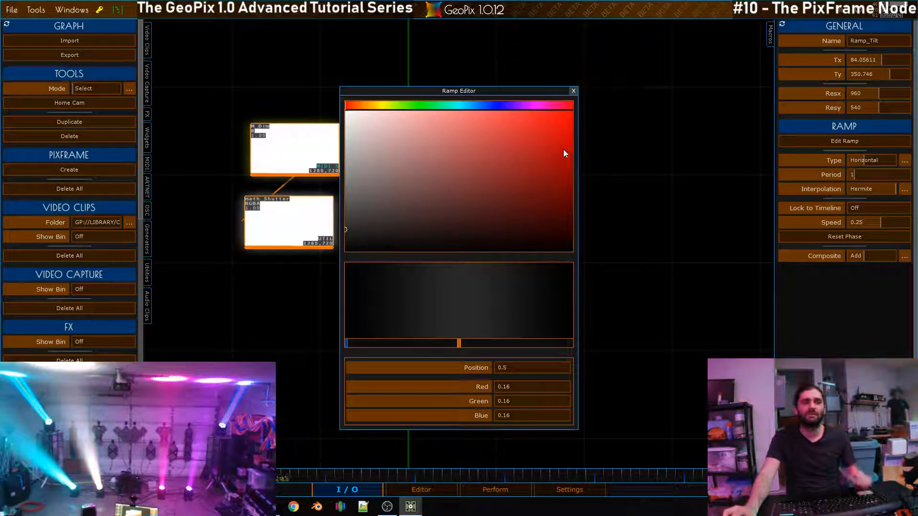
- Select the PixFrame_0 node and keep the Ramp Editor open beside its parameters
drag(528, 94, 833, 131)
scroll(483, 346, down, 3)
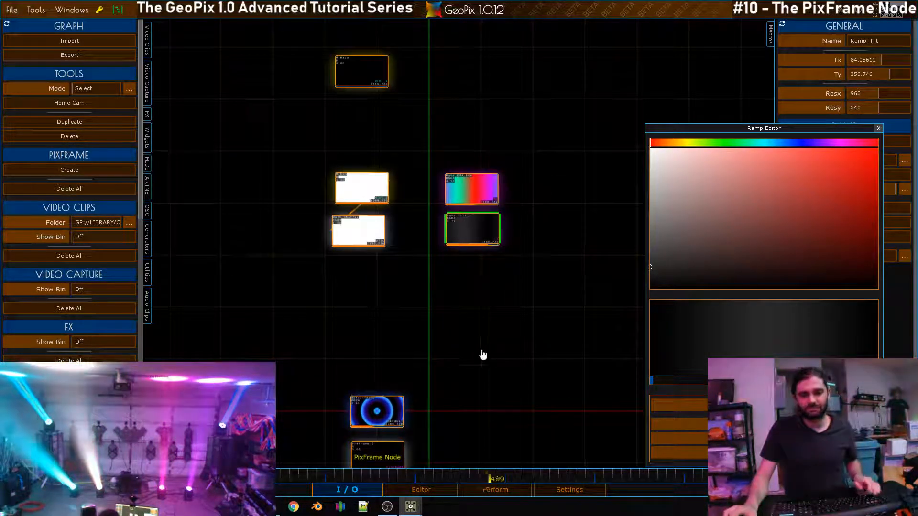
scroll(494, 236, up, 5)
middle_drag(441, 353, 457, 131)
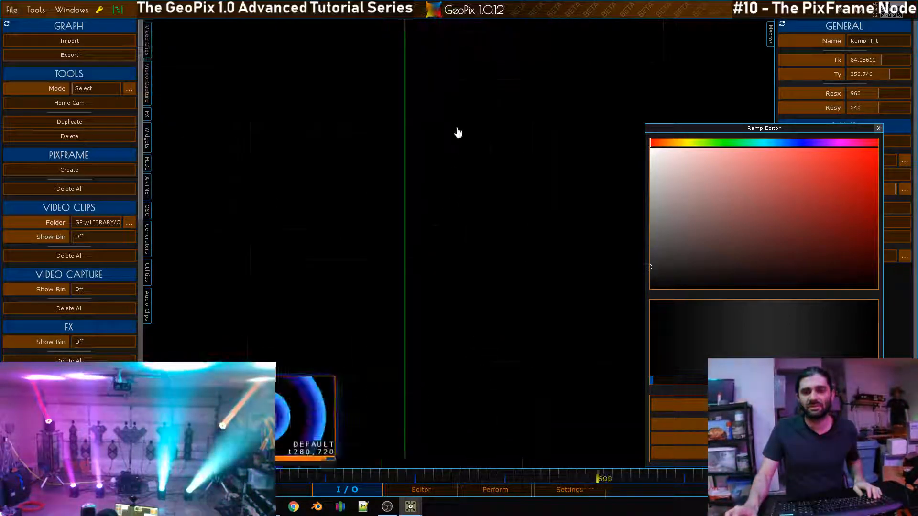
middle_drag(433, 373, 480, 103)
middle_drag(457, 326, 473, 228)
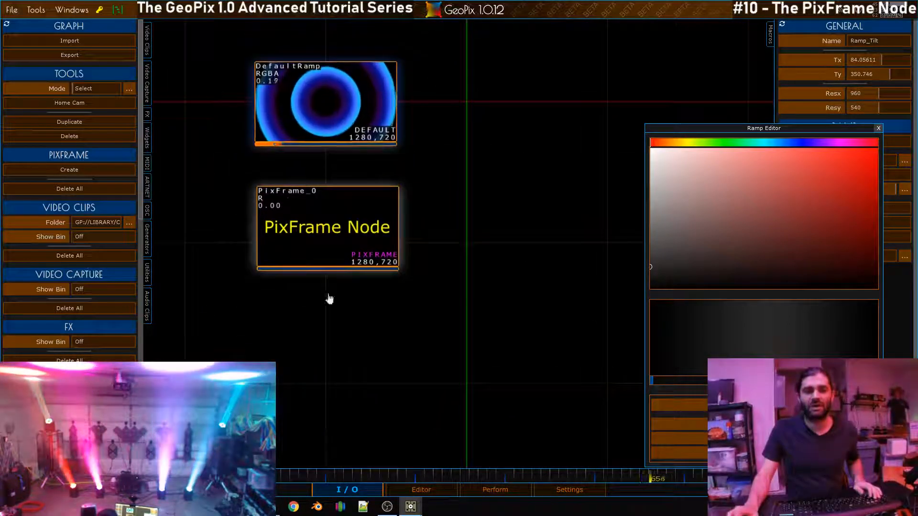
click(324, 214)
drag(760, 128, 625, 119)
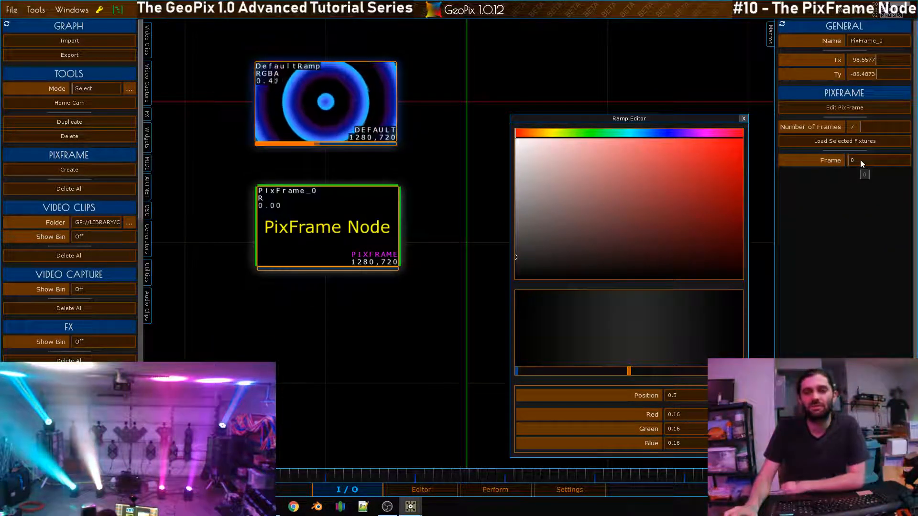
- Raise the PixFrame_0 node's frame one at a time up to 6 to play back each stored look
scroll(859, 160, up, 1)
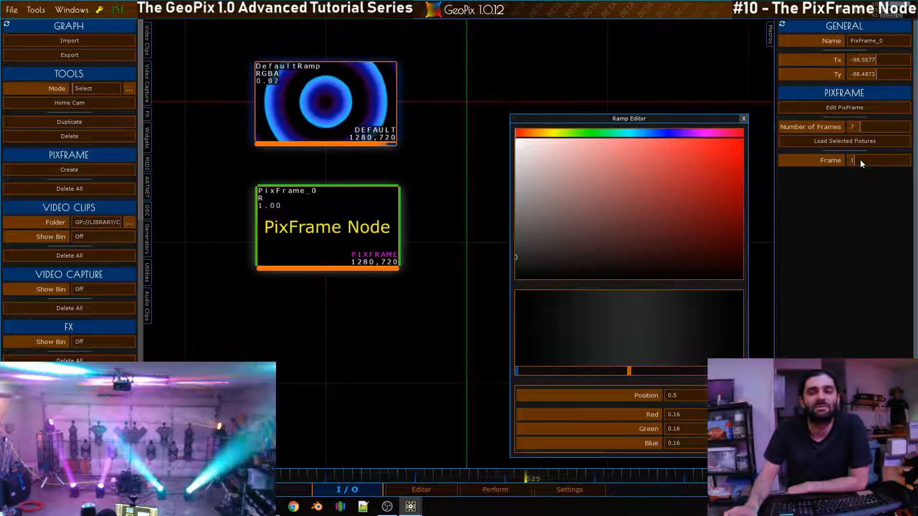
click(860, 160)
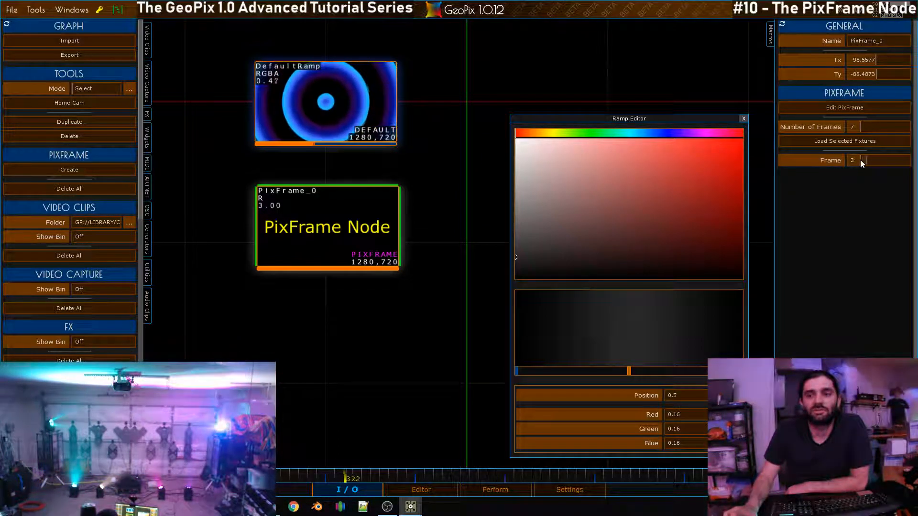
scroll(859, 160, up, 1)
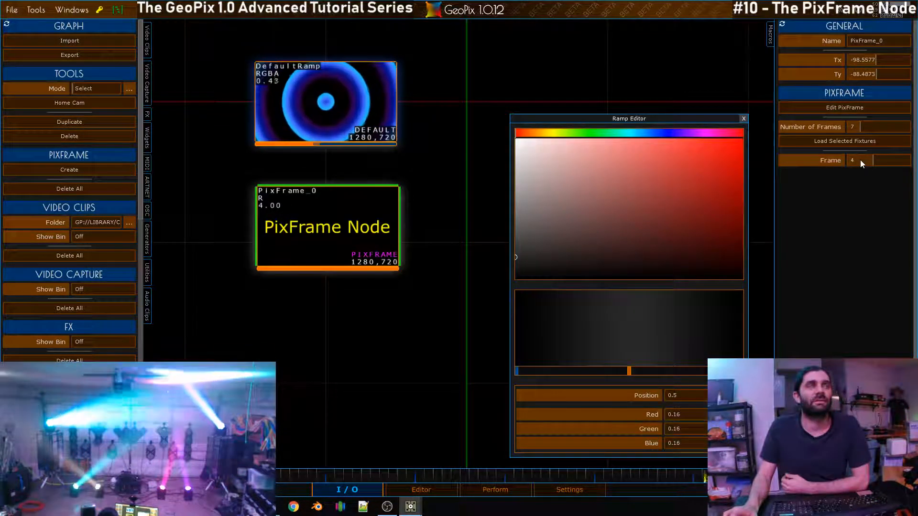
scroll(860, 160, up, 1)
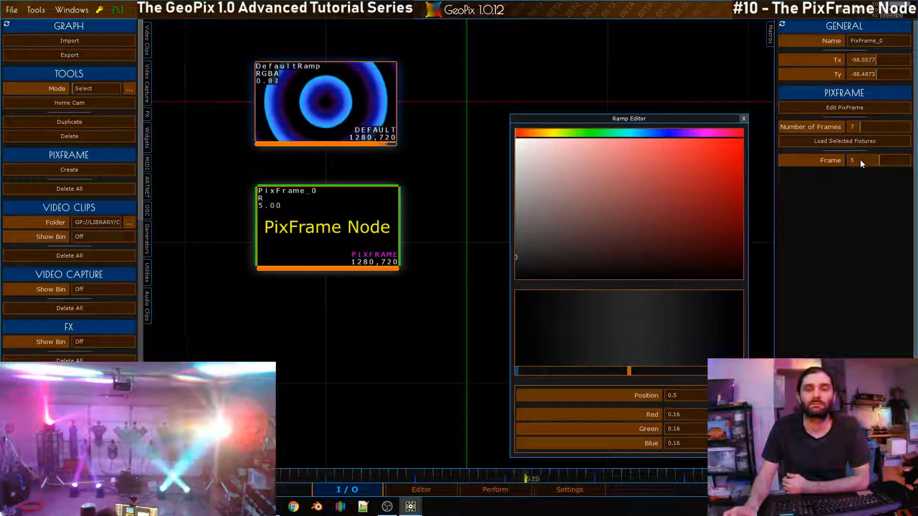
scroll(861, 164, up, 1)
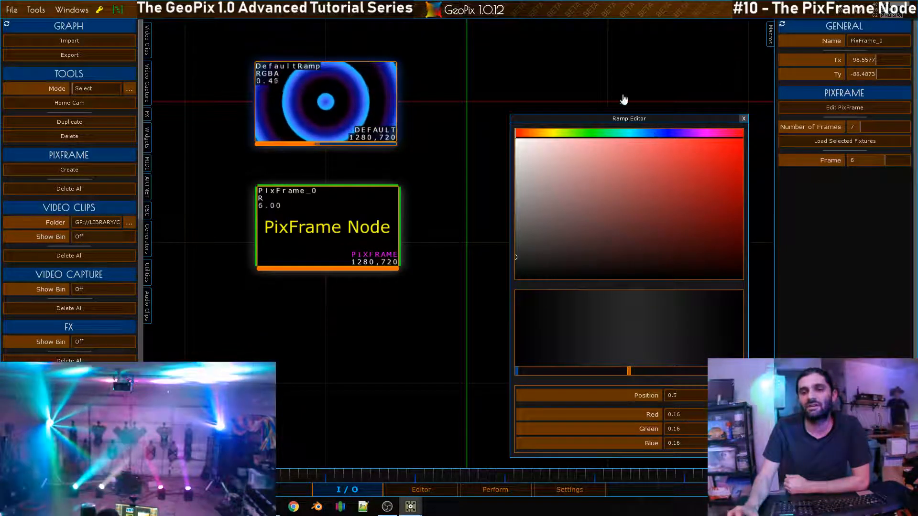
- Clear the Ramp Editor aside, return to the 3D Editor and gradually rotate the P_Tilt projector about Z to 54
drag(631, 123, 729, 371)
click(455, 490)
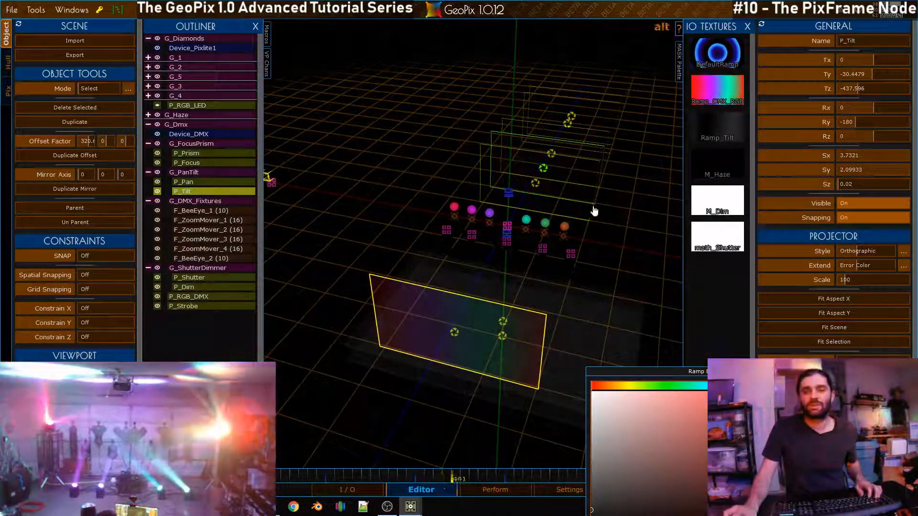
alt+drag(596, 209, 588, 209)
scroll(862, 136, up, 9)
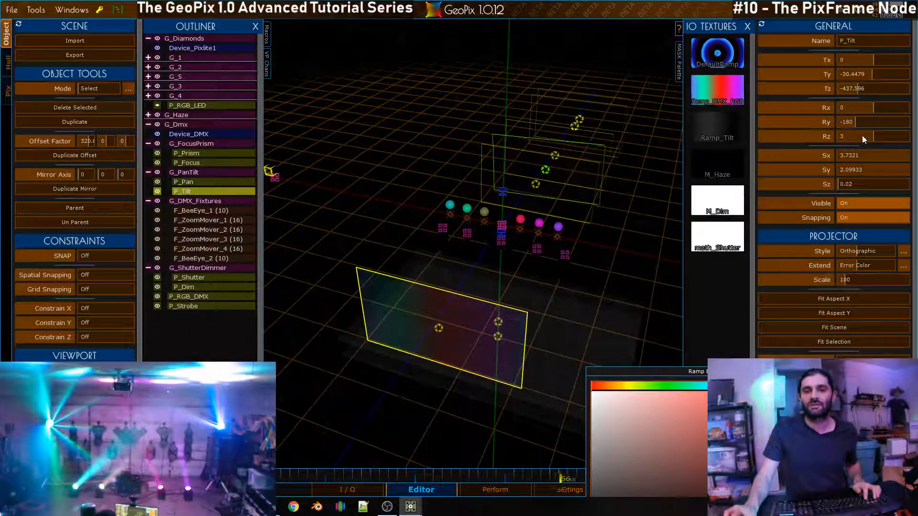
scroll(862, 136, up, 20)
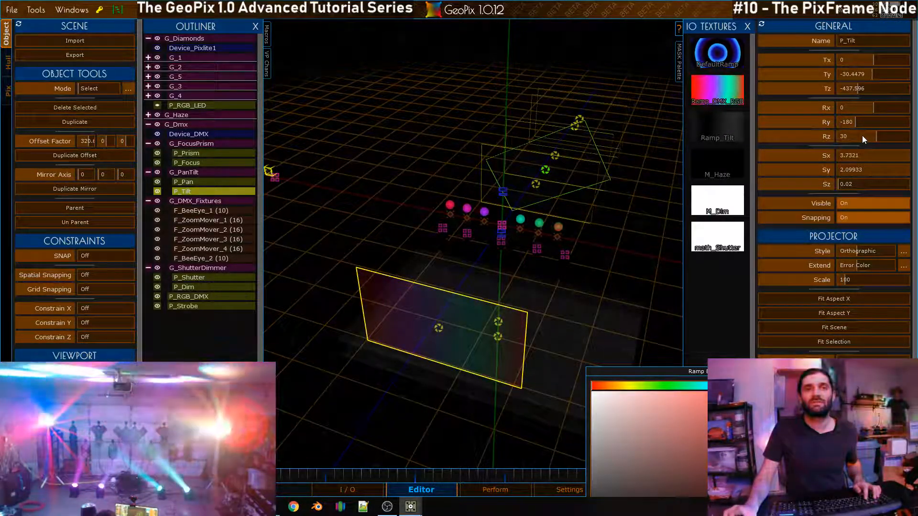
scroll(862, 136, up, 18)
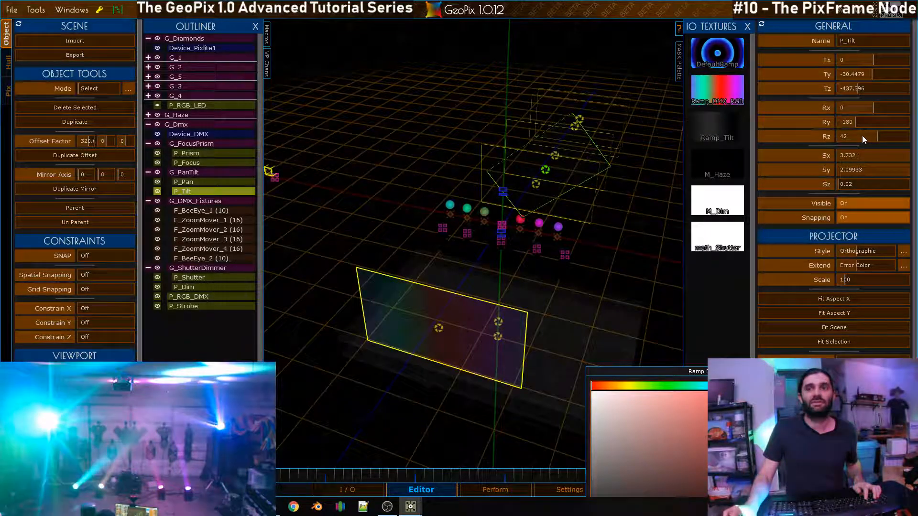
scroll(862, 136, up, 6)
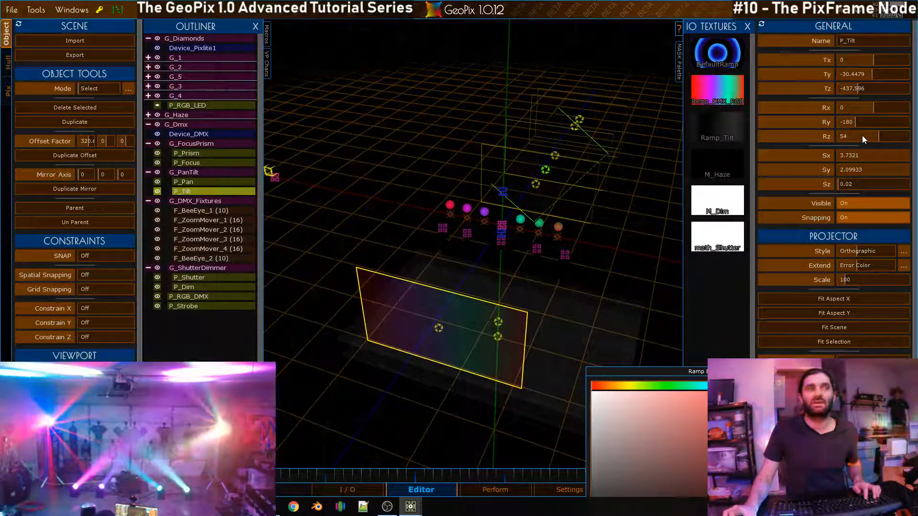
- Set the P_Tilt projector's Z rotation to 90 and increase its Y scale to 4.09933
click(826, 132)
text(90)
key(Return)
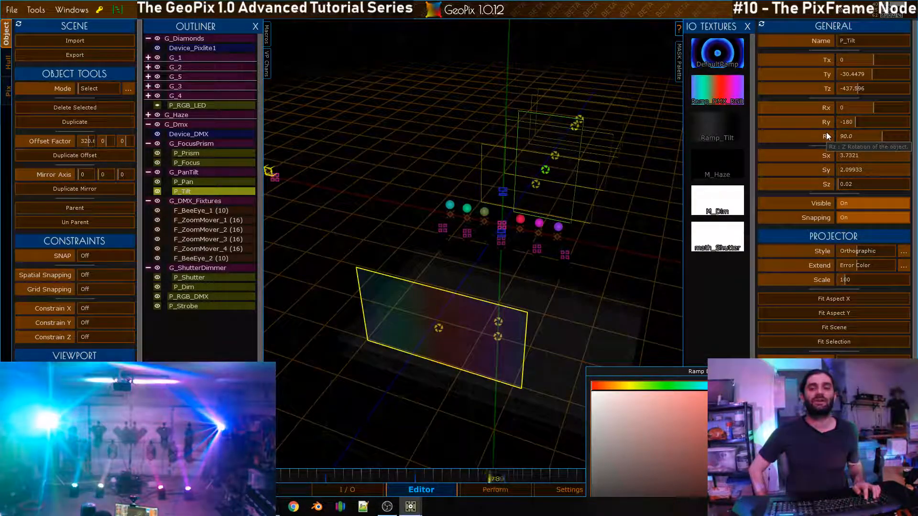
drag(717, 372, 679, 356)
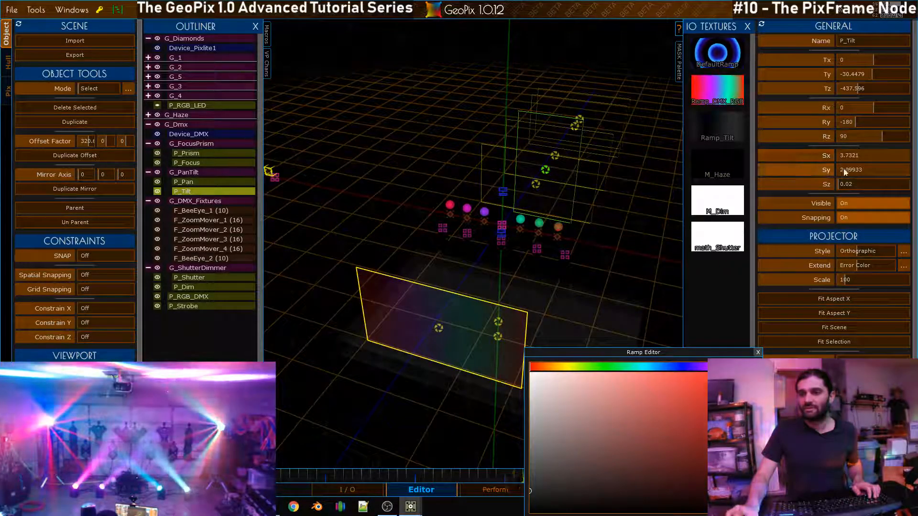
scroll(873, 170, up, 2)
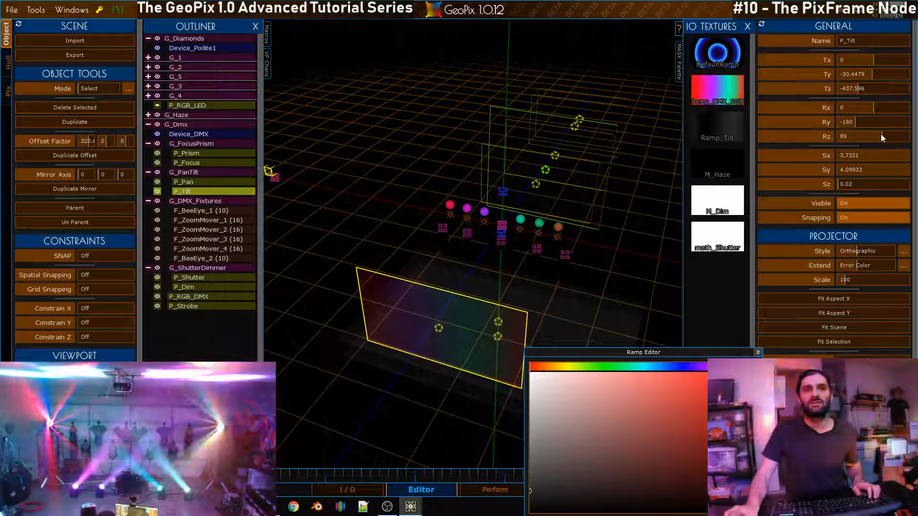
- Lower the P_Tilt projector's Z rotation gradually to 45, then reset it to 0
scroll(881, 136, down, 1)
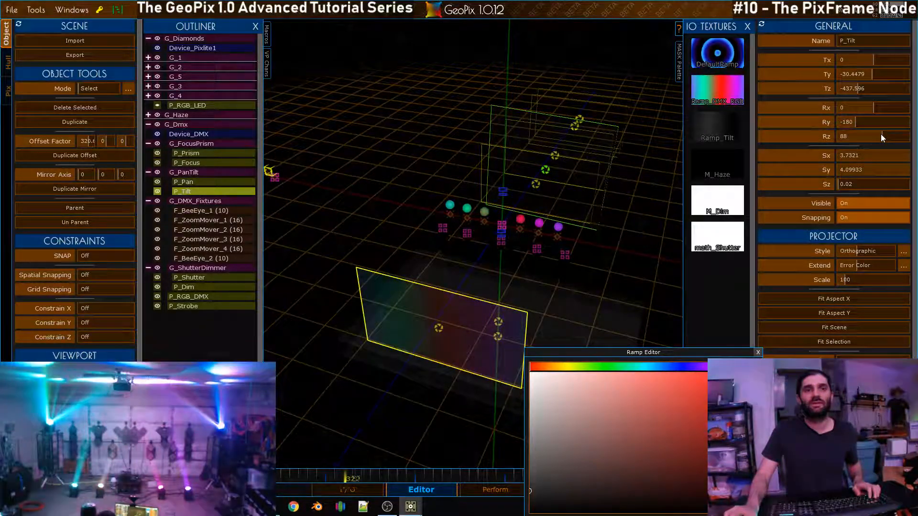
scroll(881, 136, down, 1)
scroll(880, 136, down, 3)
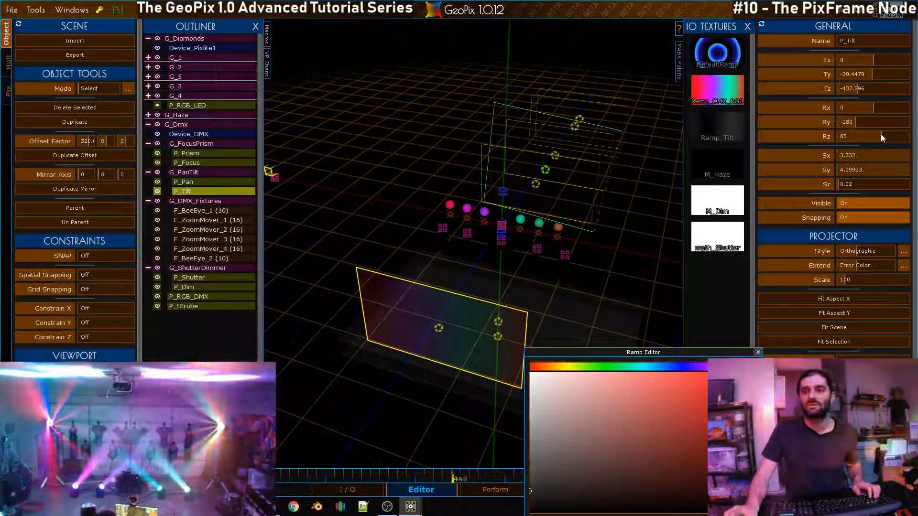
scroll(880, 136, down, 5)
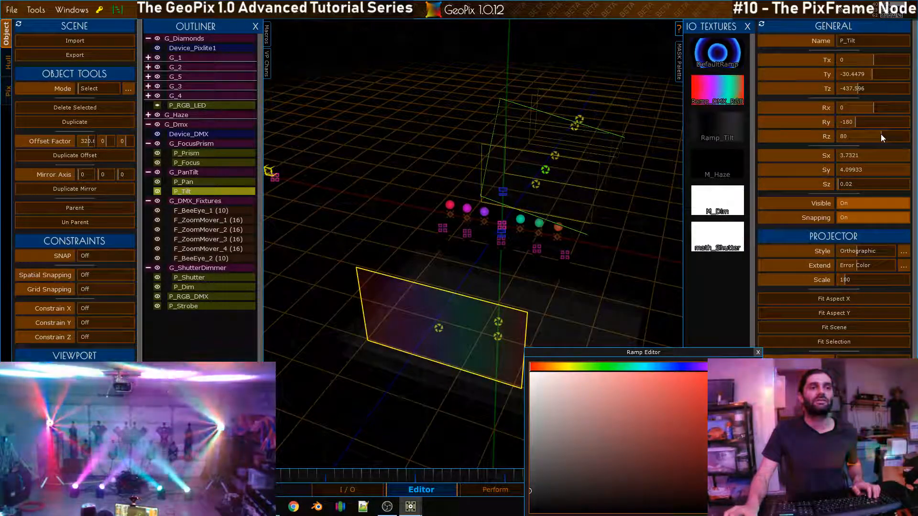
scroll(880, 134, down, 9)
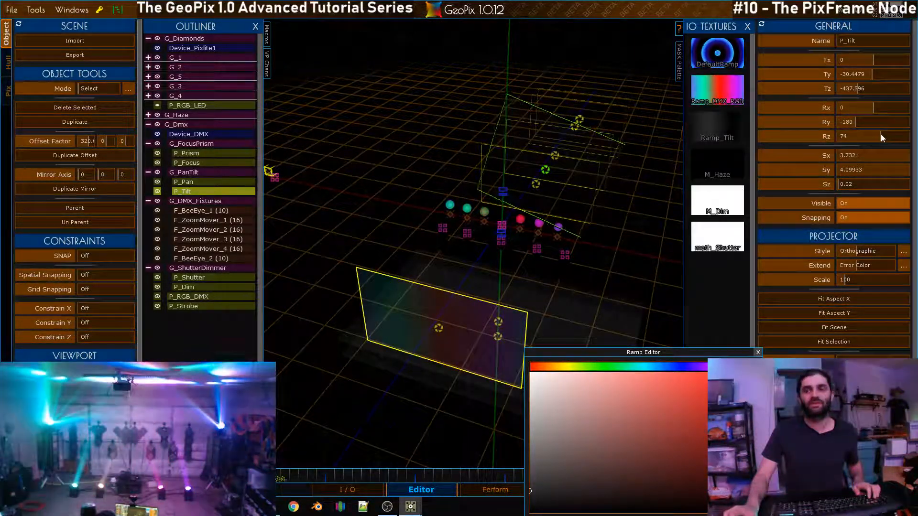
scroll(880, 134, down, 1)
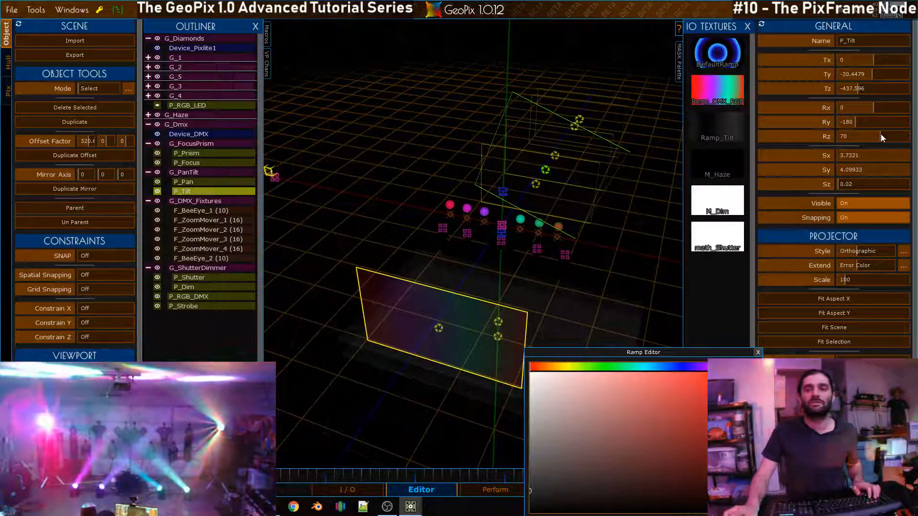
scroll(880, 134, down, 1)
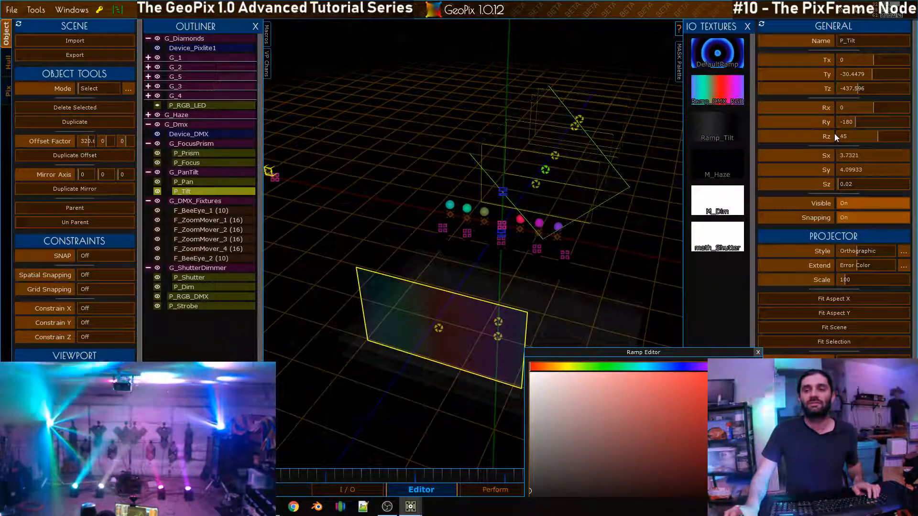
click(829, 133)
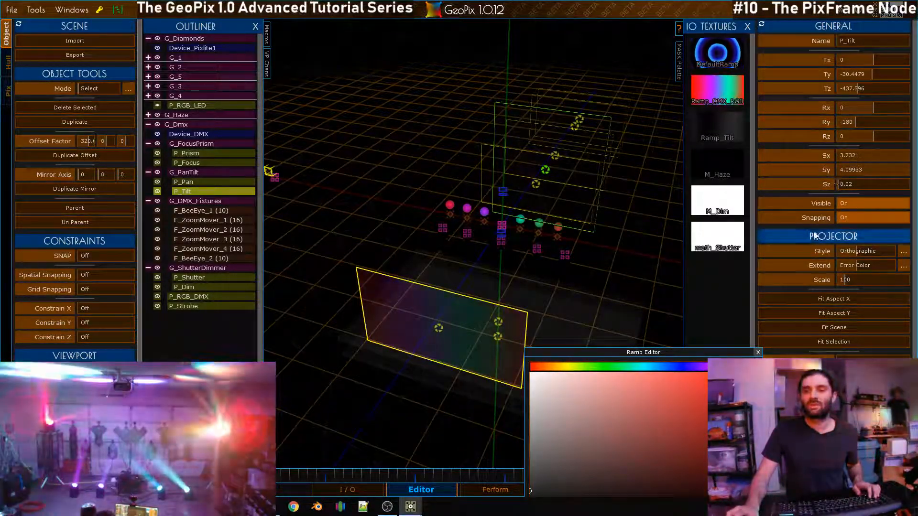
- Bring the Ramp Editor fully into view over the 3D scene so its key settings are accessible
alt+drag(600, 200, 659, 124)
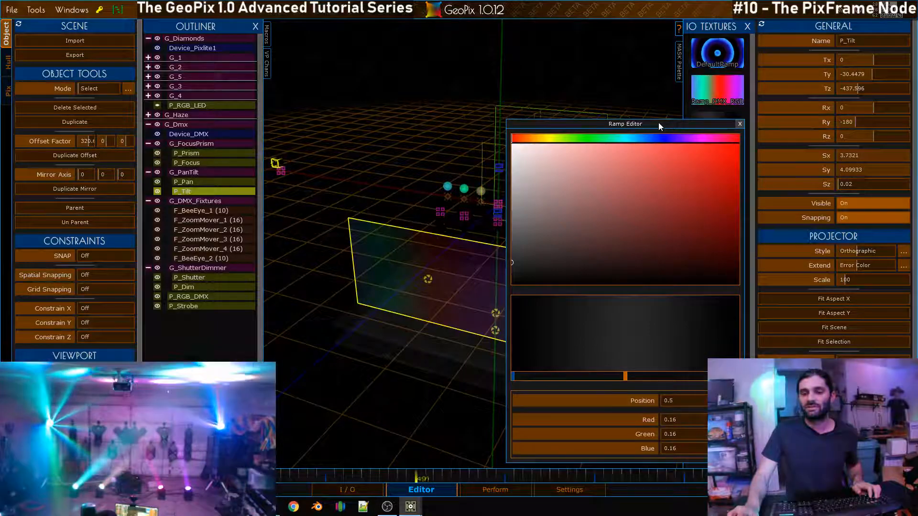